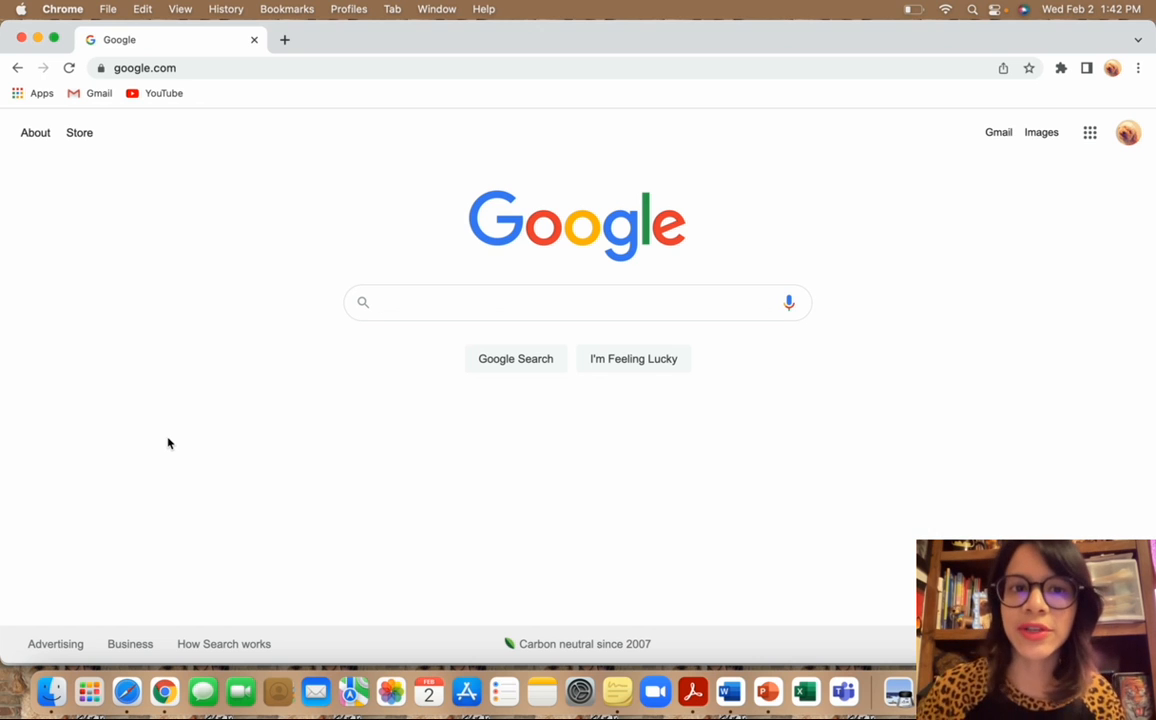
Search Google for 'wix' and open the official Wix website builder result.
type("wix")
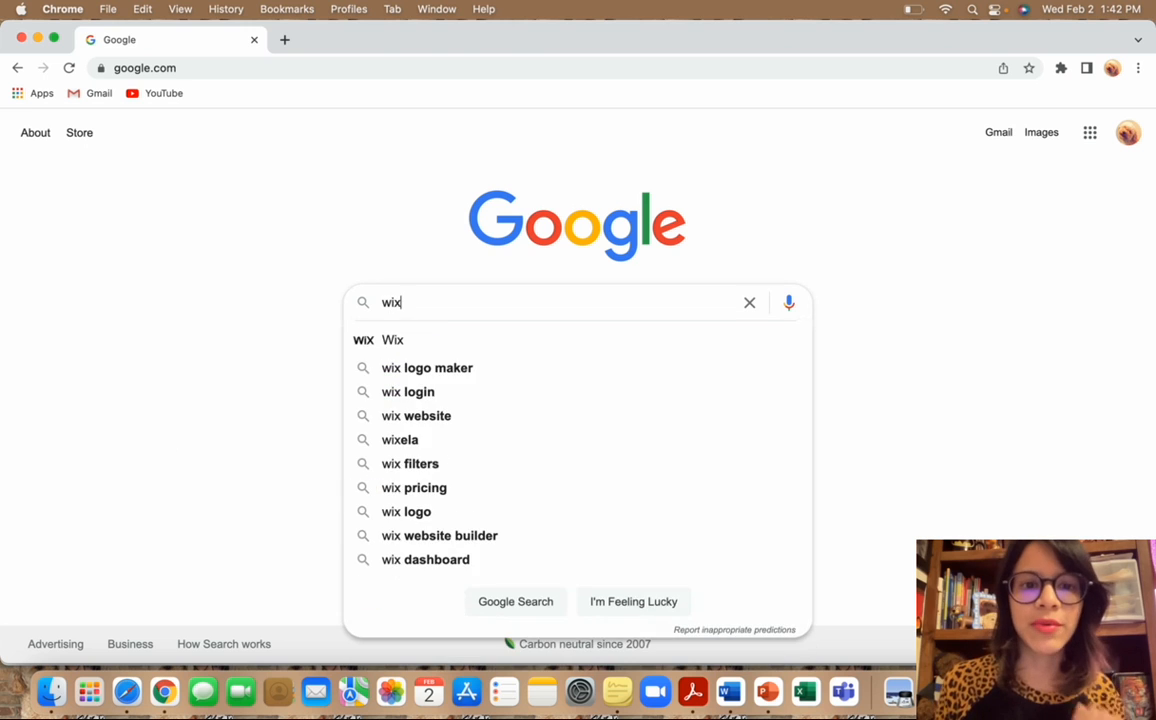
key("Return")
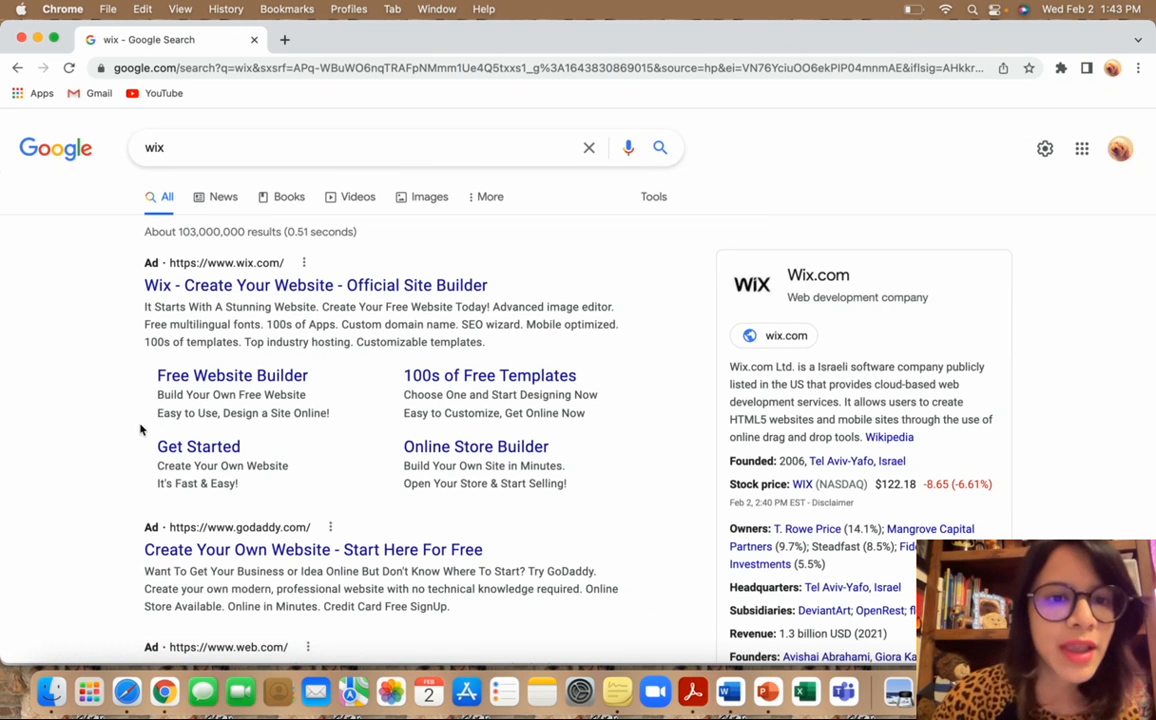
left_click(246, 265)
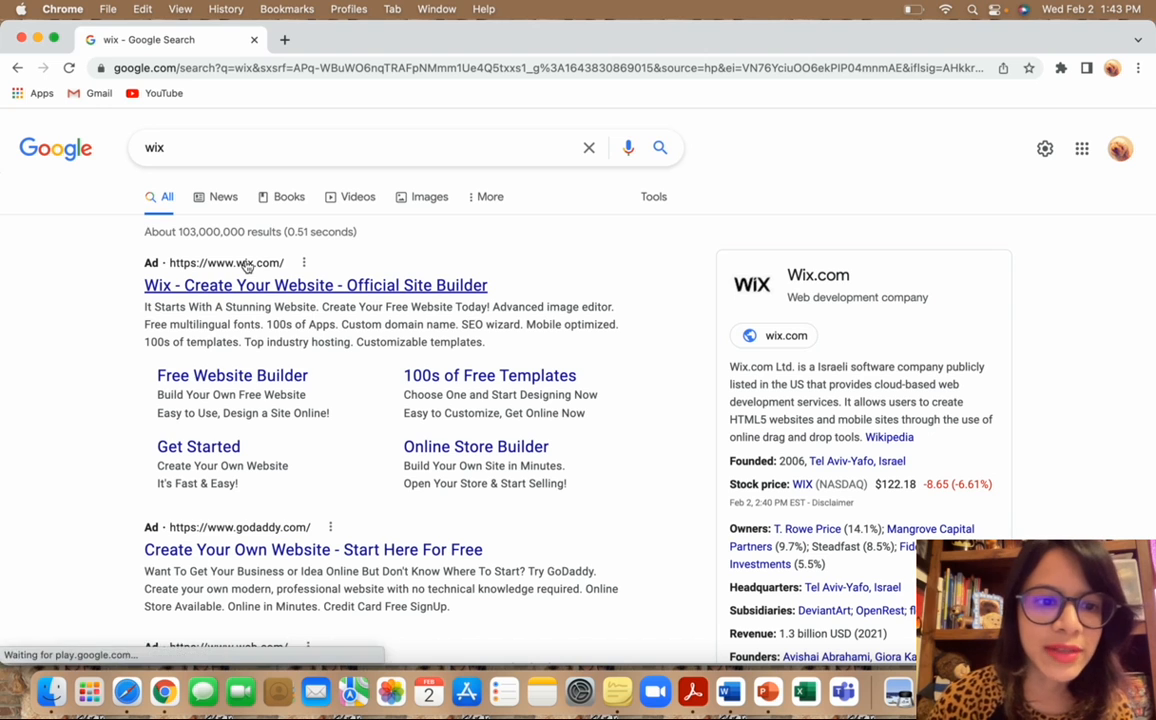
left_click(228, 262)
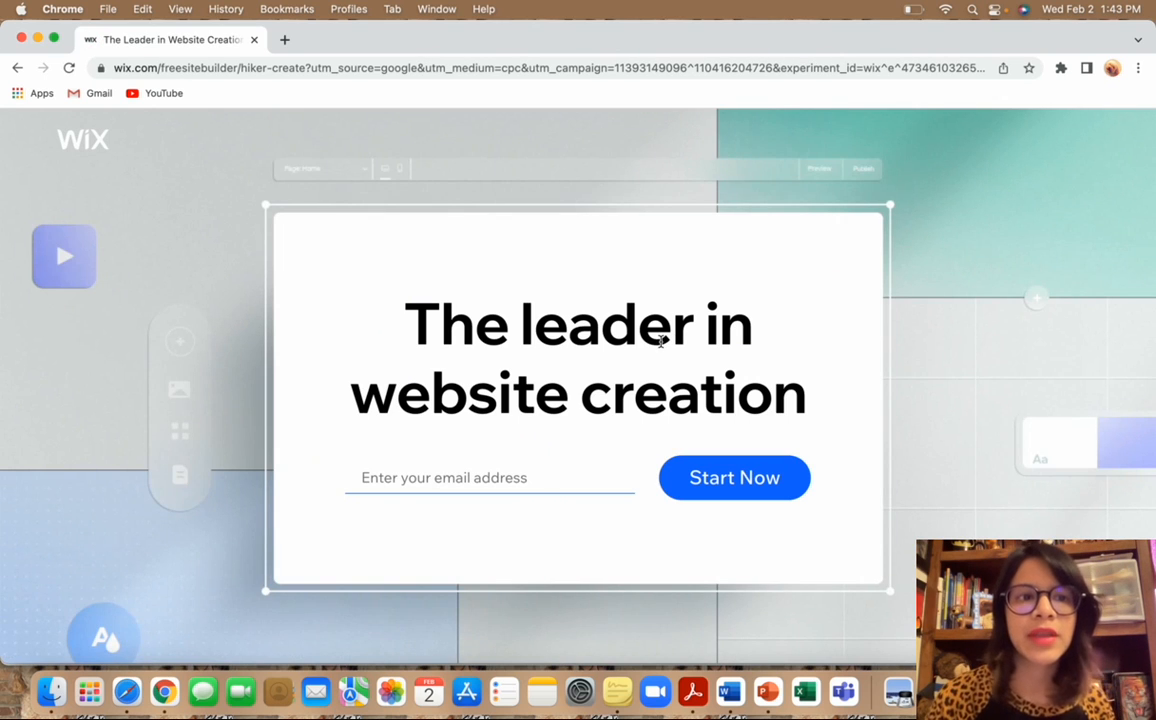
Start a new Wix site at the sign-up form, then close Chrome to continue in Safari.
scroll(614, 421, "down", 10)
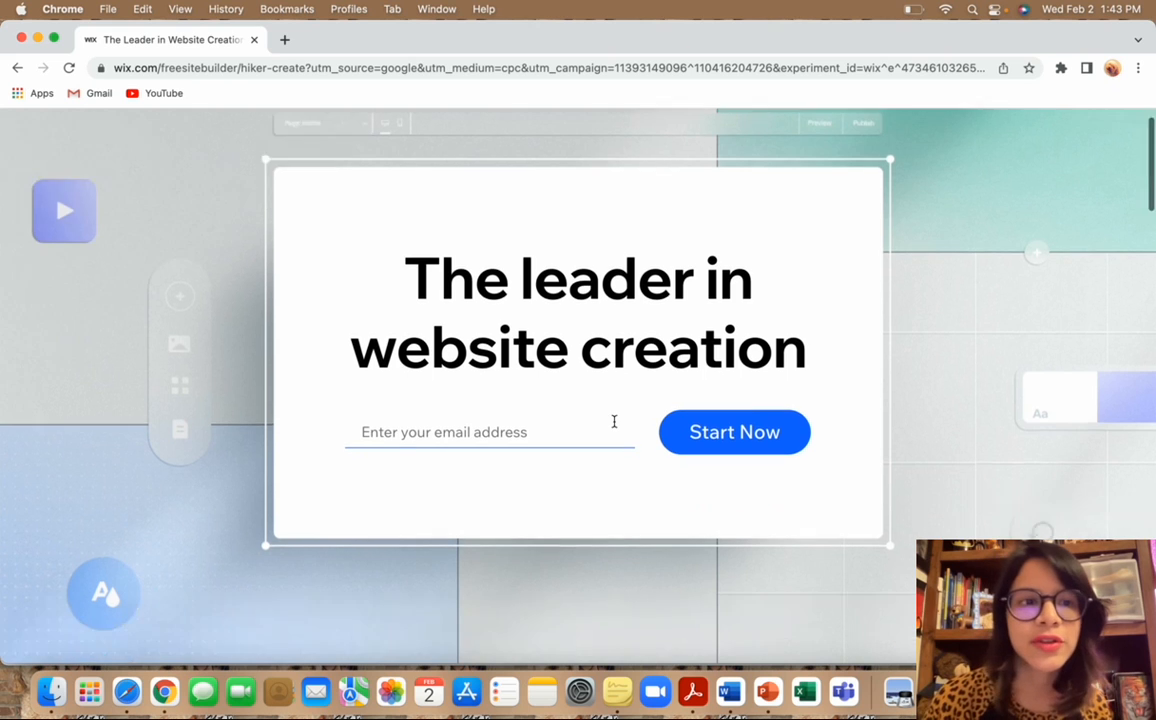
scroll(615, 427, "up", 10)
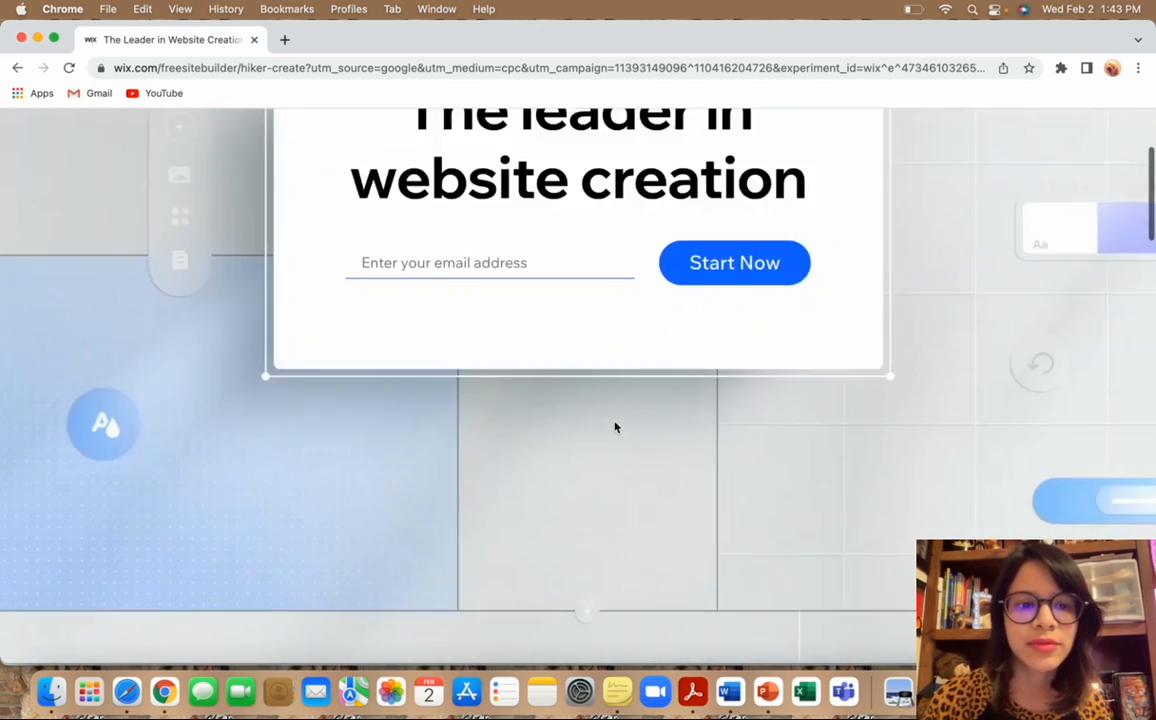
scroll(615, 427, "down", 7)
left_click(200, 402)
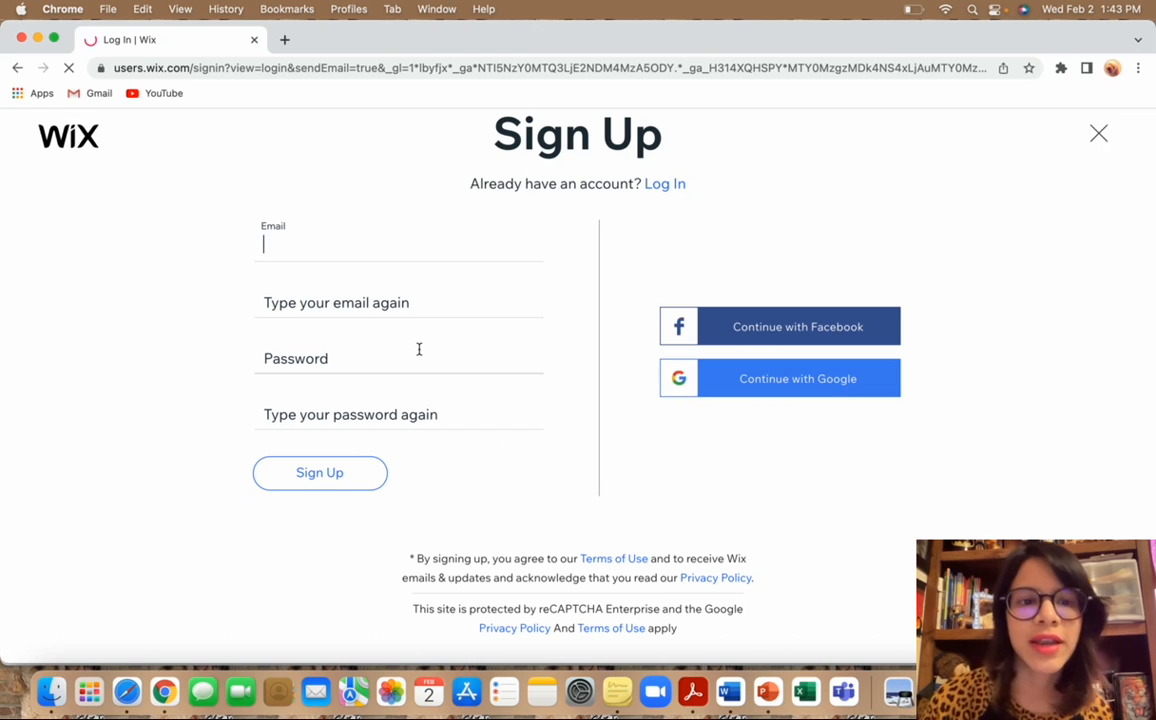
left_click(317, 249)
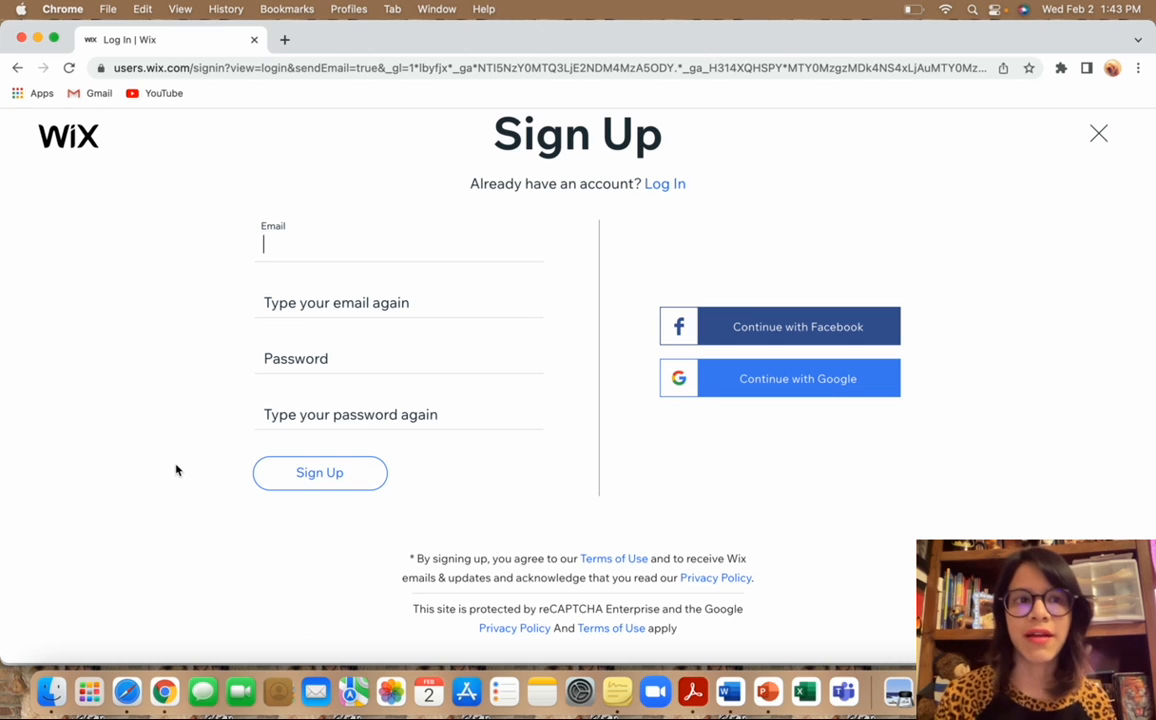
left_click(21, 39)
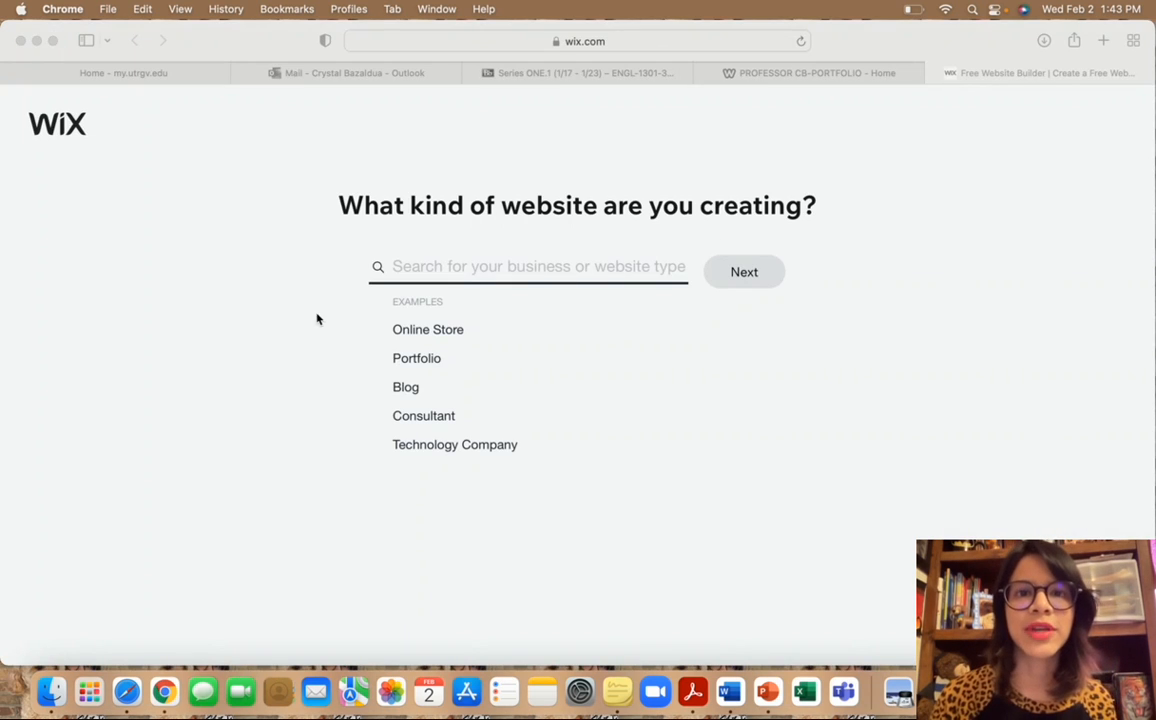
Pick Portfolio and narrow the website type to Writing Portfolio.
left_click(312, 346)
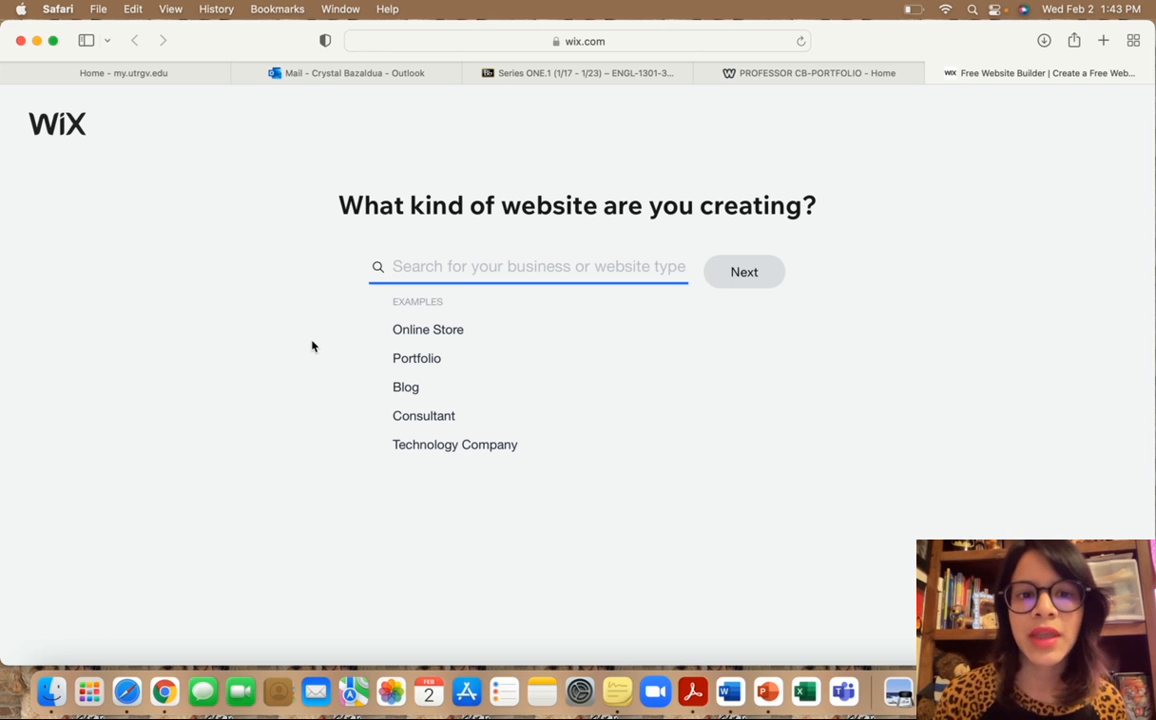
left_click(416, 358)
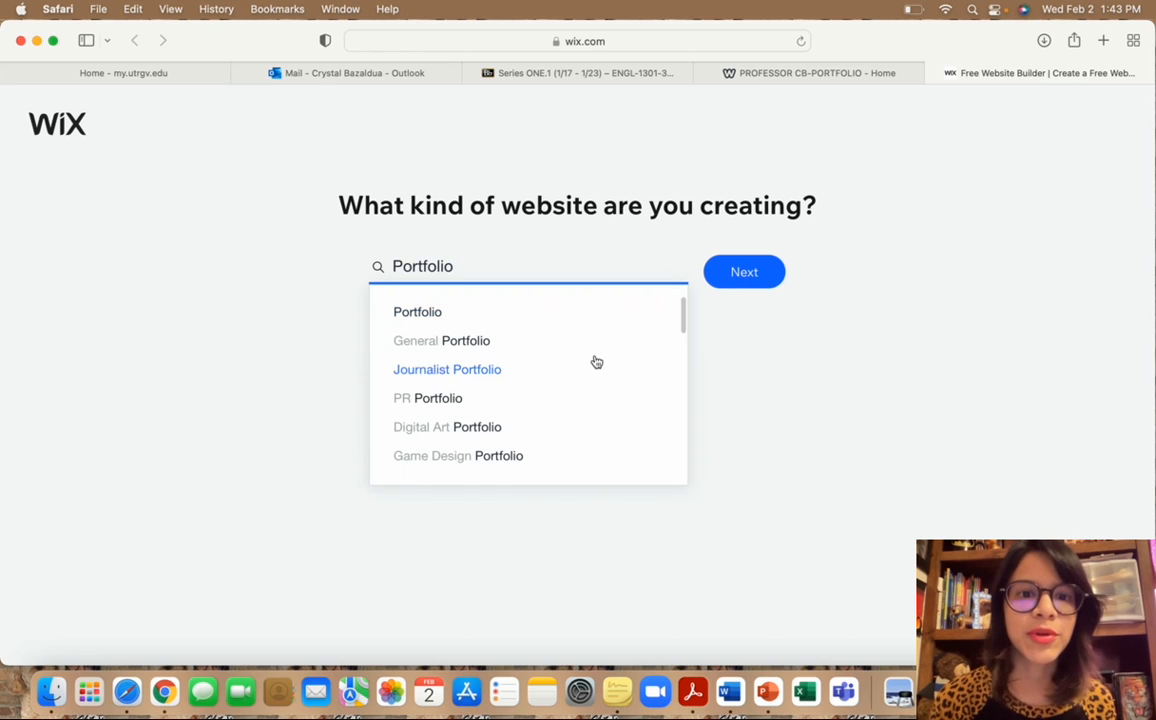
scroll(597, 430, "down", 5)
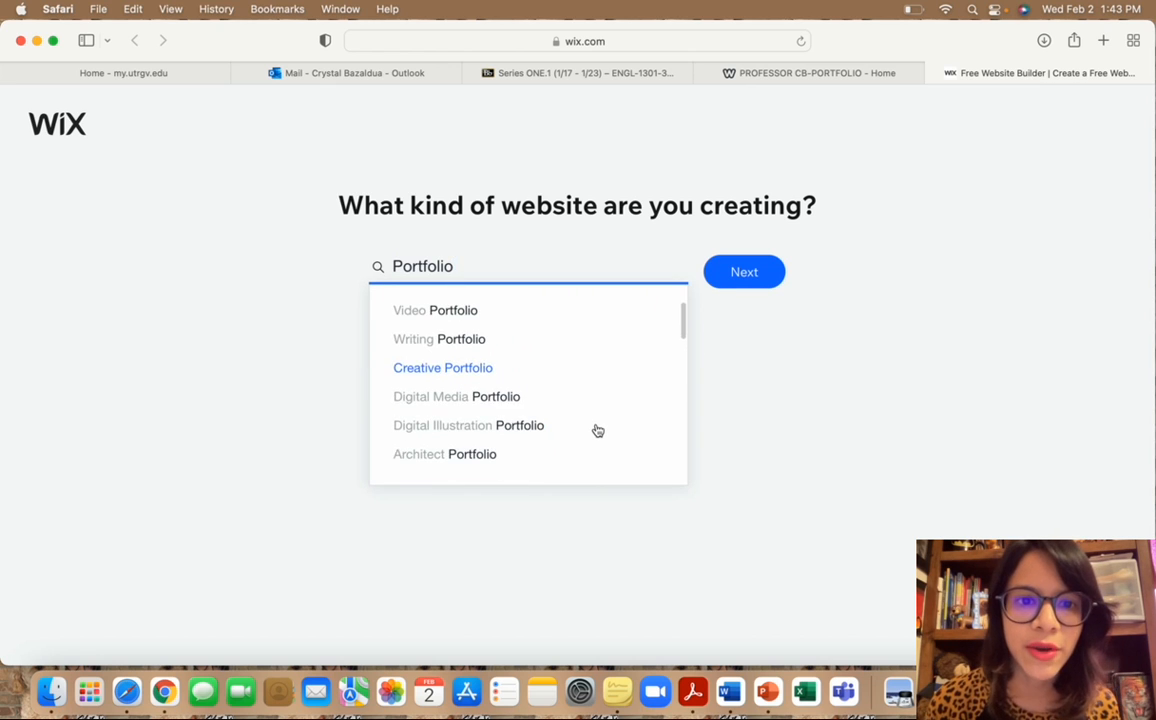
left_click(455, 341)
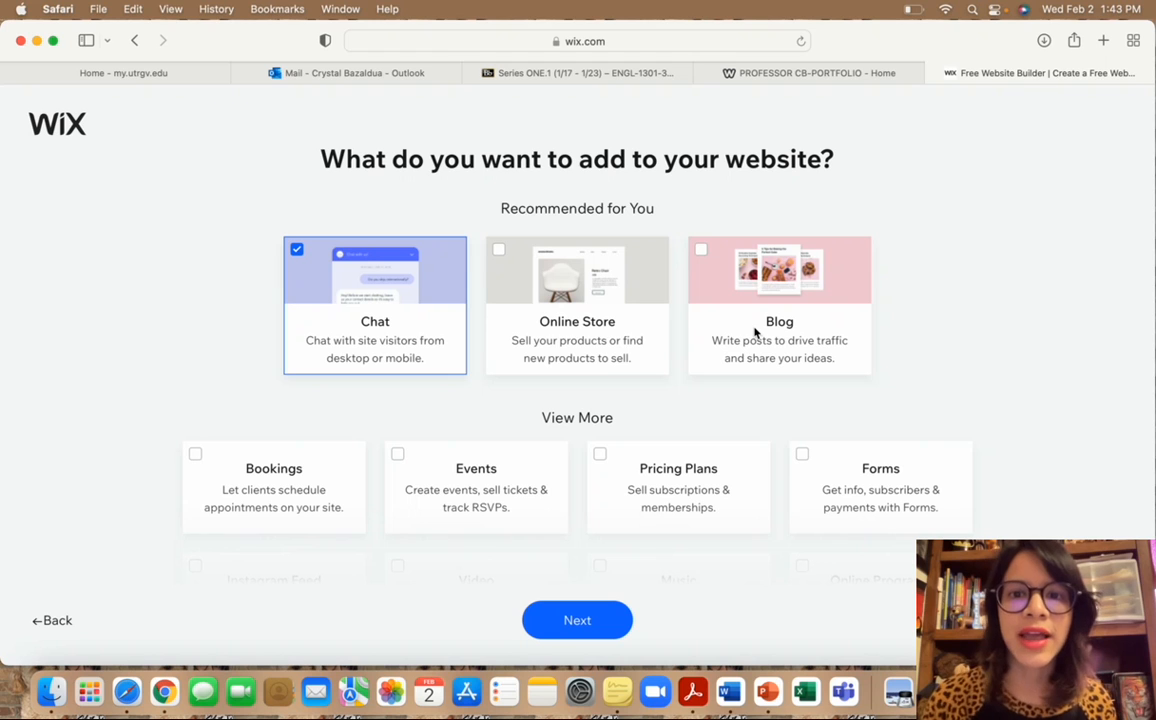
Leave Blog unchecked and uncheck Chat so no extra features are added.
scroll(944, 351, "down", 3)
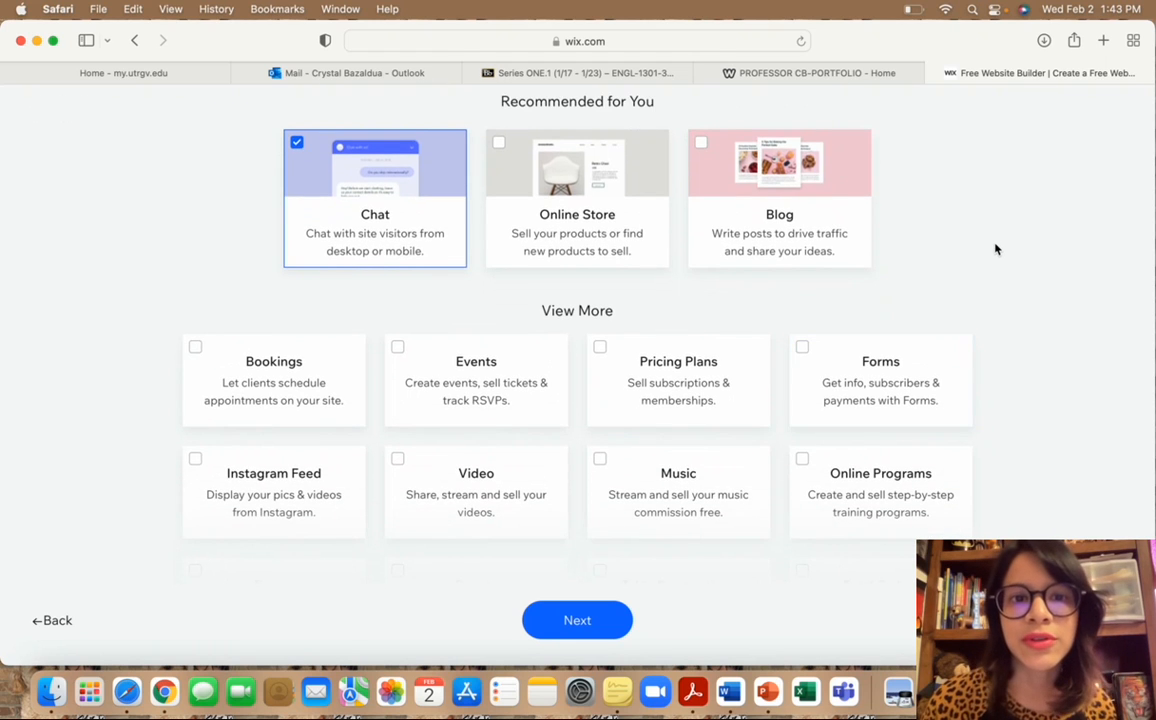
scroll(995, 249, "down", 2)
scroll(1014, 258, "up", 3)
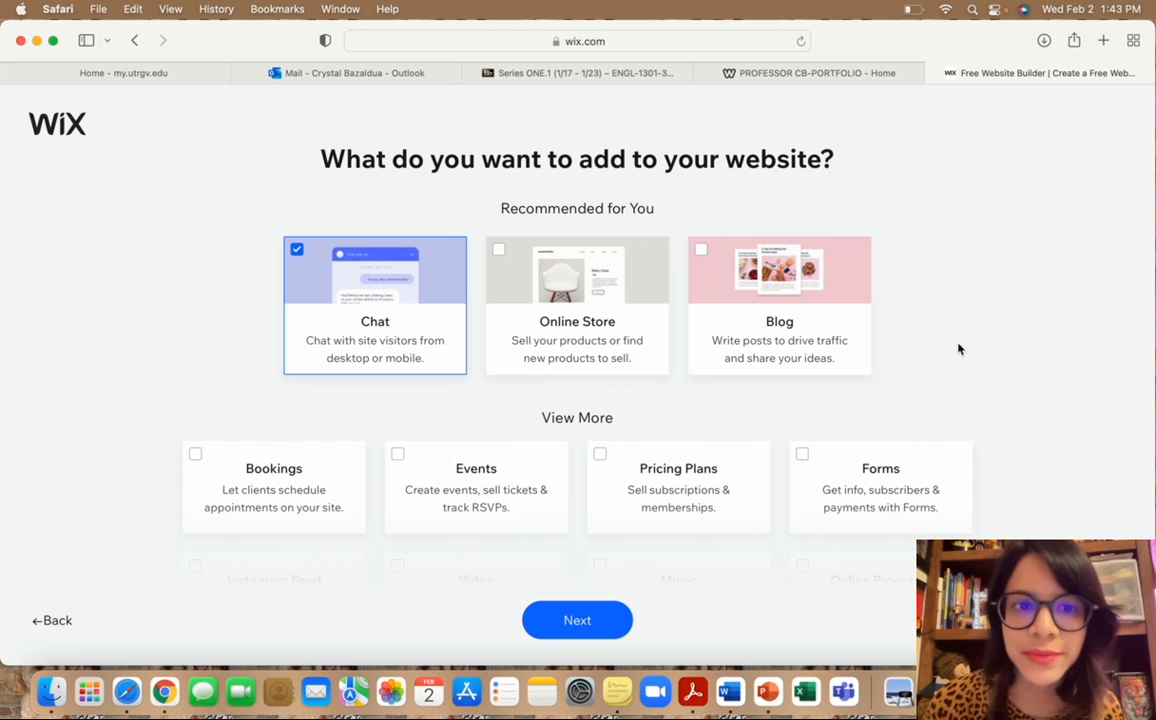
scroll(958, 347, "down", 1)
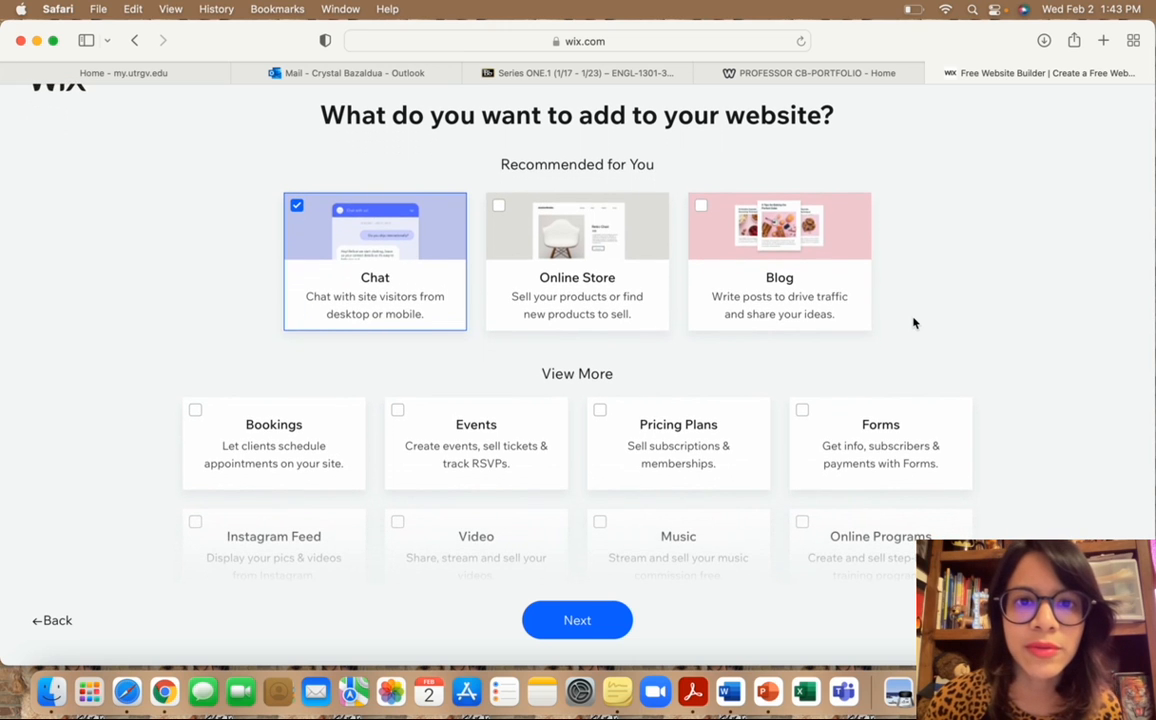
scroll(913, 322, "up", 1)
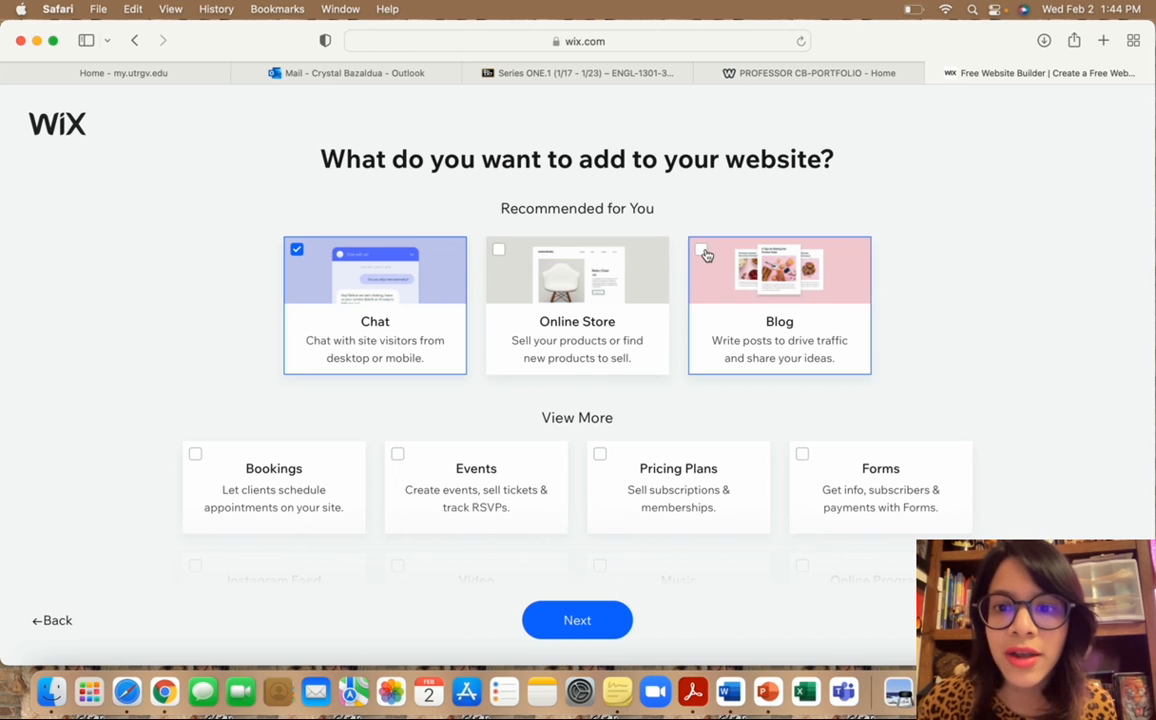
scroll(903, 330, "down", 5)
scroll(903, 330, "down", 2)
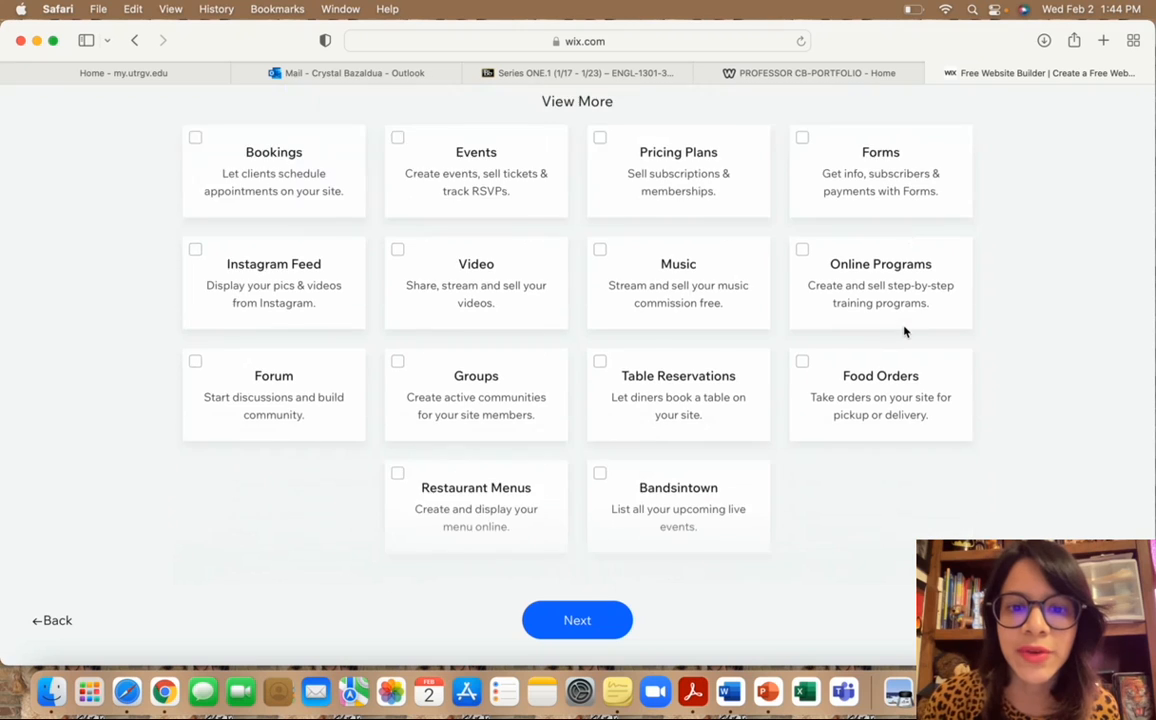
scroll(903, 330, "up", 7)
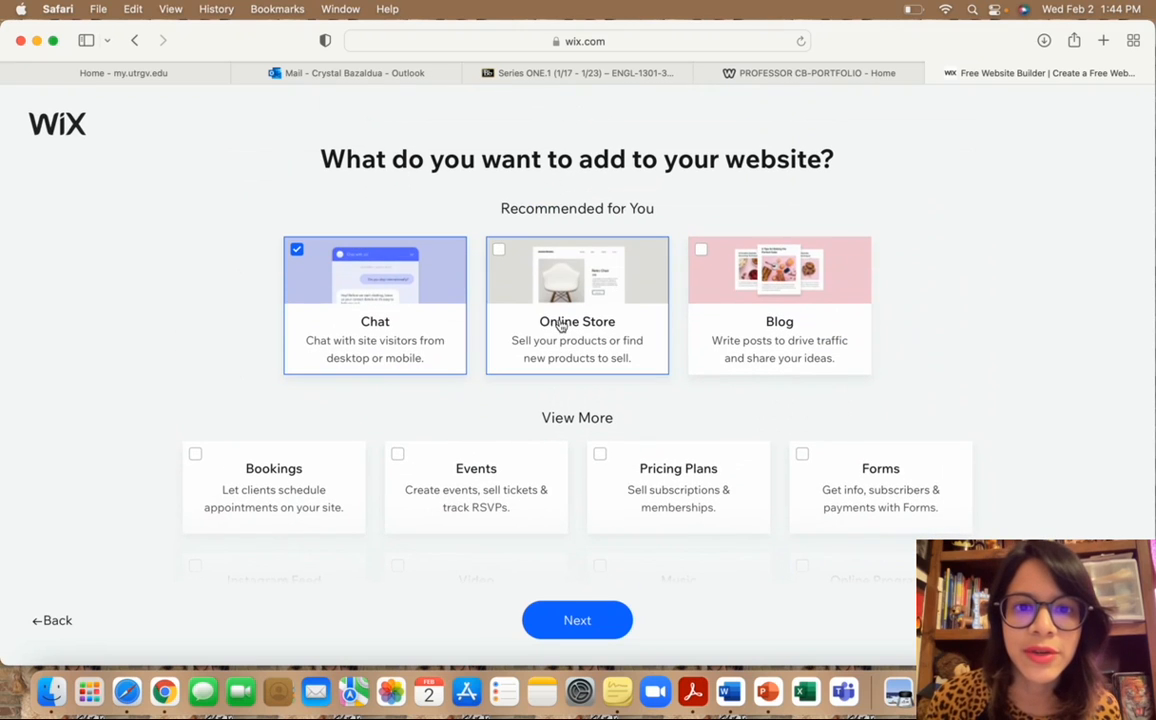
left_click(701, 249)
left_click(701, 249)
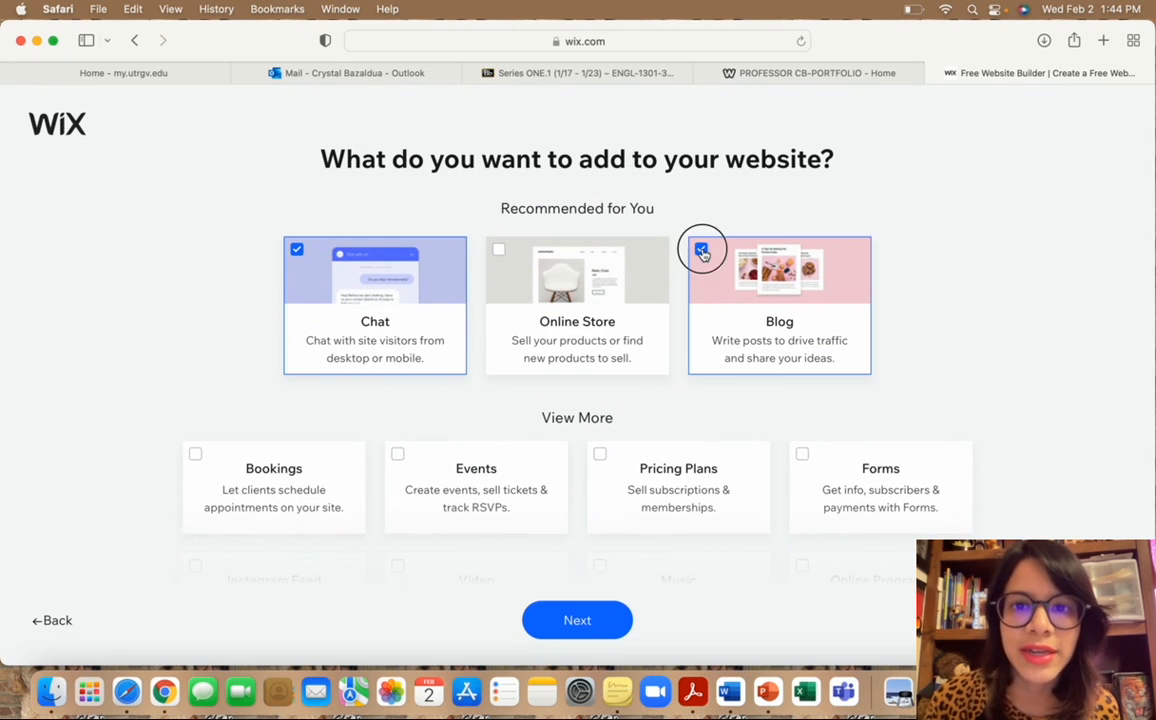
left_click(297, 250)
scroll(717, 324, "down", 1)
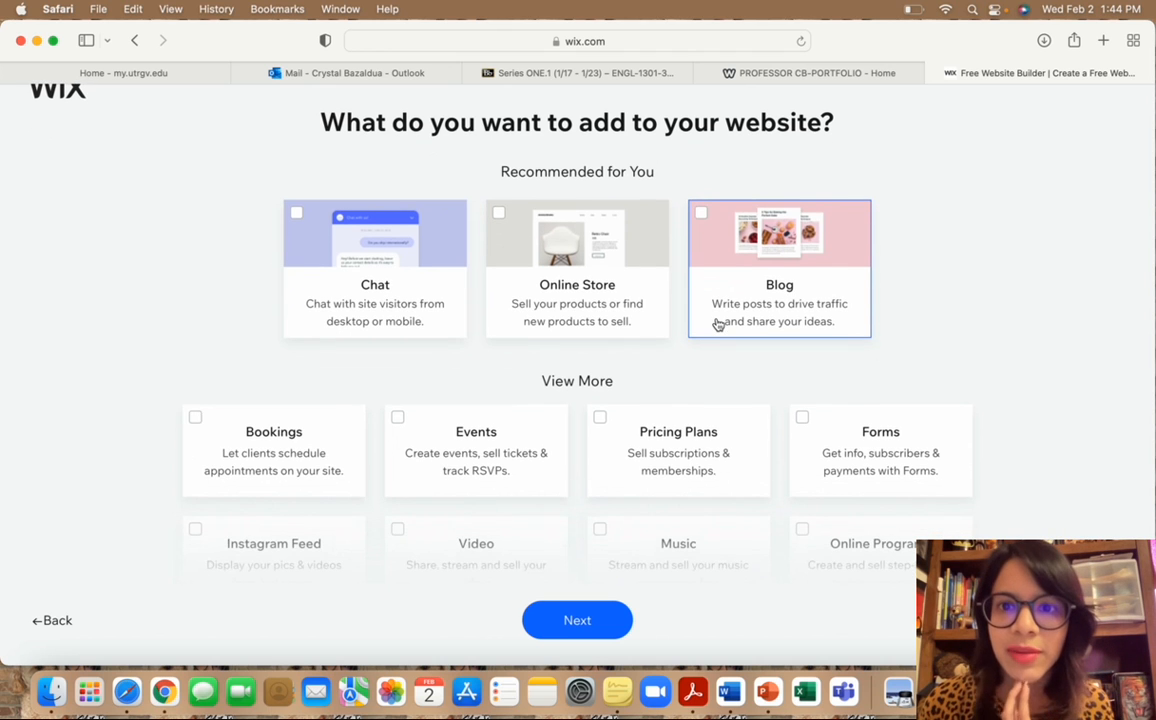
scroll(717, 324, "down", 2)
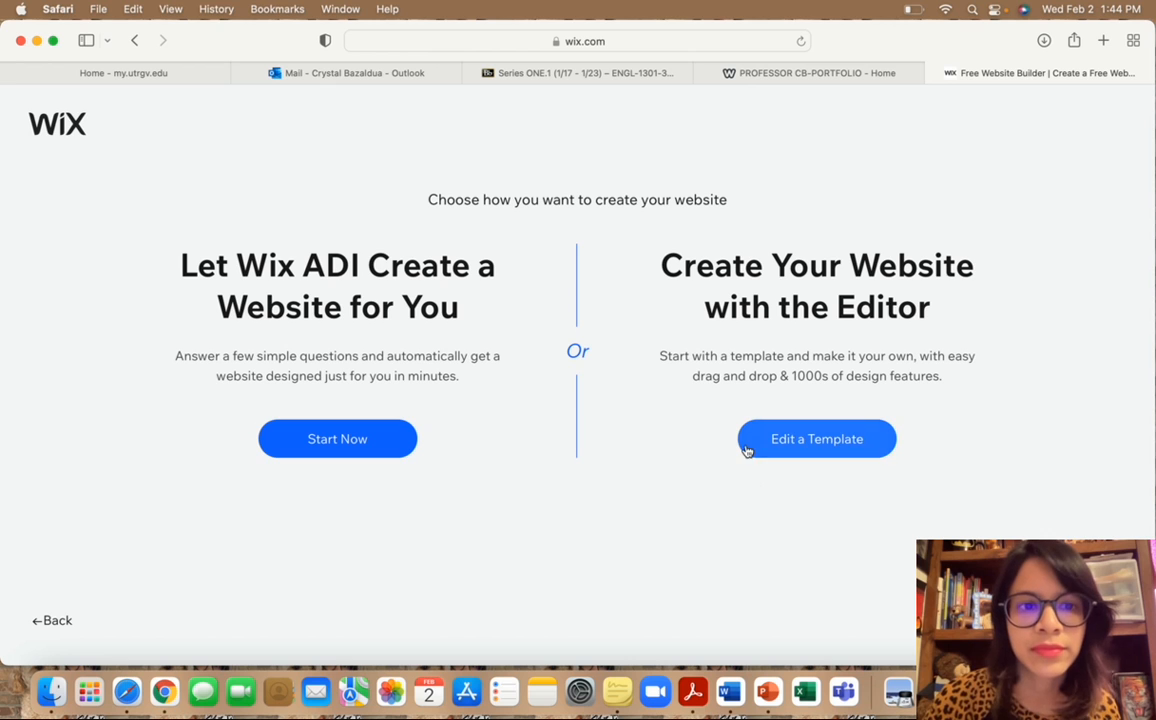
Choose to build the site from a template and show the blank website templates.
left_click(795, 437)
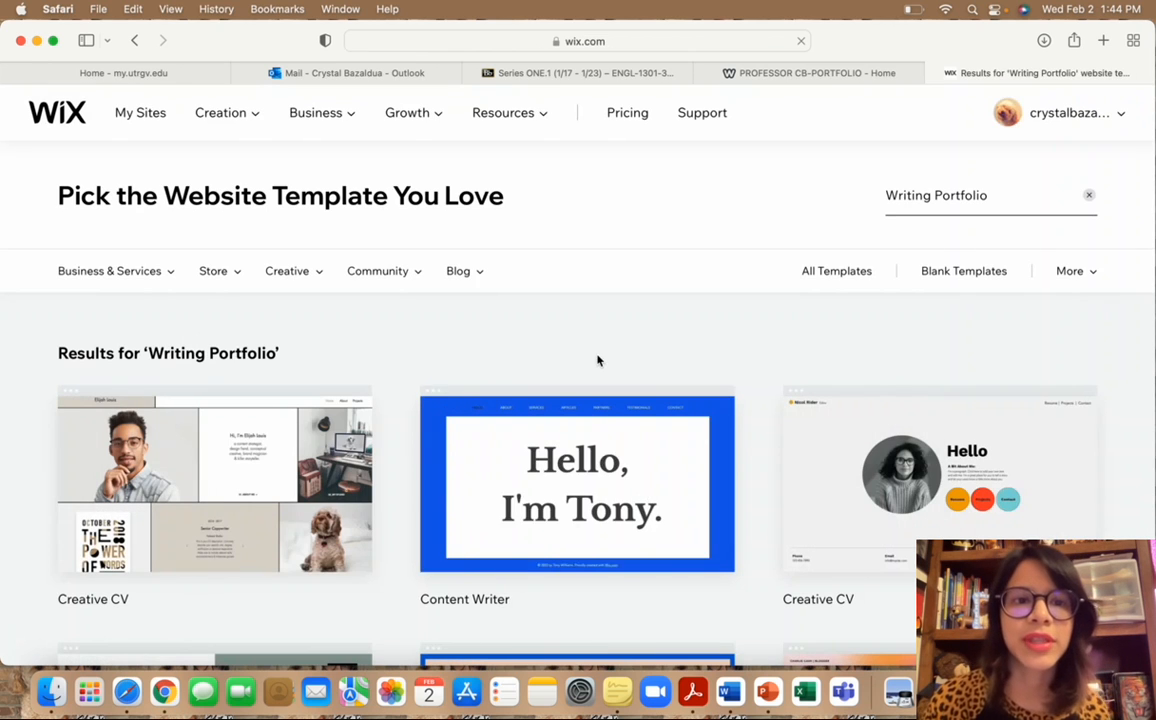
scroll(599, 390, "down", 3)
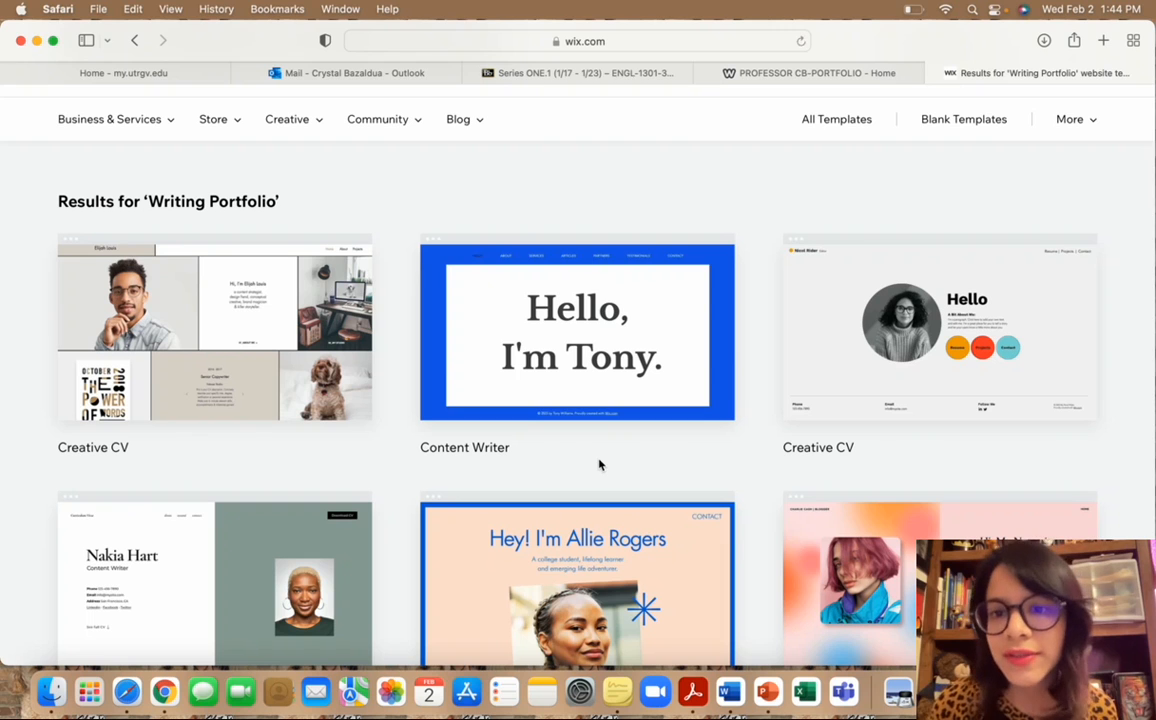
scroll(599, 464, "down", 5)
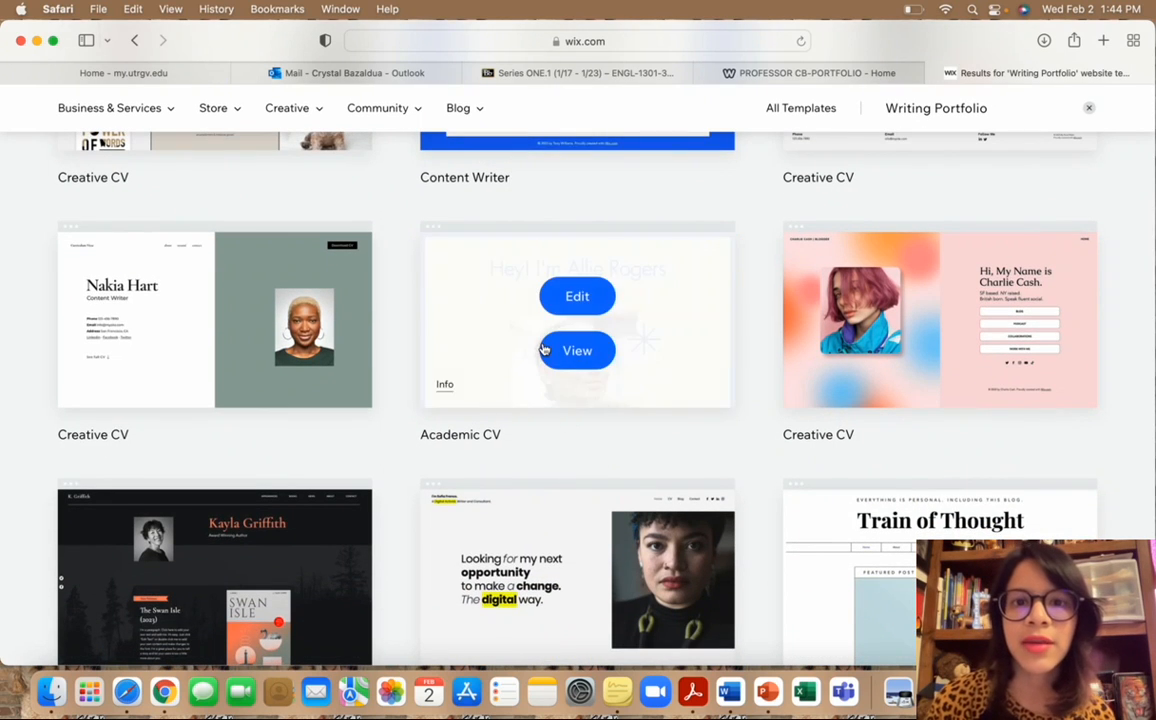
scroll(545, 350, "up", 5)
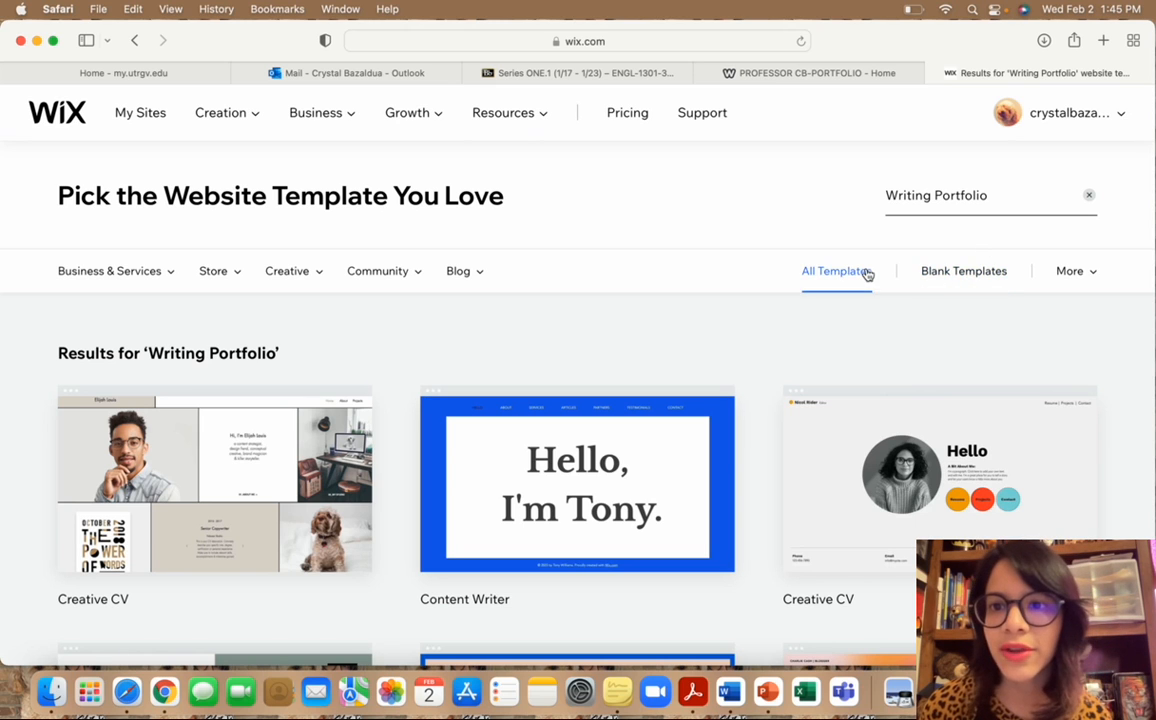
left_click(944, 271)
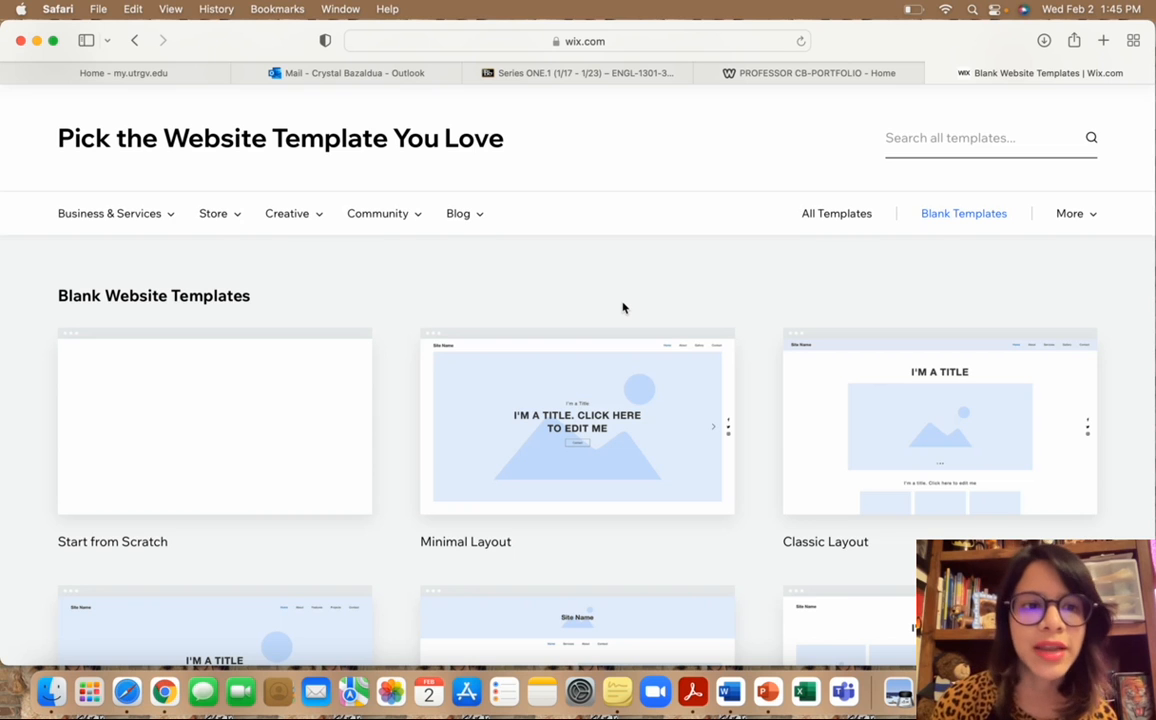
Open the Classic Layout blank template for editing.
scroll(622, 307, "down", 10)
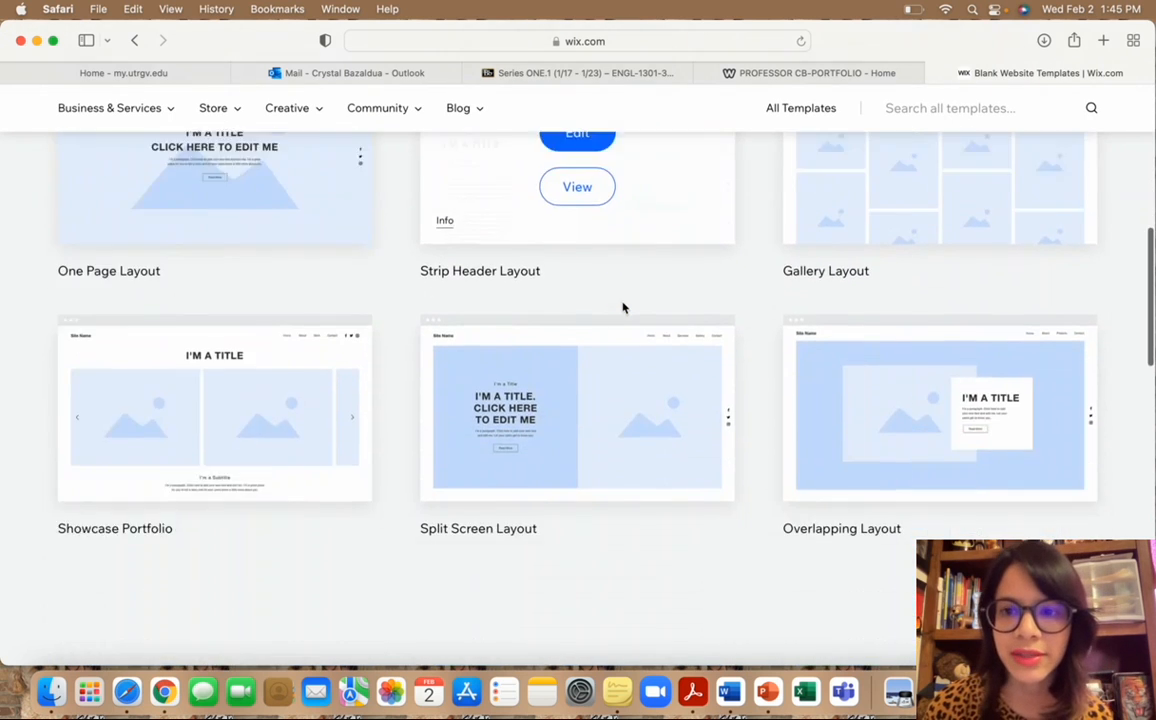
scroll(622, 307, "down", 6)
scroll(627, 302, "up", 9)
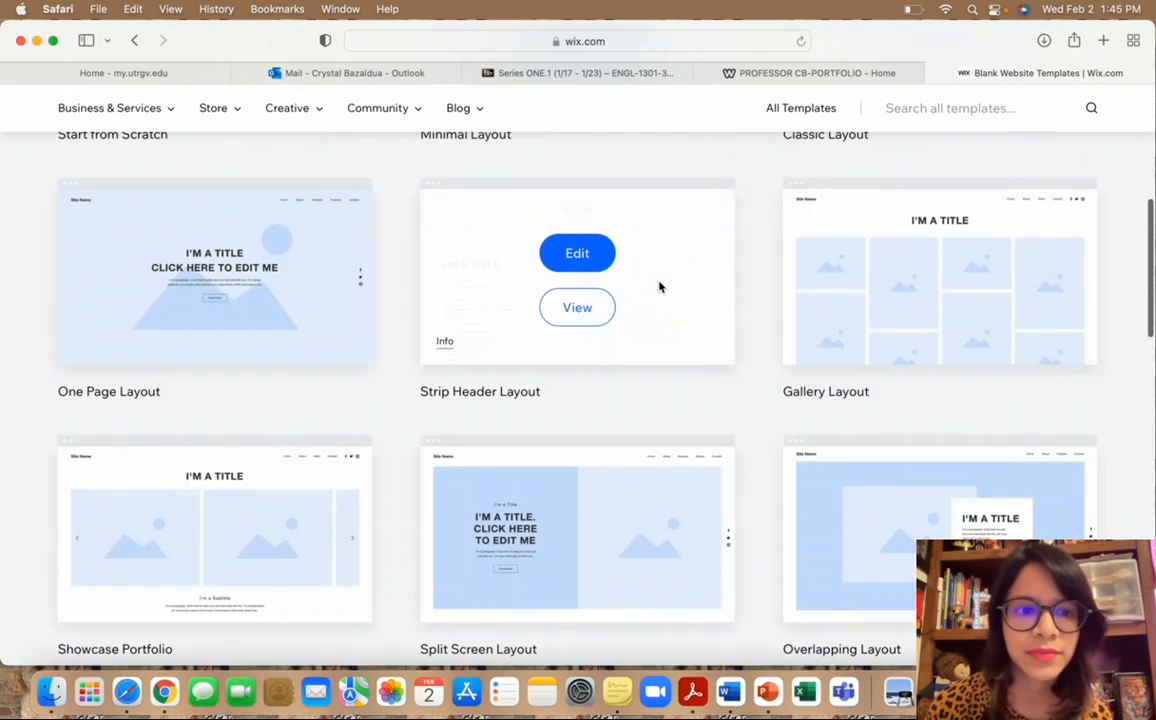
scroll(659, 287, "up", 5)
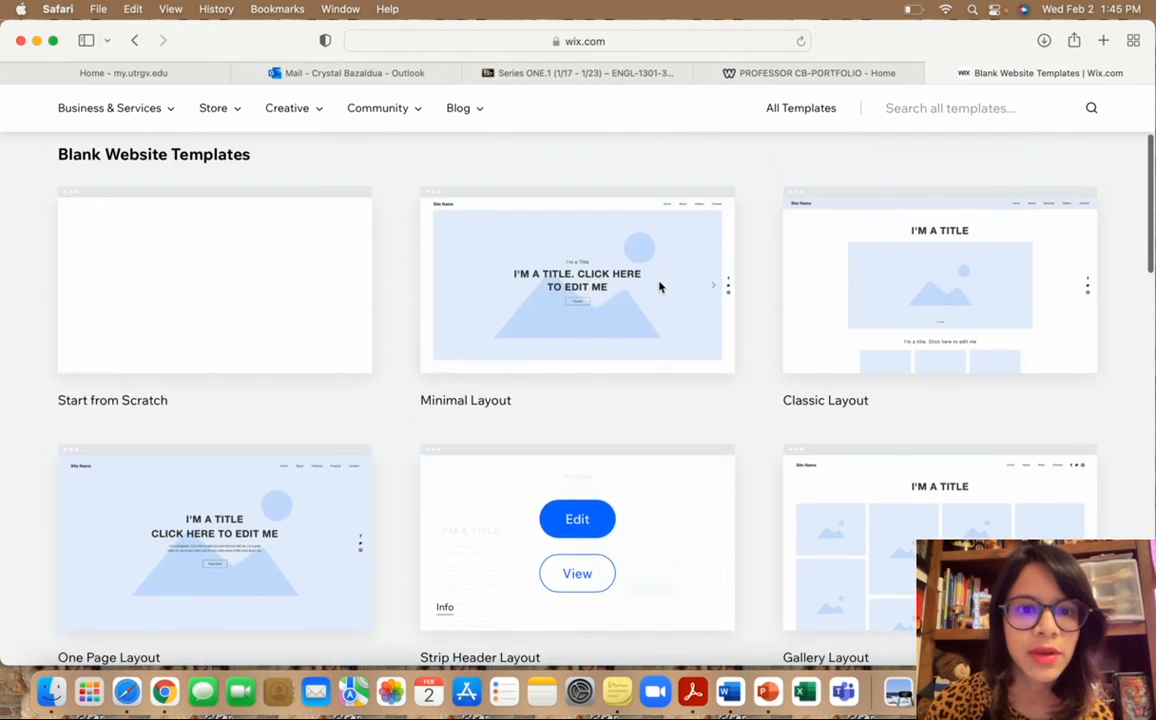
scroll(659, 287, "up", 1)
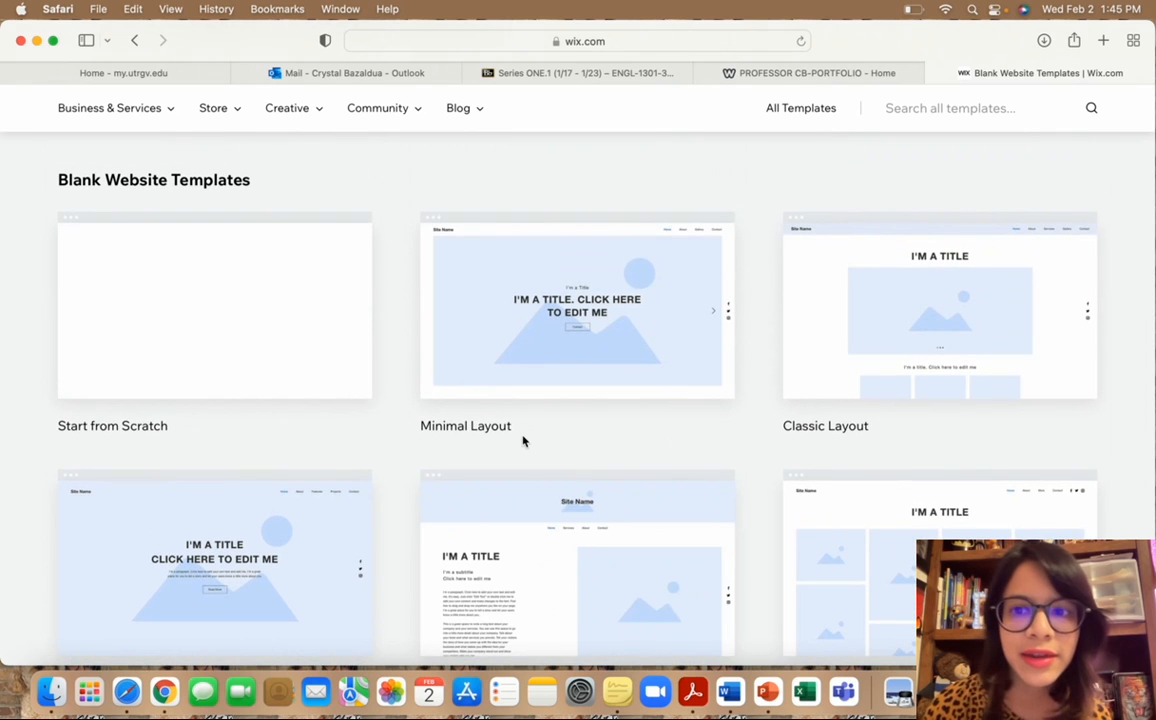
scroll(522, 441, "down", 1)
mouse_move(921, 322)
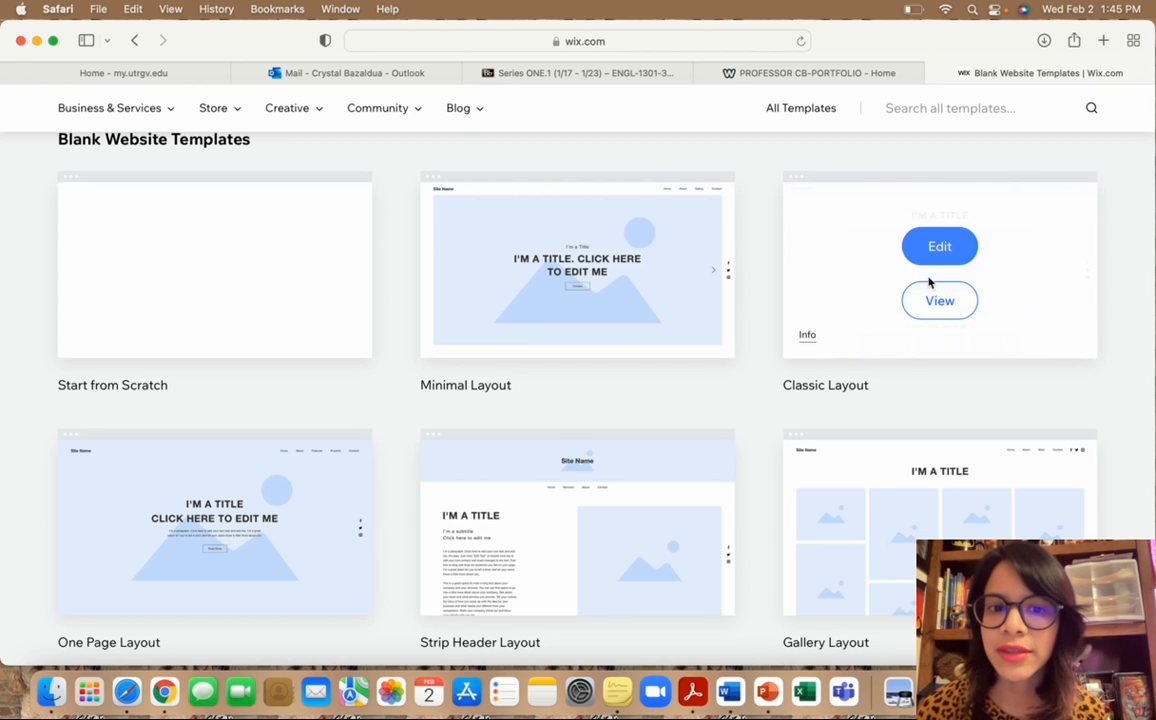
scroll(920, 350, "up", 1)
left_click(940, 298)
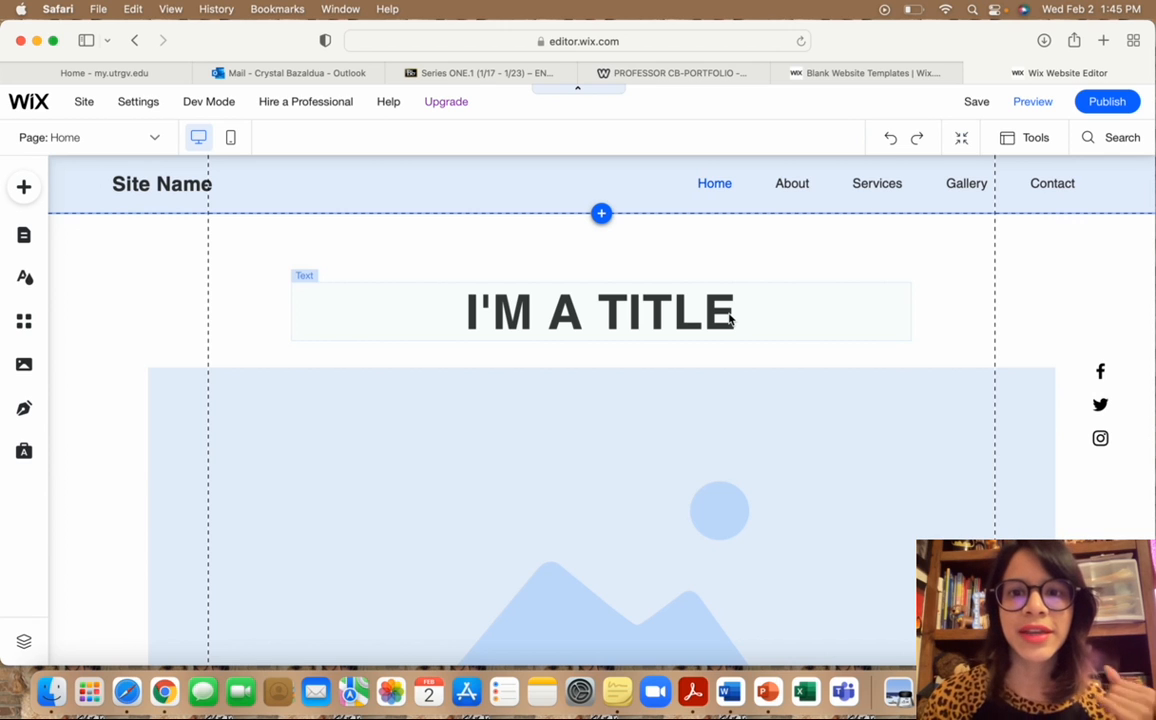
Replace the 'I'M A TITLE' placeholder with 'My Awesome 1301 Portfolio'.
left_click(735, 312)
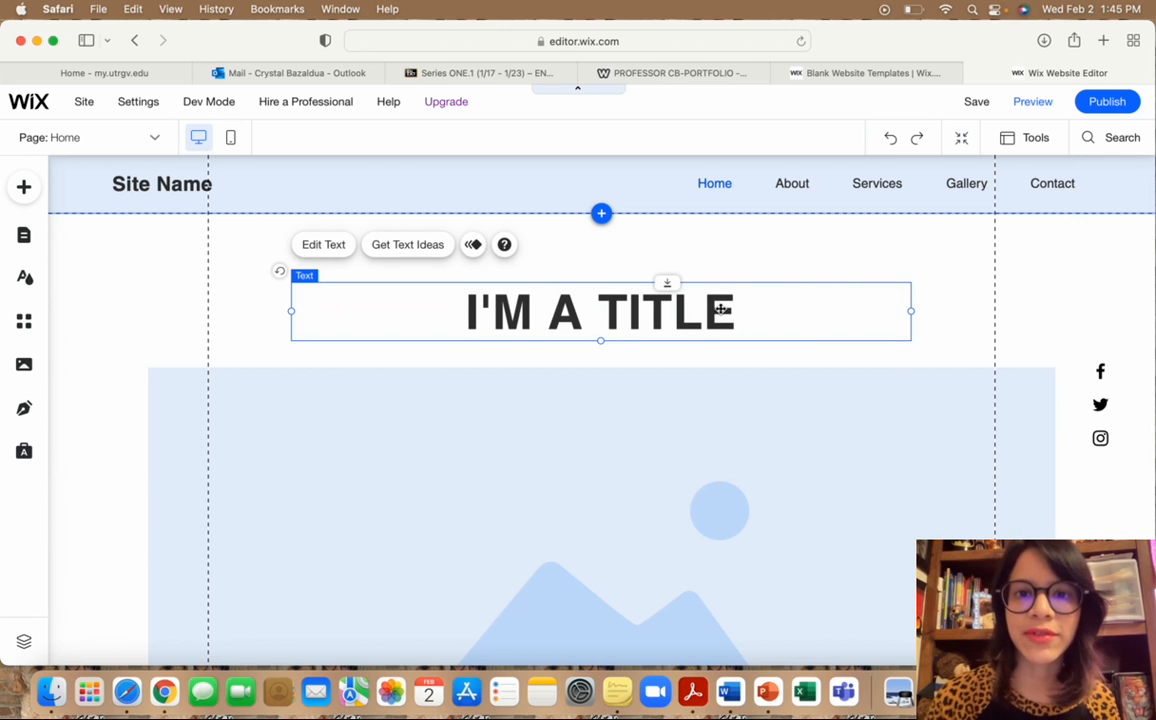
double_click(721, 310)
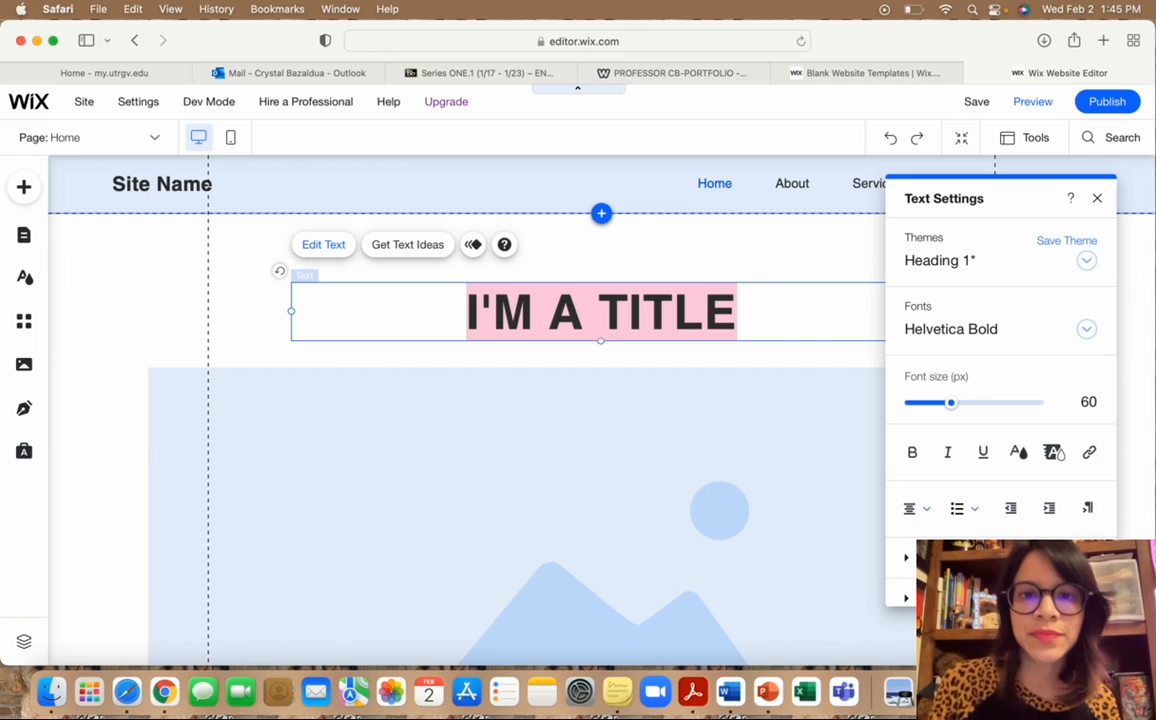
key("BackSpace")
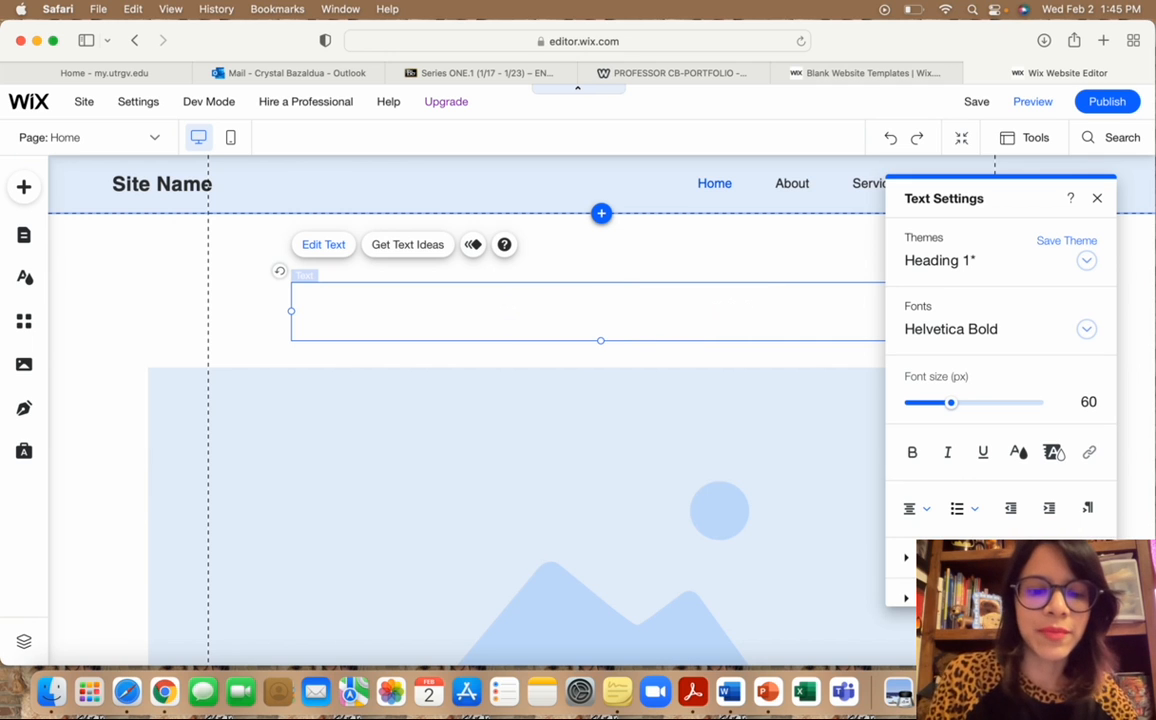
type("My Awe")
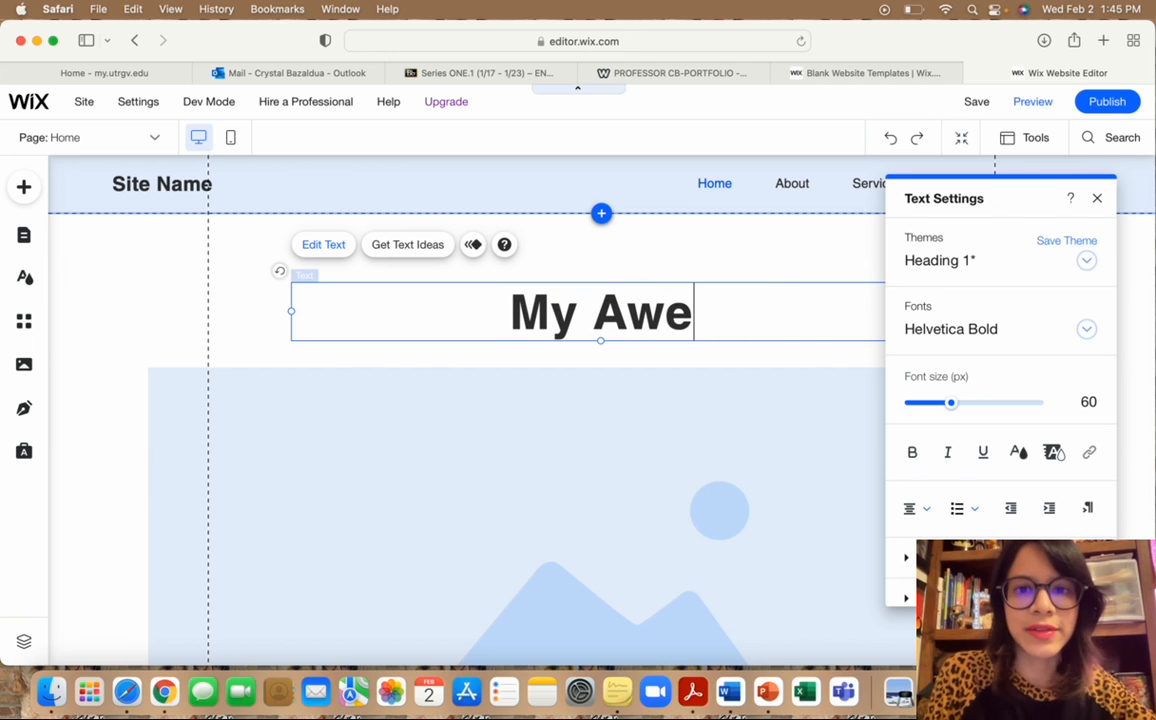
type("some 1")
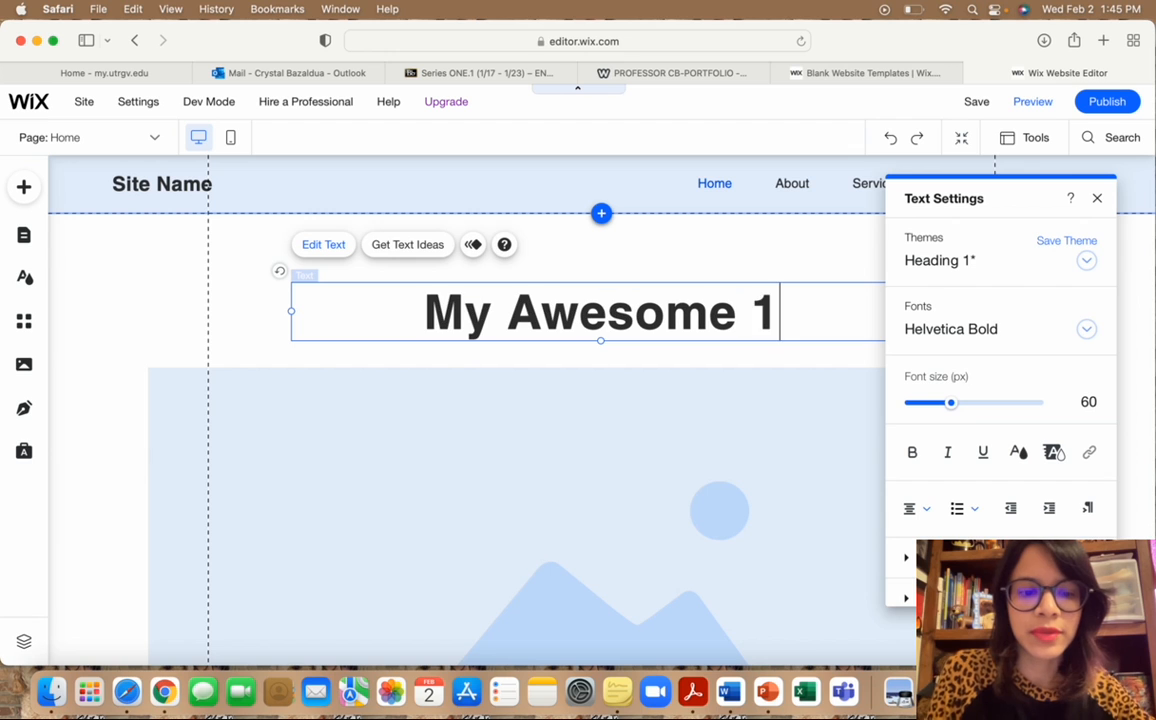
type("301 Por")
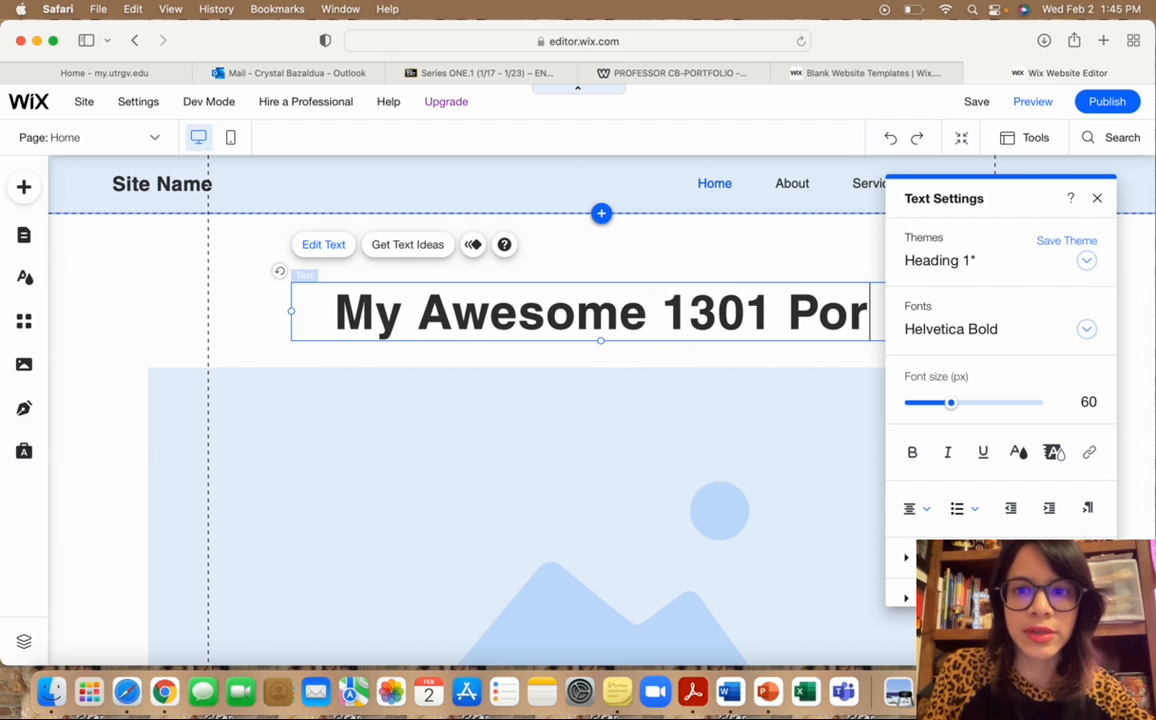
type("tfolio")
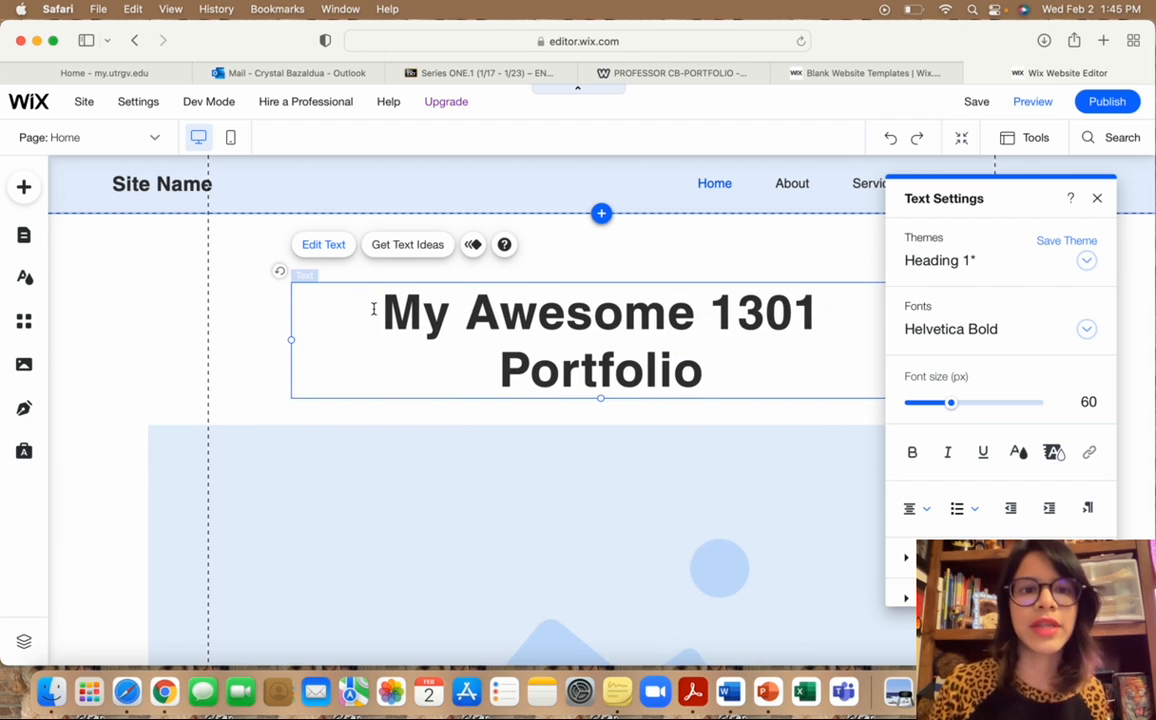
left_click(121, 341)
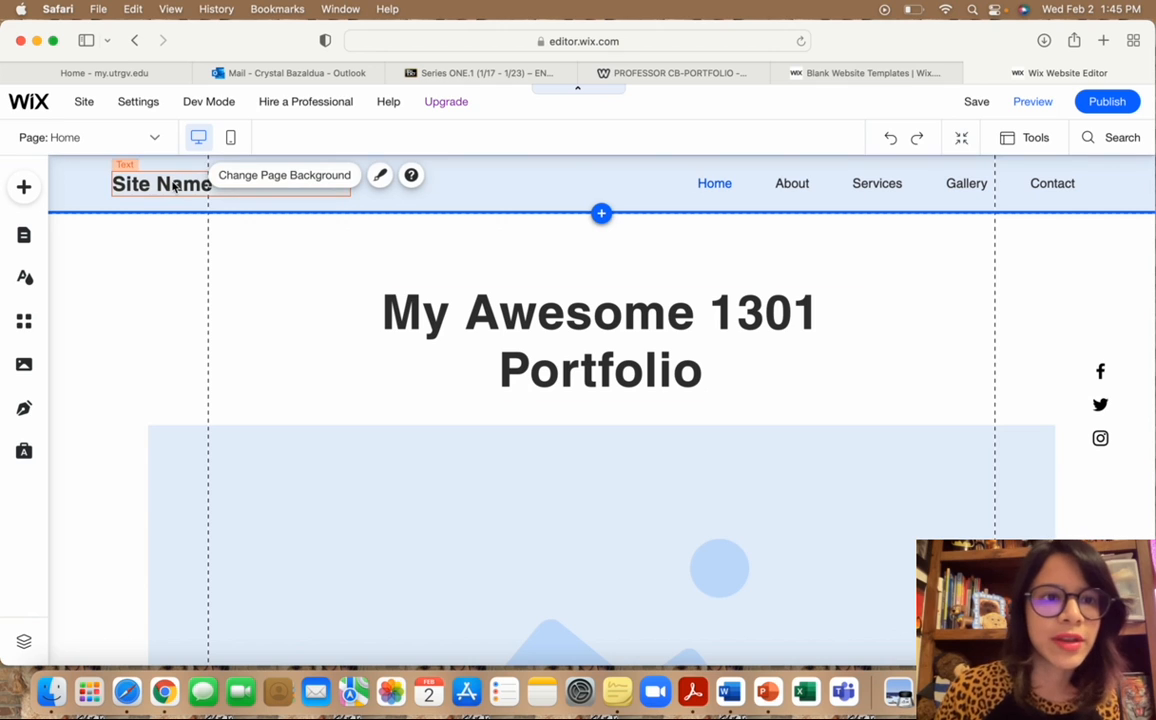
left_click(174, 186)
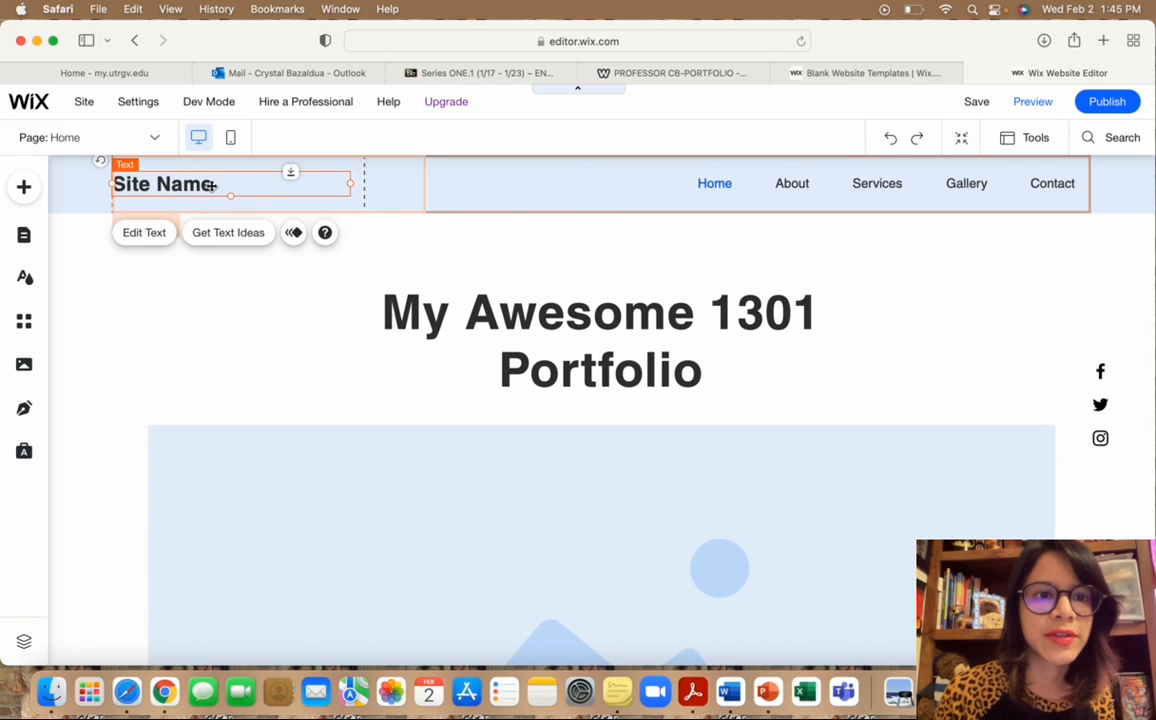
Delete the Site Name text from the header, leaving the column settings unchanged.
key("Delete")
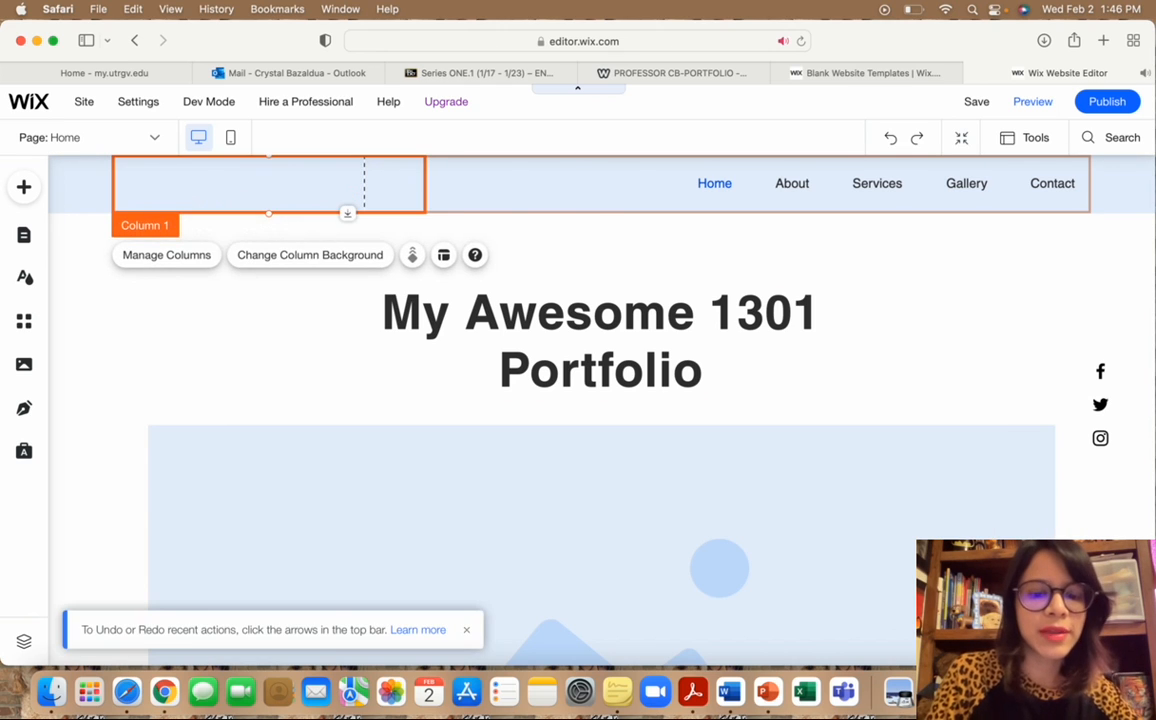
double_click(183, 183)
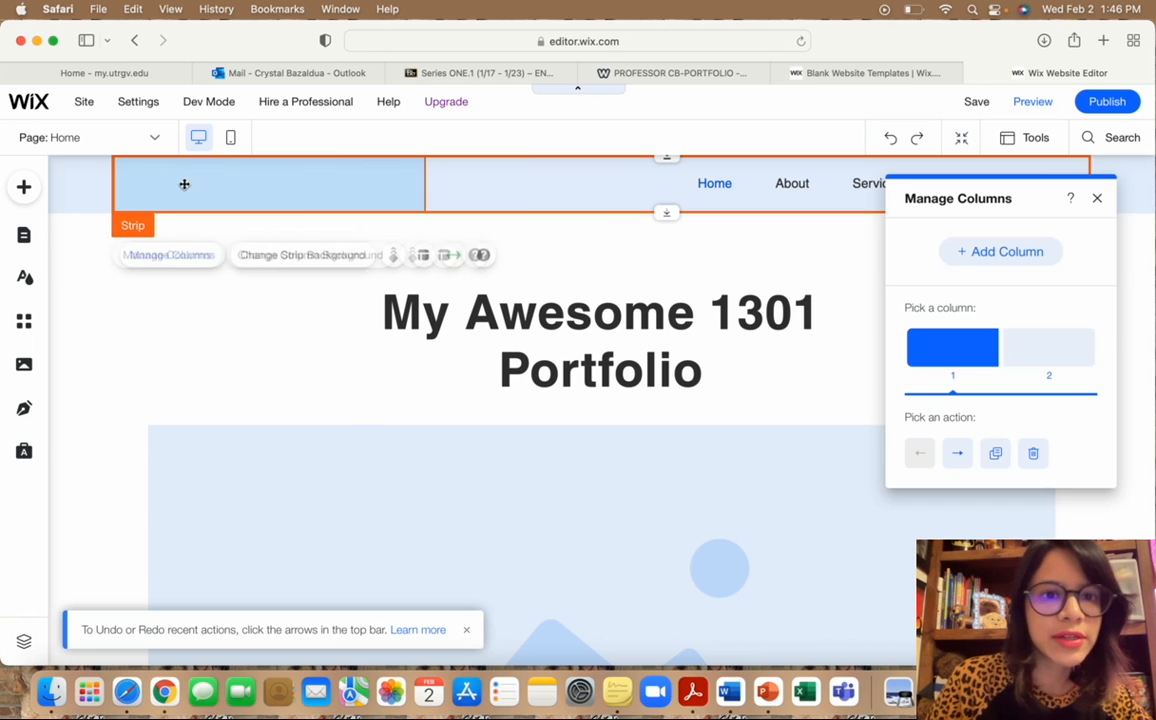
left_click(223, 188)
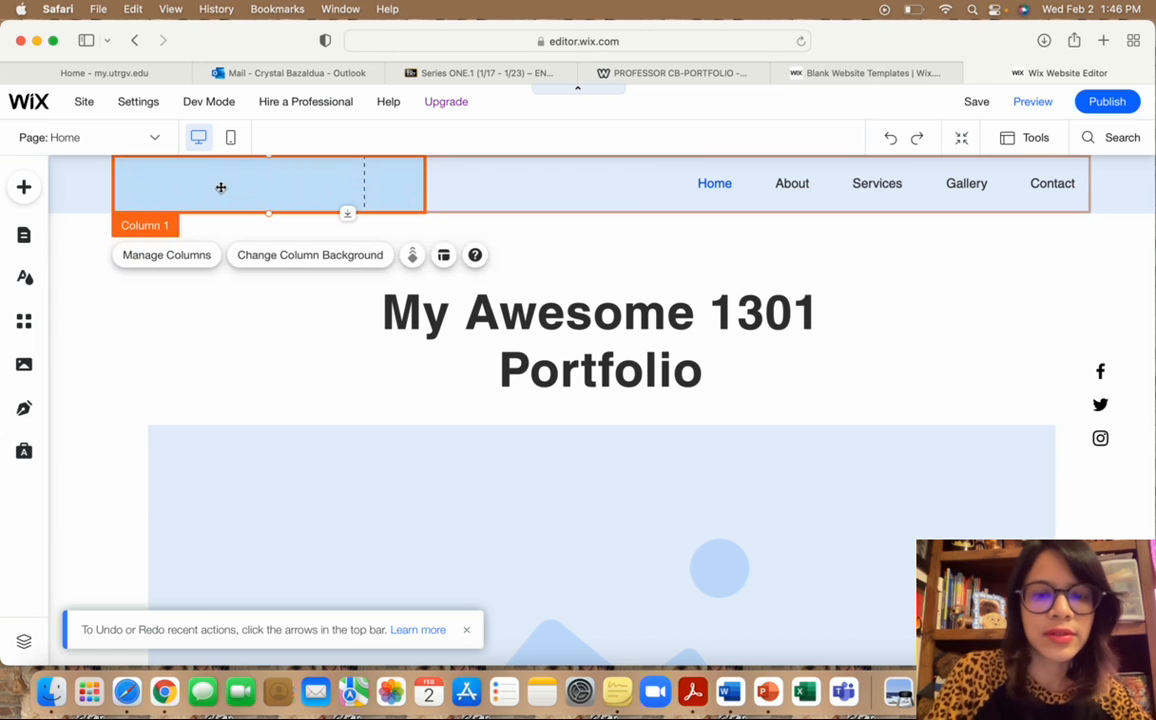
double_click(221, 188)
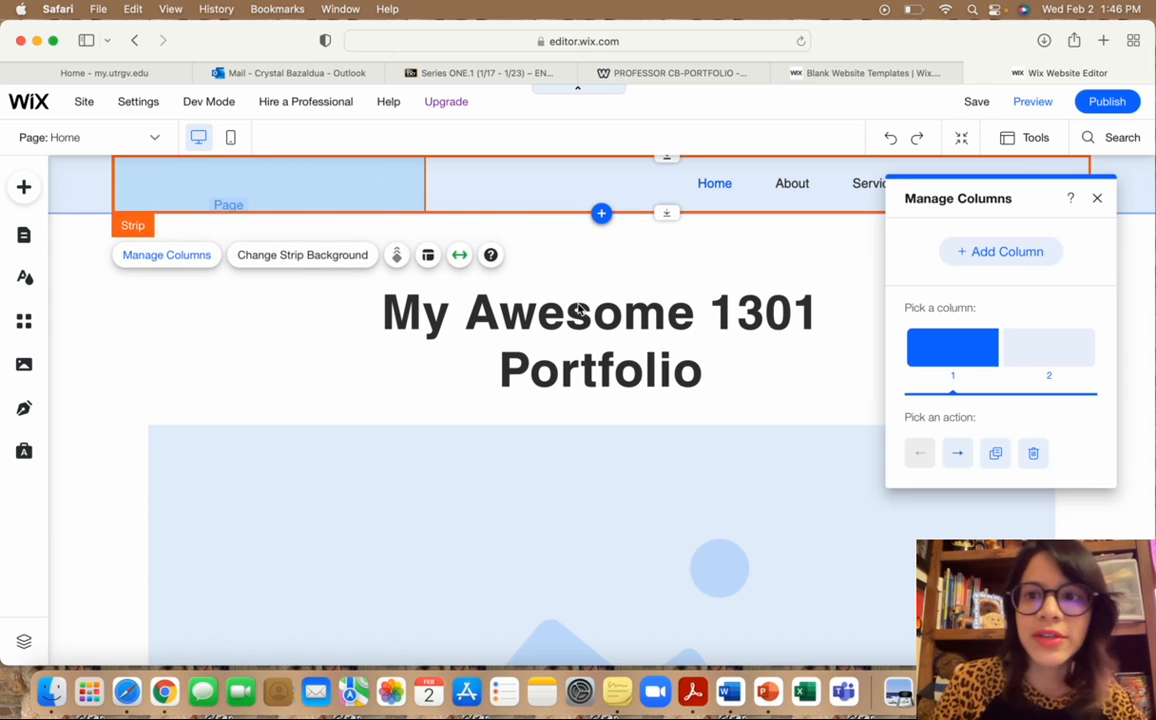
left_click(1097, 198)
left_click(140, 318)
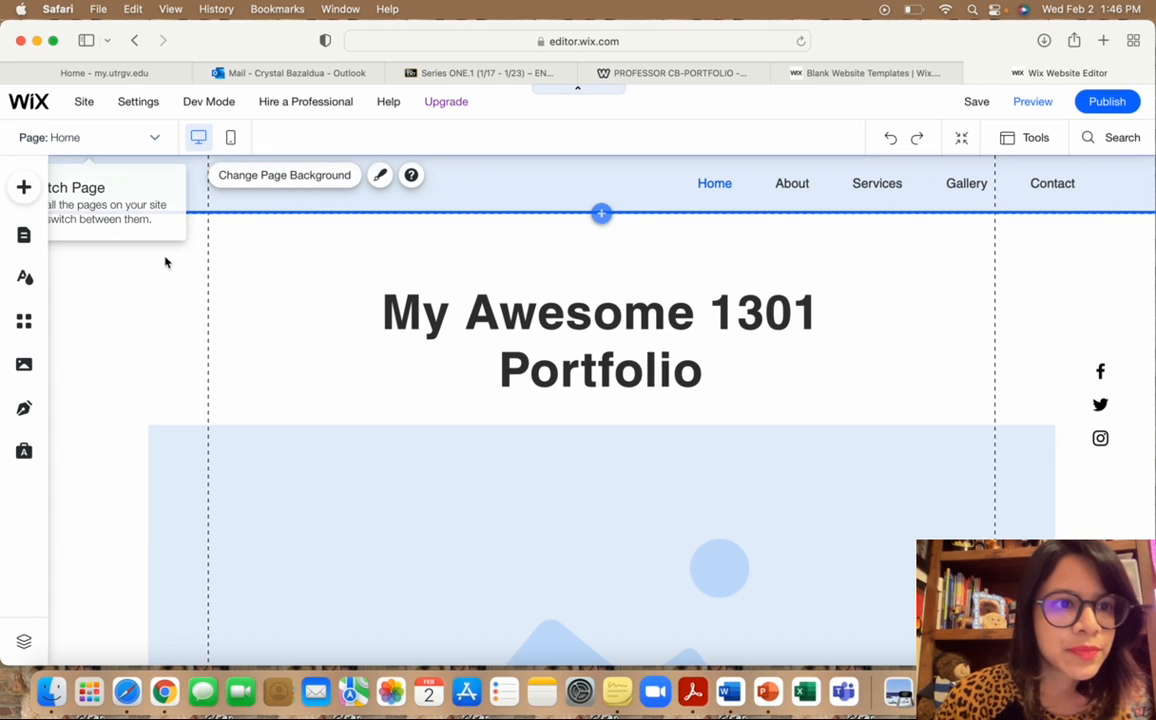
scroll(165, 261, "down", 1)
scroll(165, 261, "up", 1)
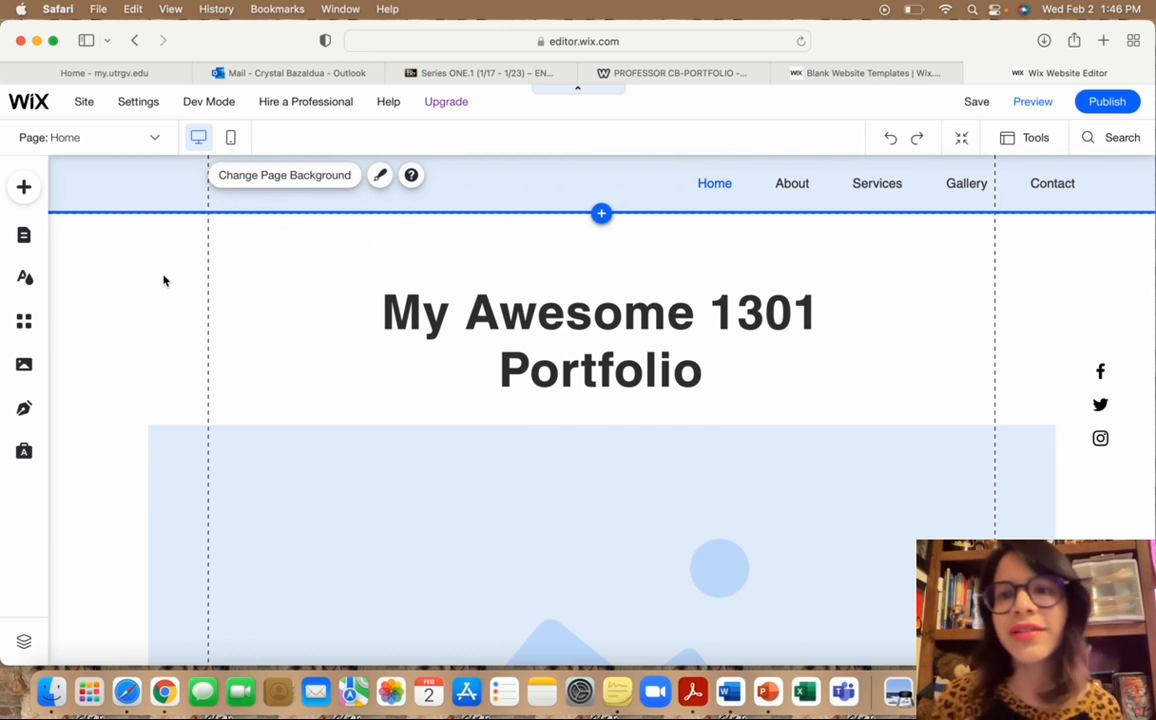
Publish the site on the free Wix.com domain ending in my-site.
left_click(1107, 102)
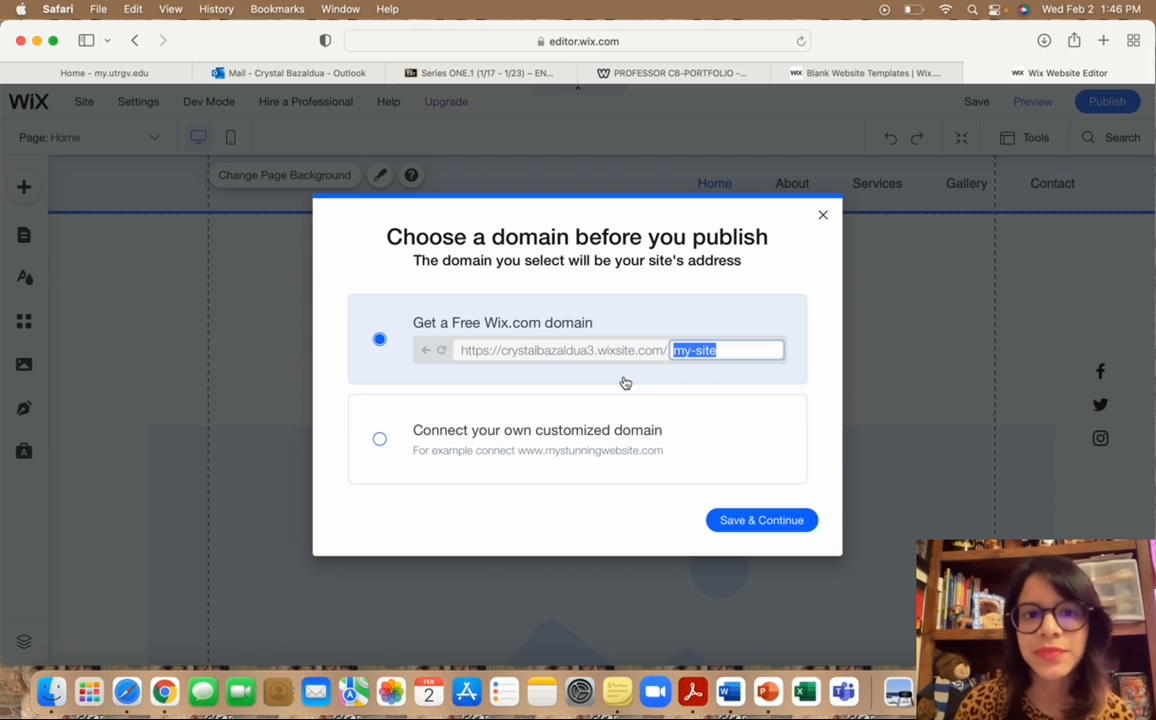
left_click(565, 348)
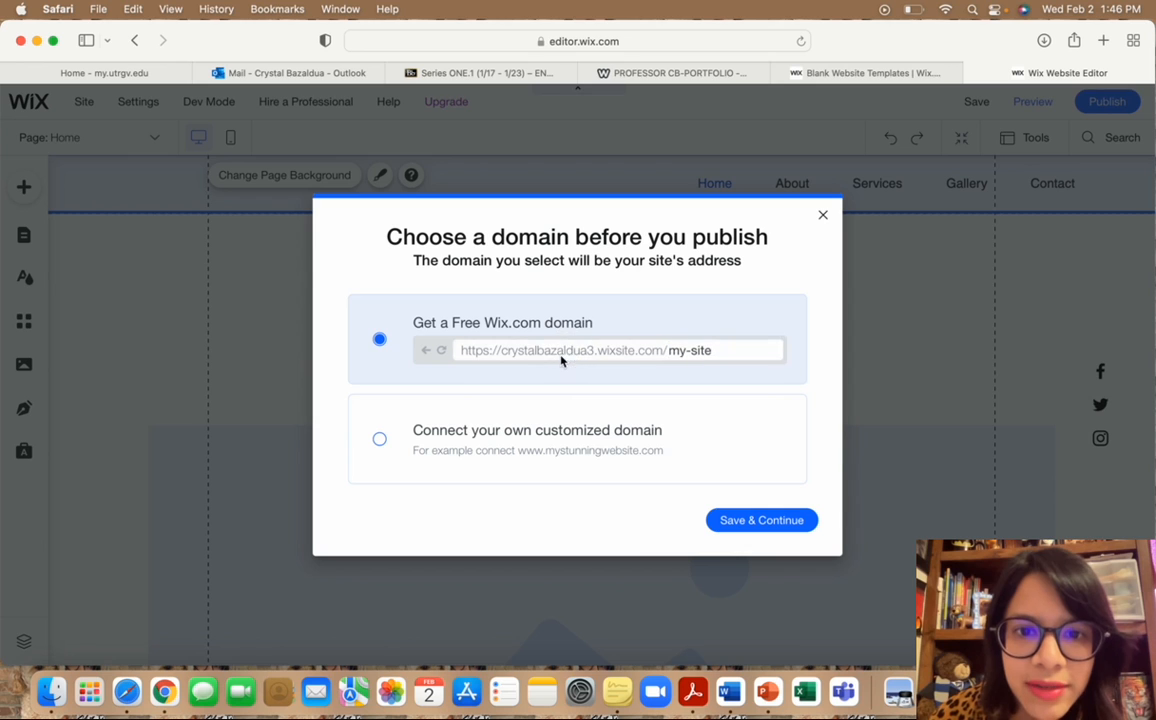
left_click(588, 351)
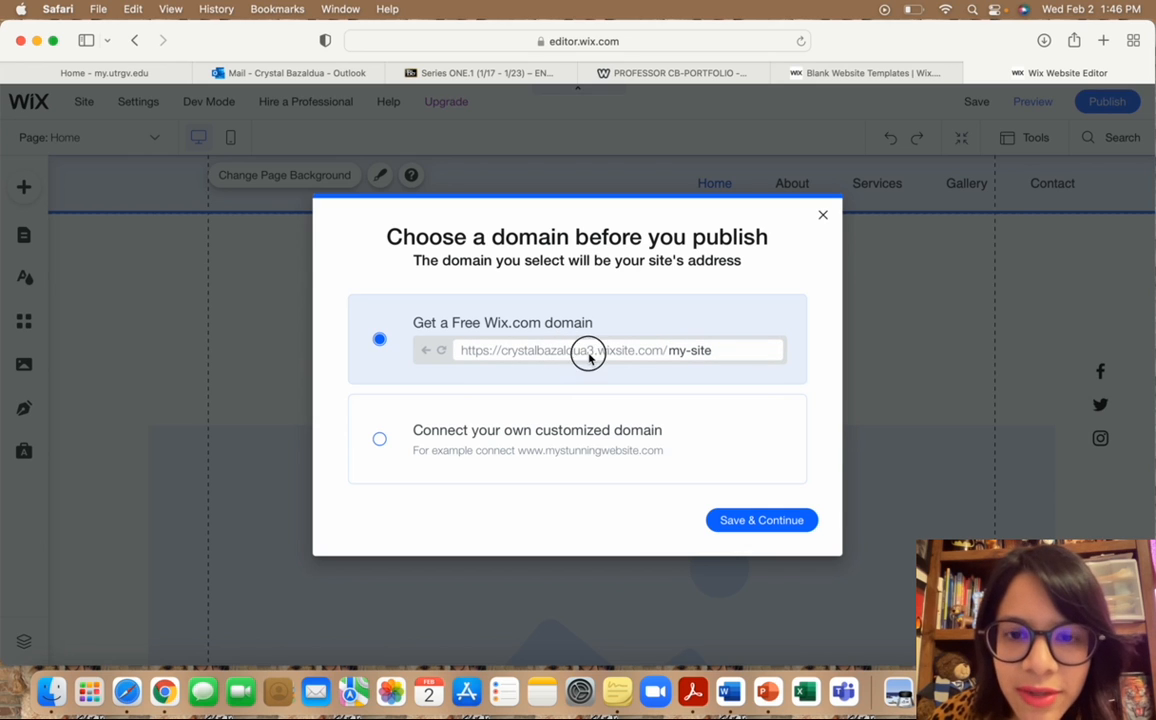
left_click(716, 352)
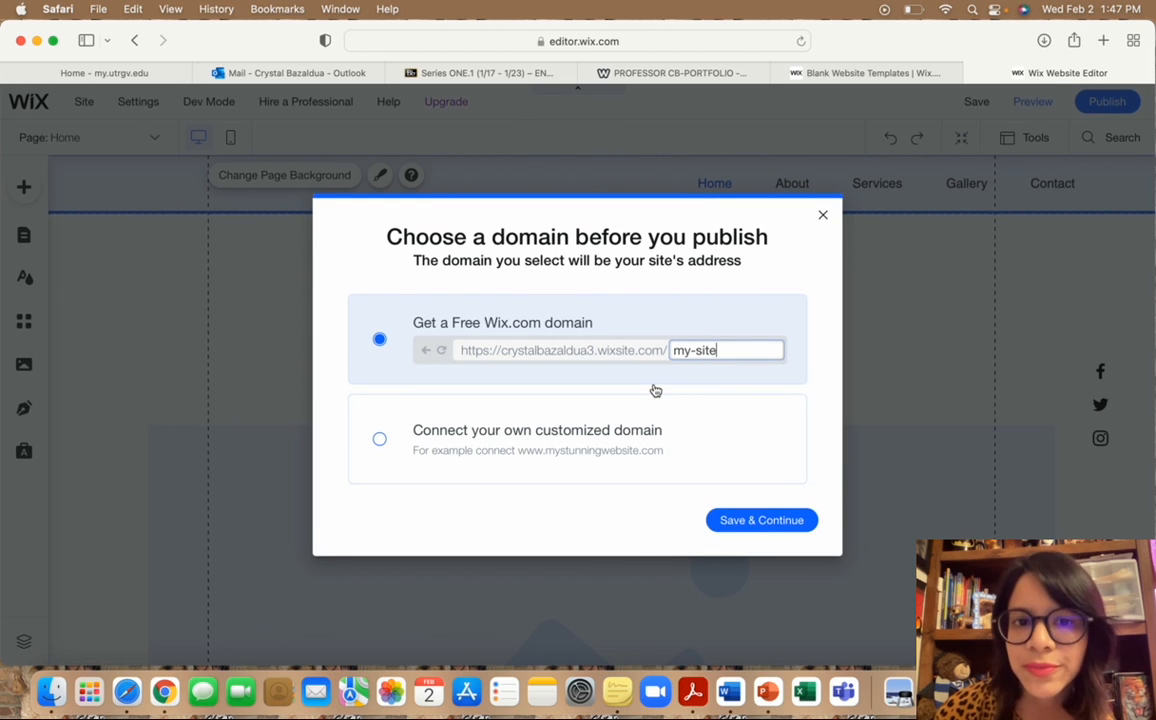
left_click(762, 522)
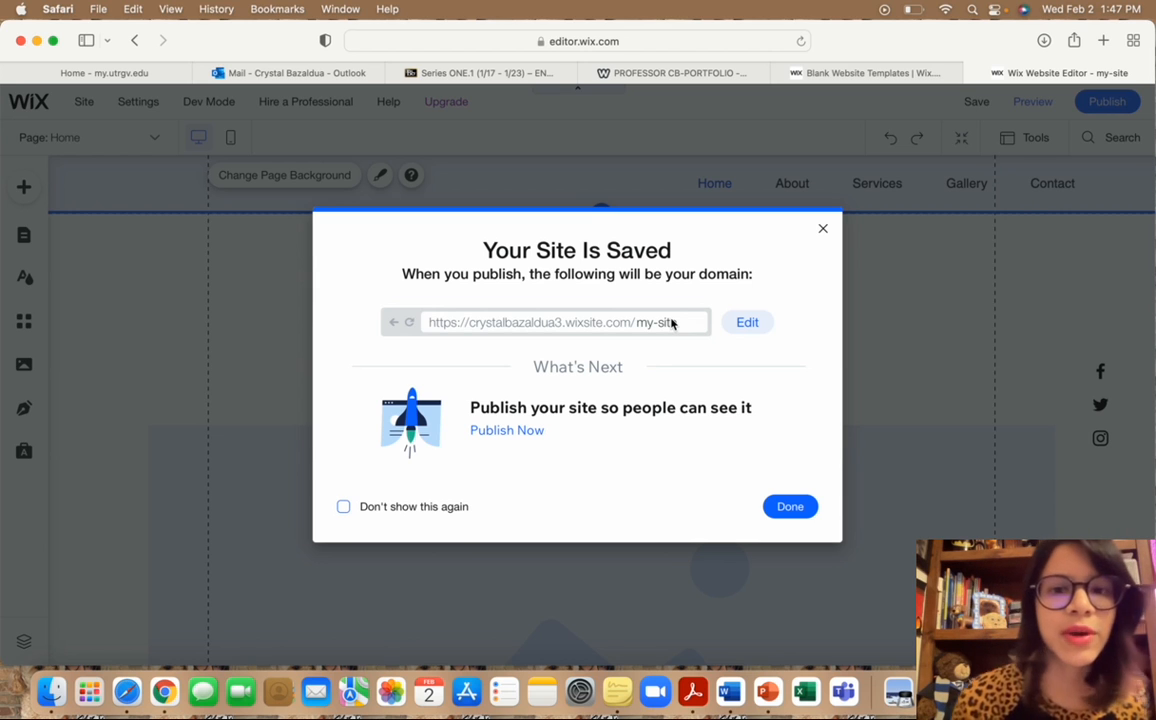
left_click(786, 507)
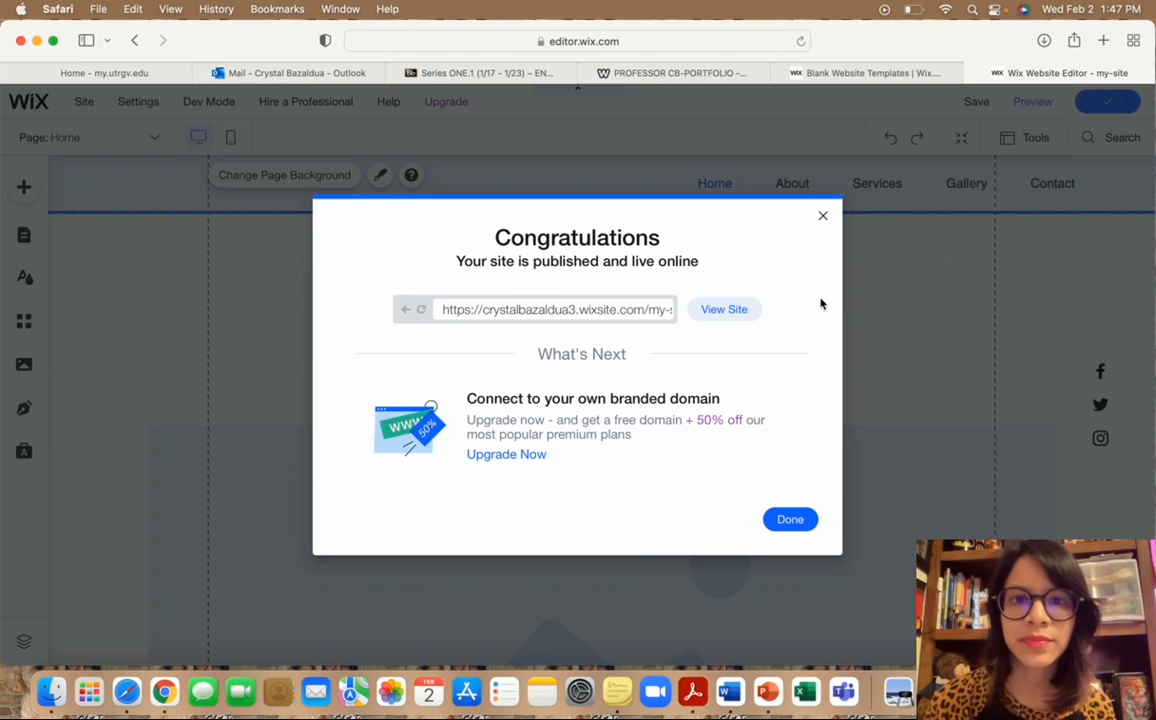
Dismiss the mobile notice, publish the site live, and close the Congratulations message.
left_click(790, 518)
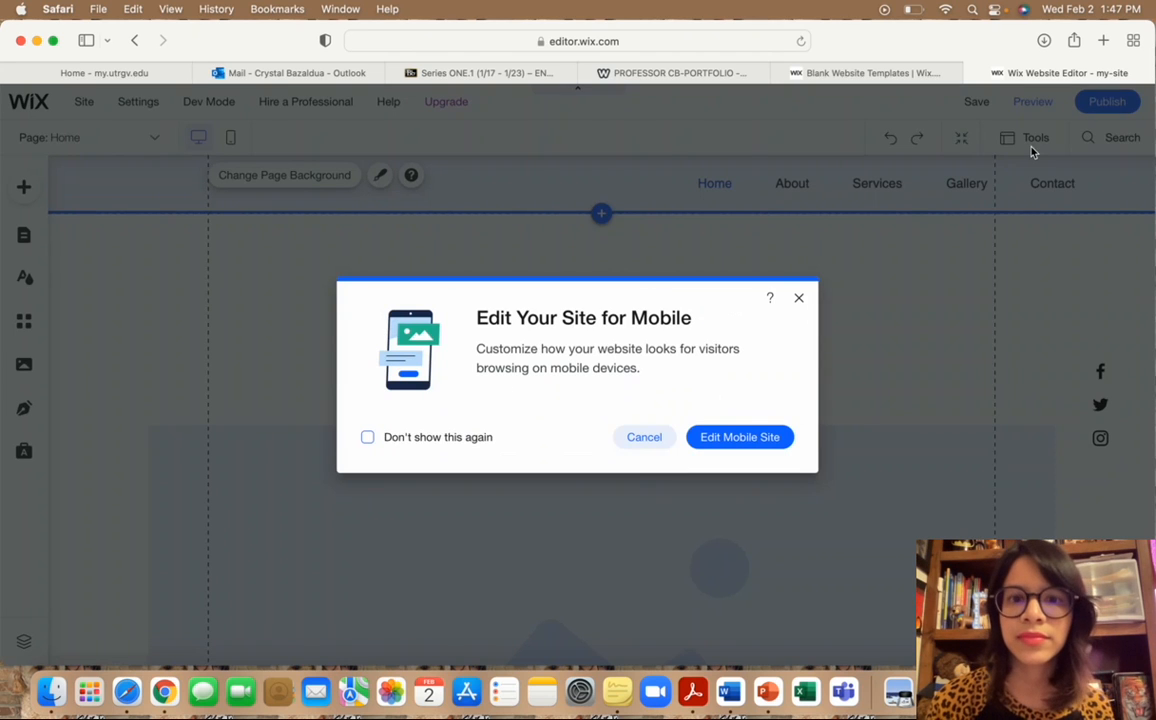
left_click(799, 297)
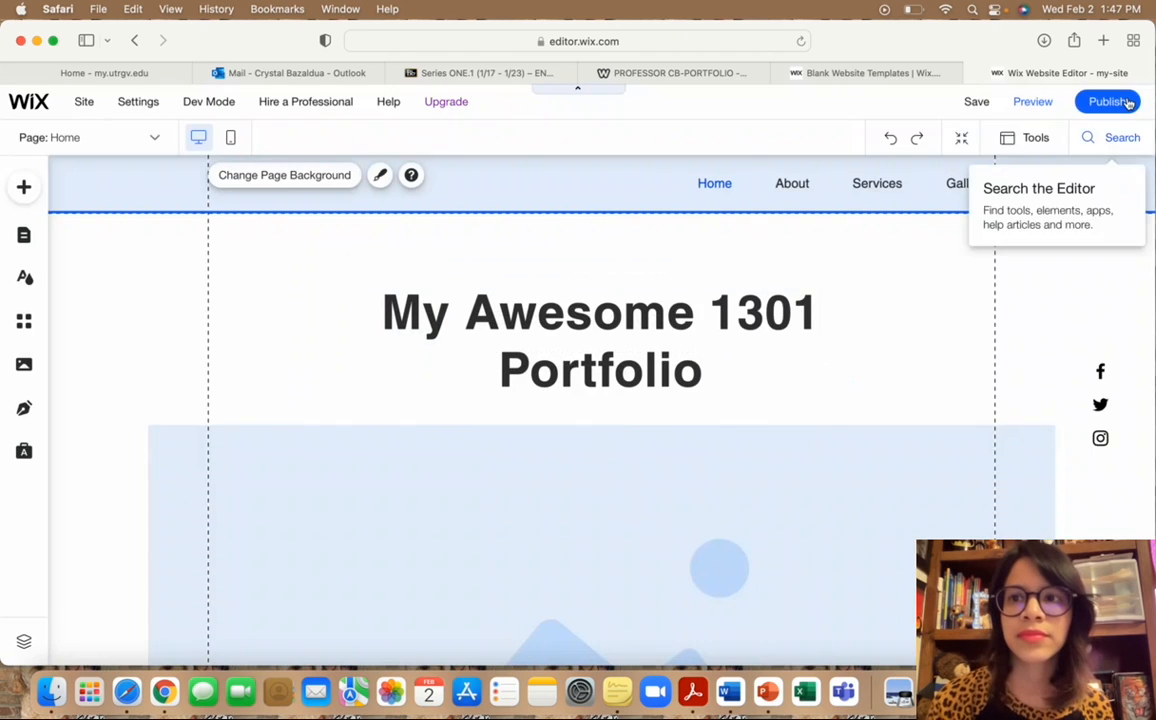
mouse_move(1067, 131)
left_click(1105, 102)
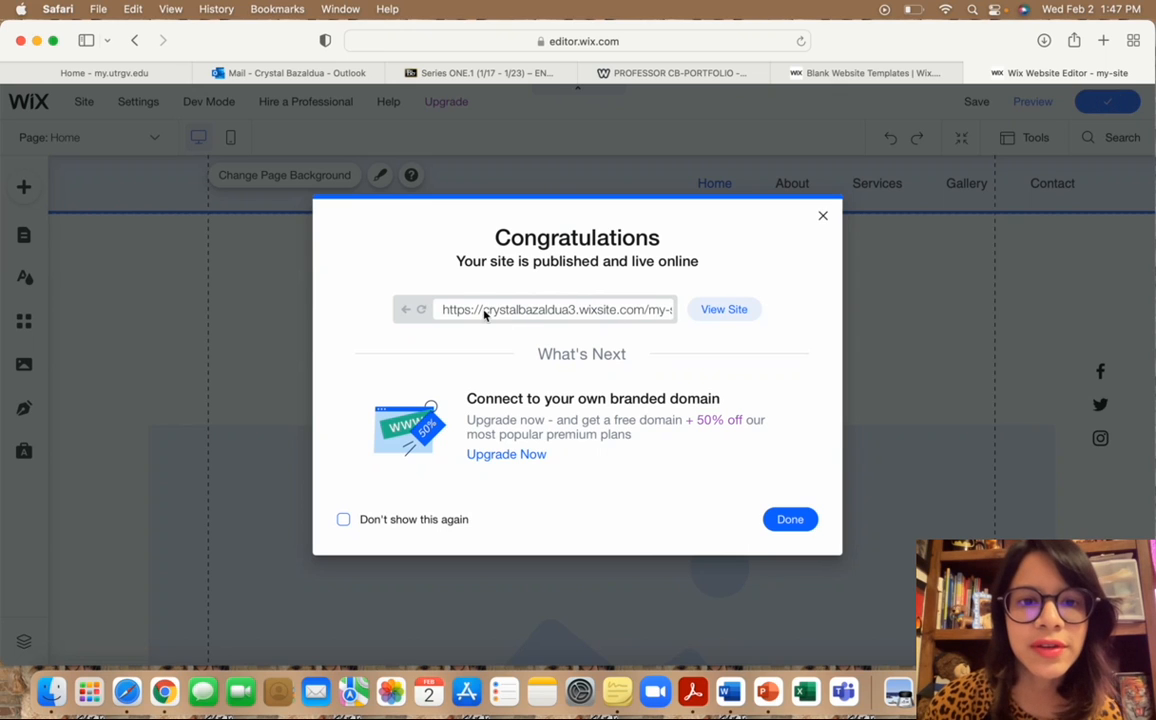
left_click_drag(485, 314, 647, 313)
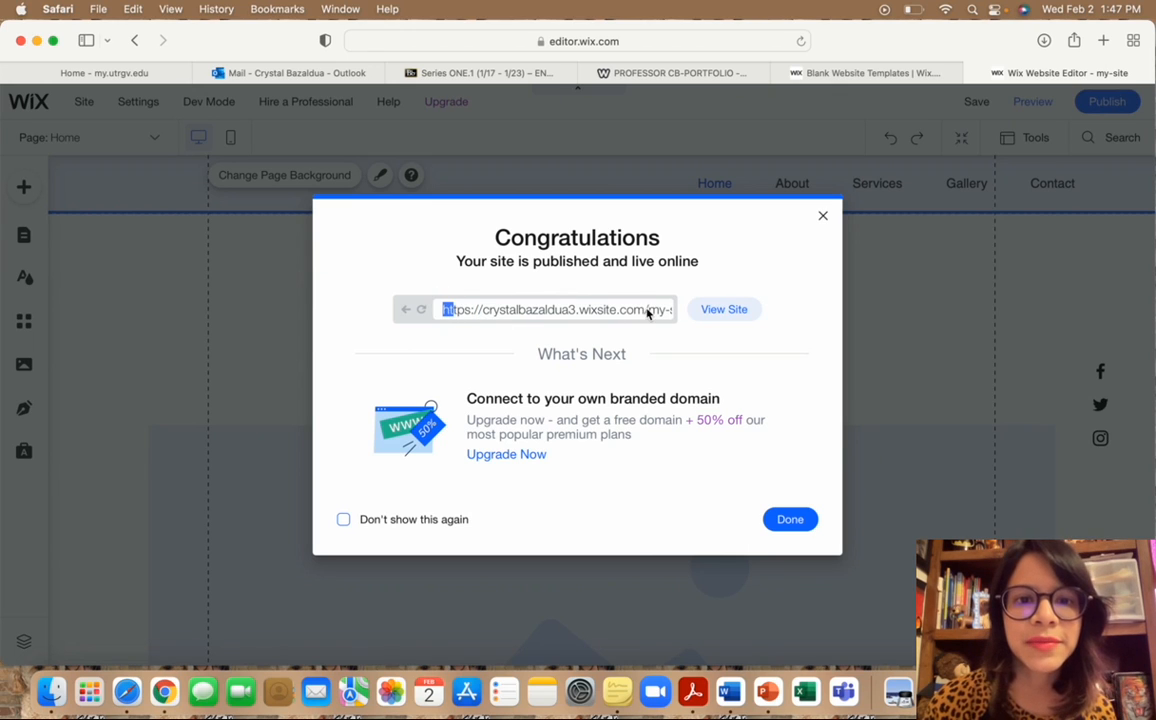
left_click(653, 317)
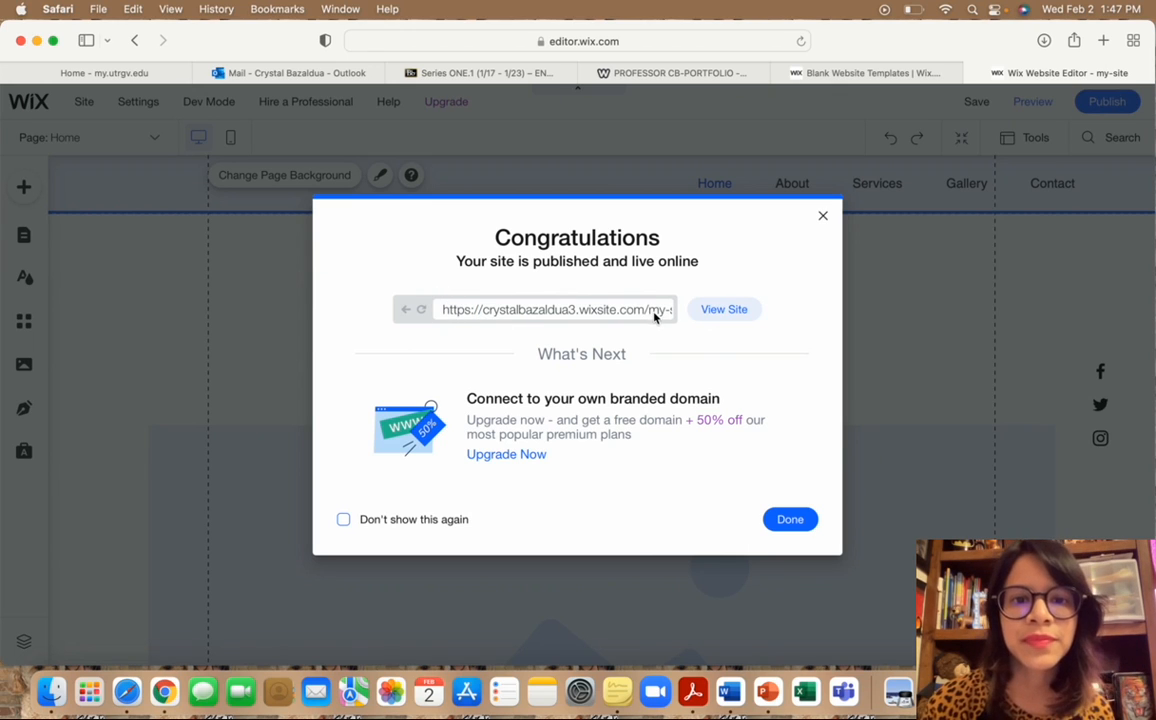
left_click(823, 216)
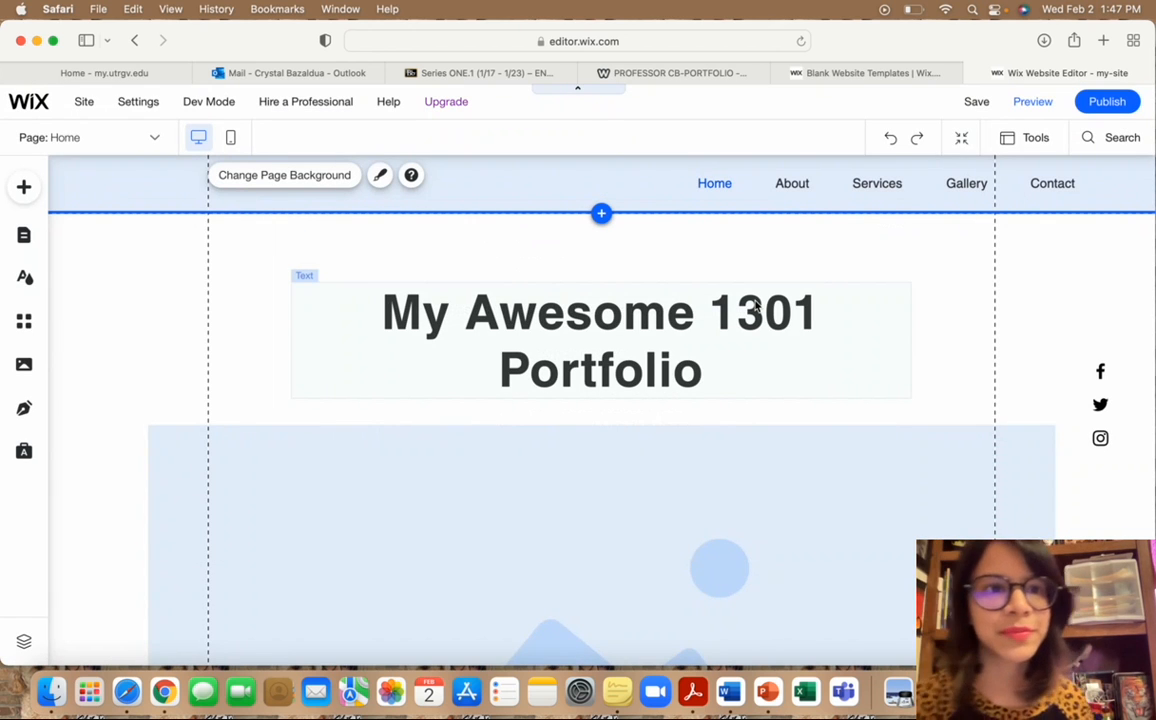
scroll(292, 344, "down", 1)
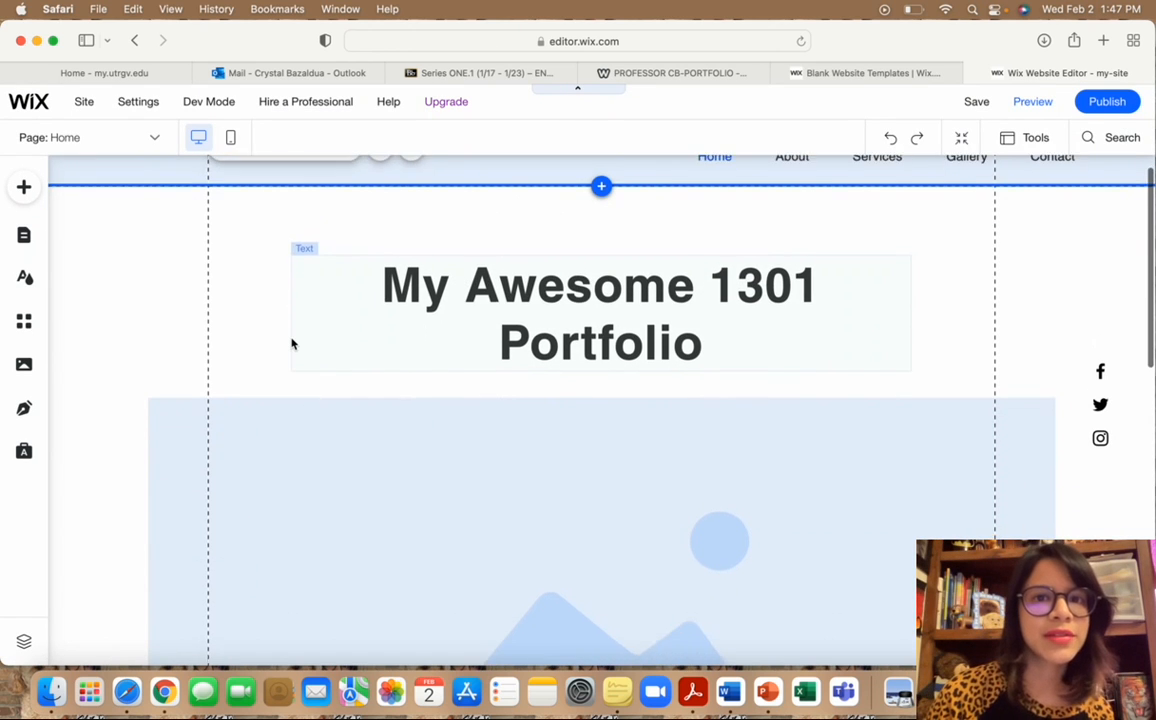
scroll(292, 344, "up", 1)
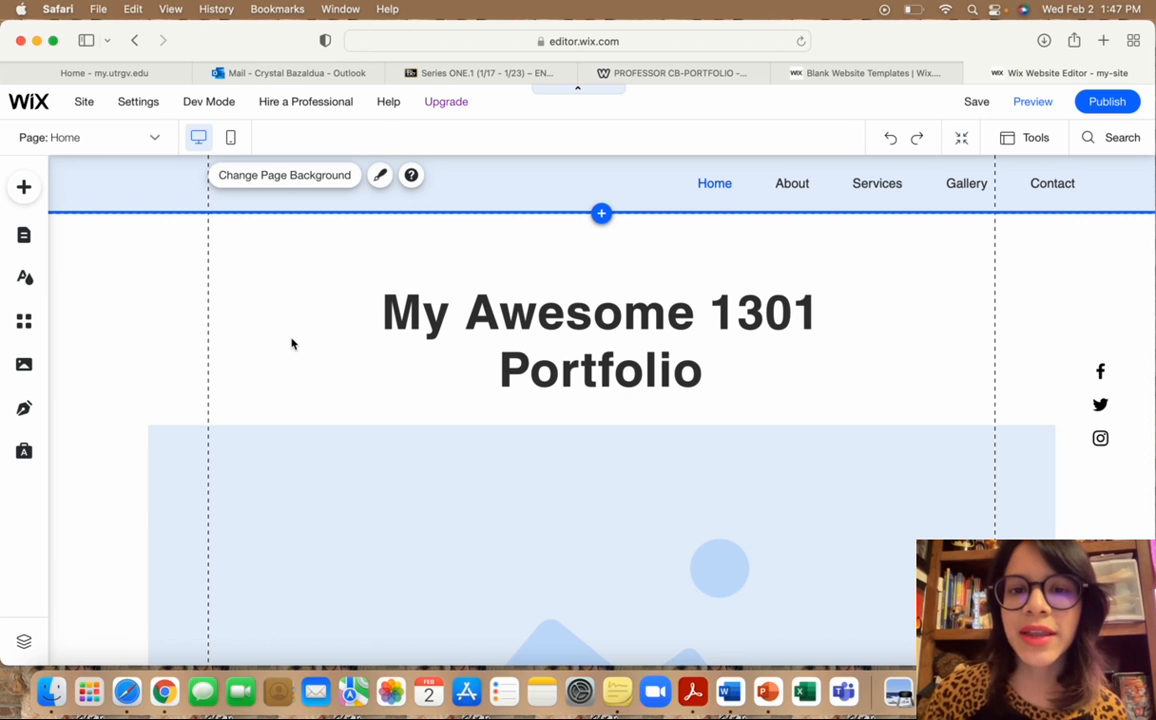
scroll(292, 344, "down", 3)
scroll(292, 344, "up", 3)
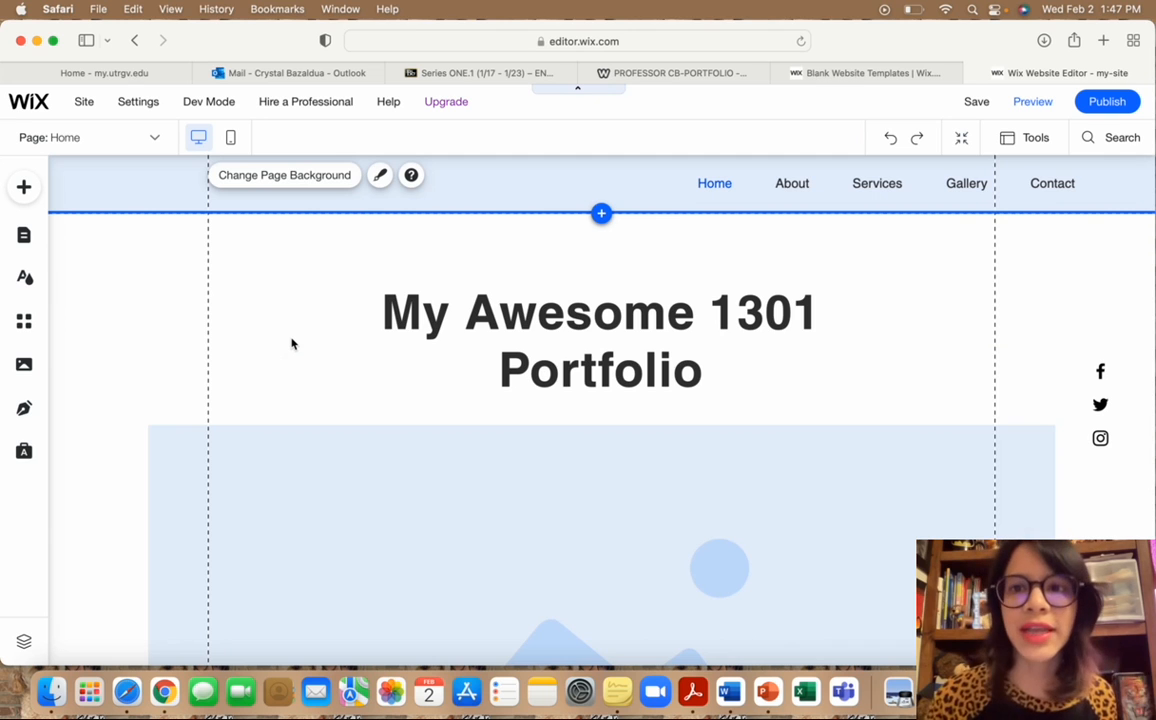
scroll(292, 344, "down", 10)
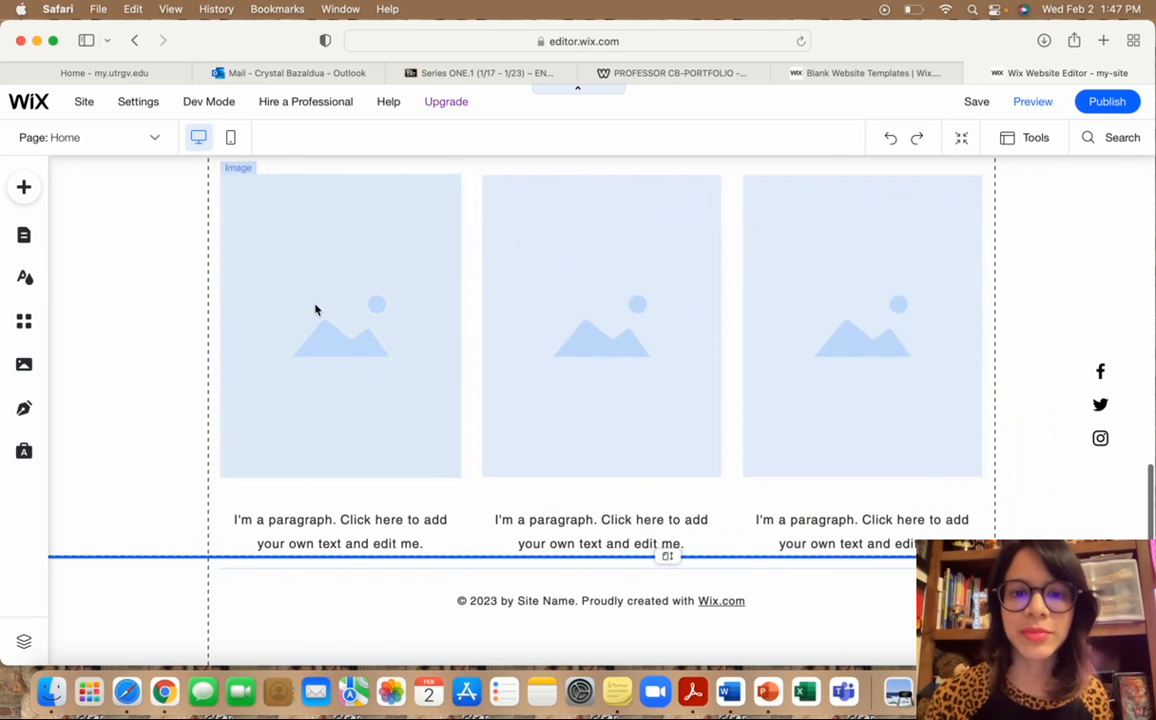
scroll(315, 310, "up", 10)
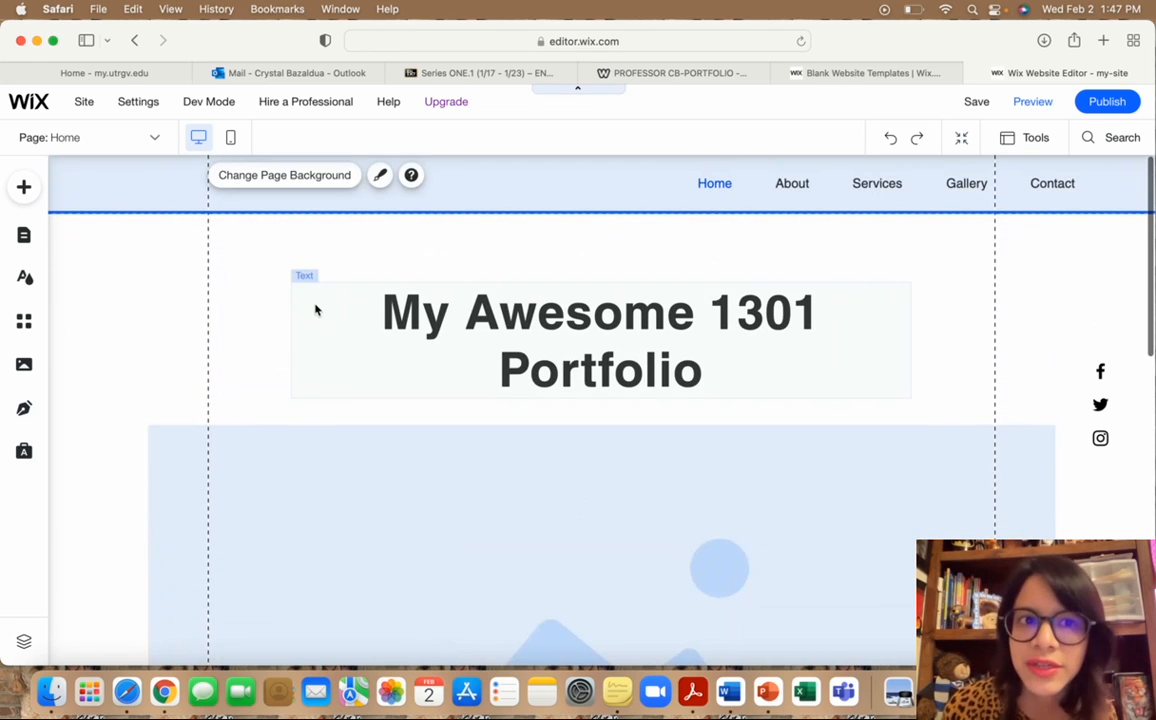
scroll(315, 310, "down", 5)
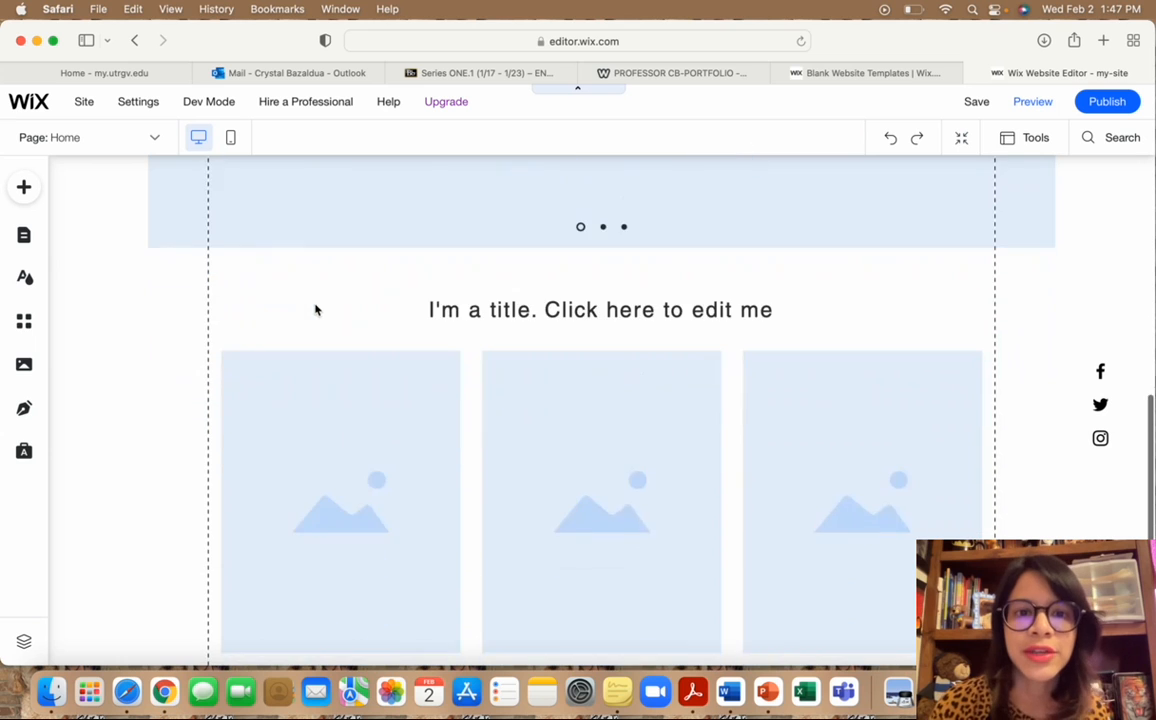
scroll(315, 310, "down", 5)
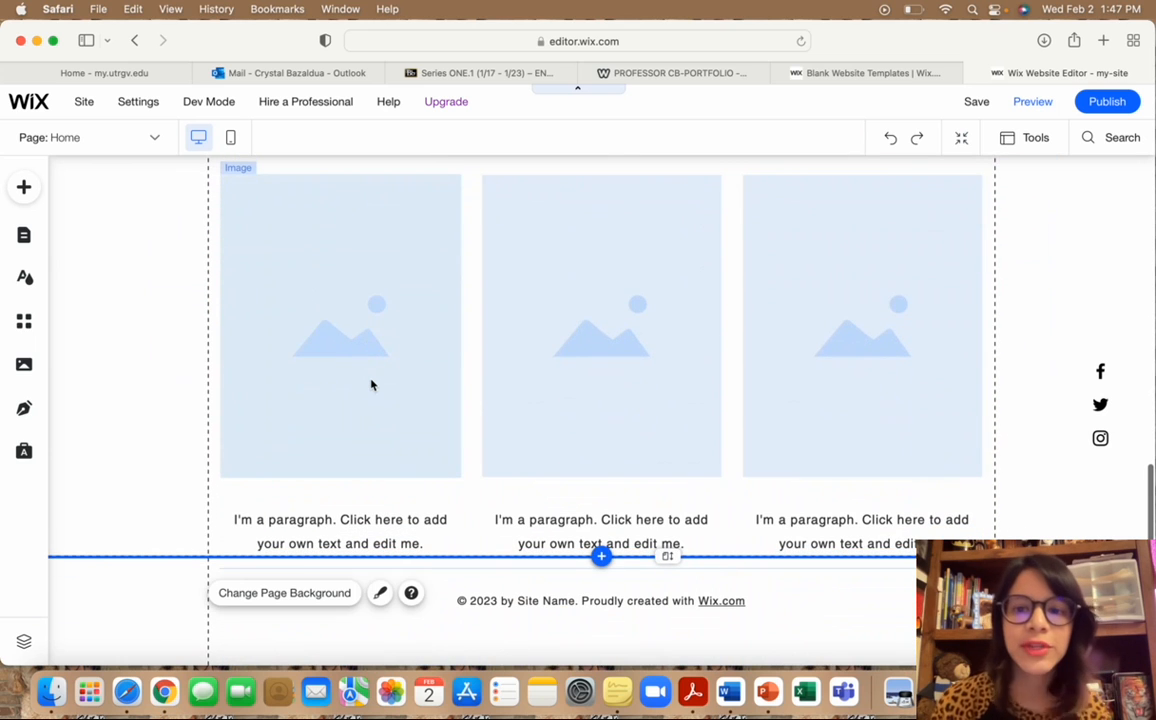
scroll(440, 282, "up", 2)
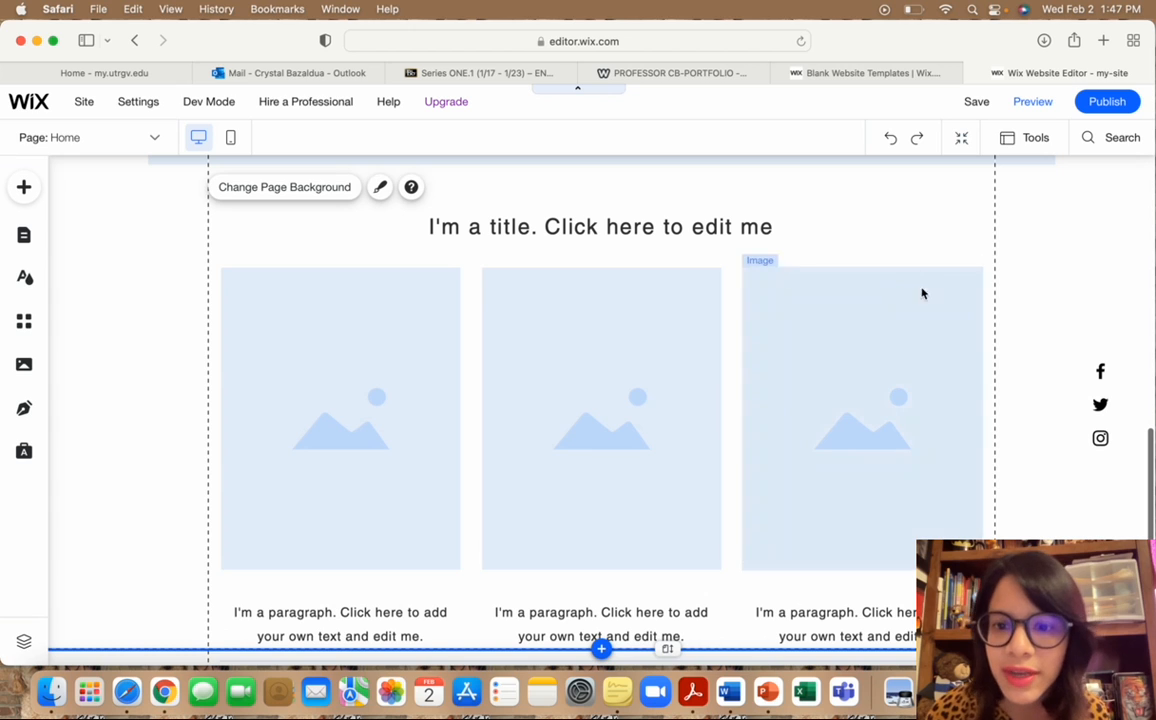
left_click(918, 364)
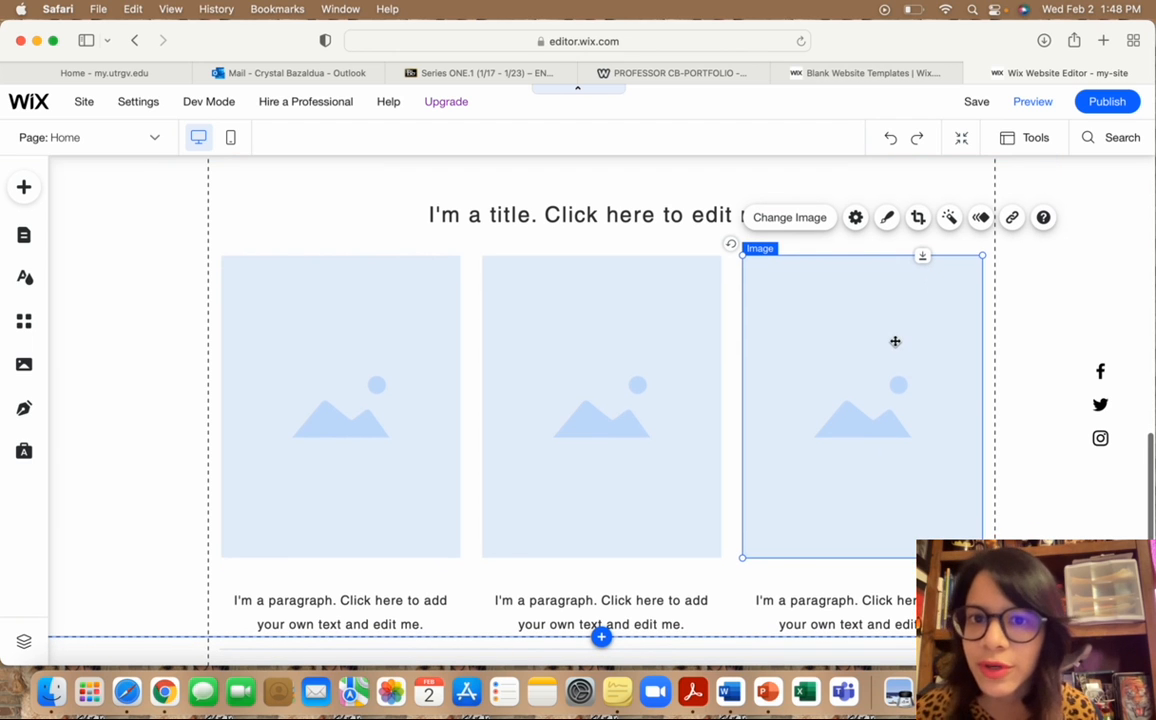
scroll(895, 341, "up", 10)
scroll(684, 330, "down", 5)
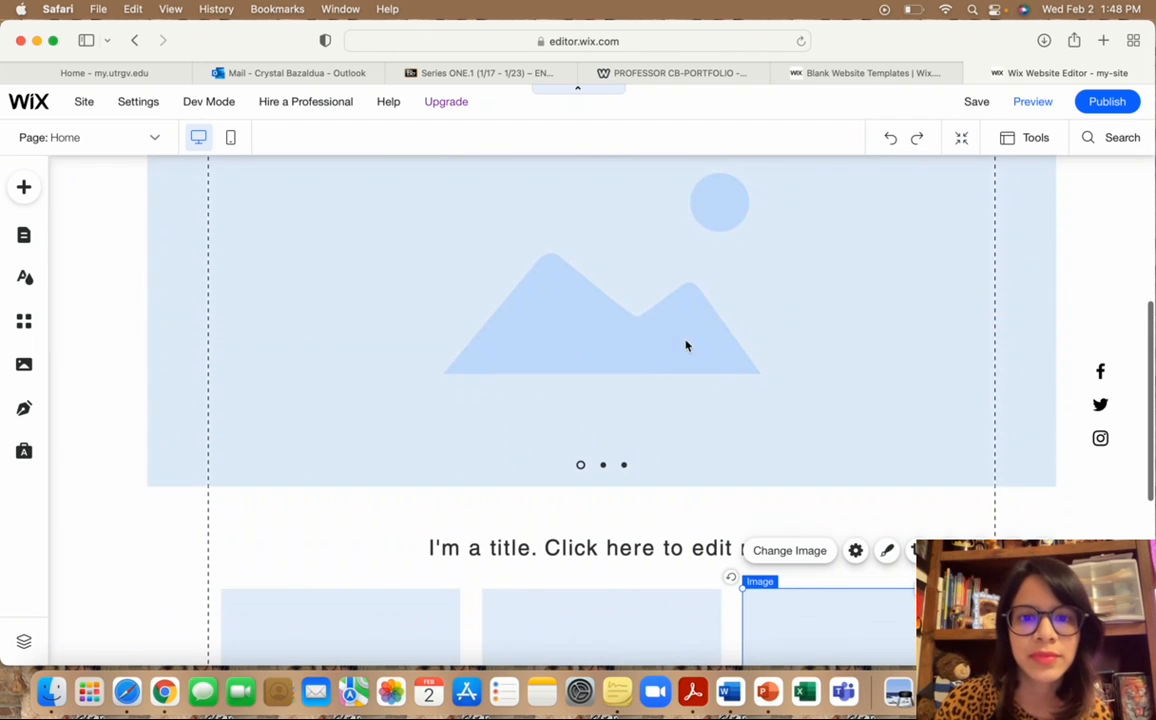
Set the first slideshow slide's background to the avocado photo.
left_click(608, 405)
scroll(608, 405, "up", 2)
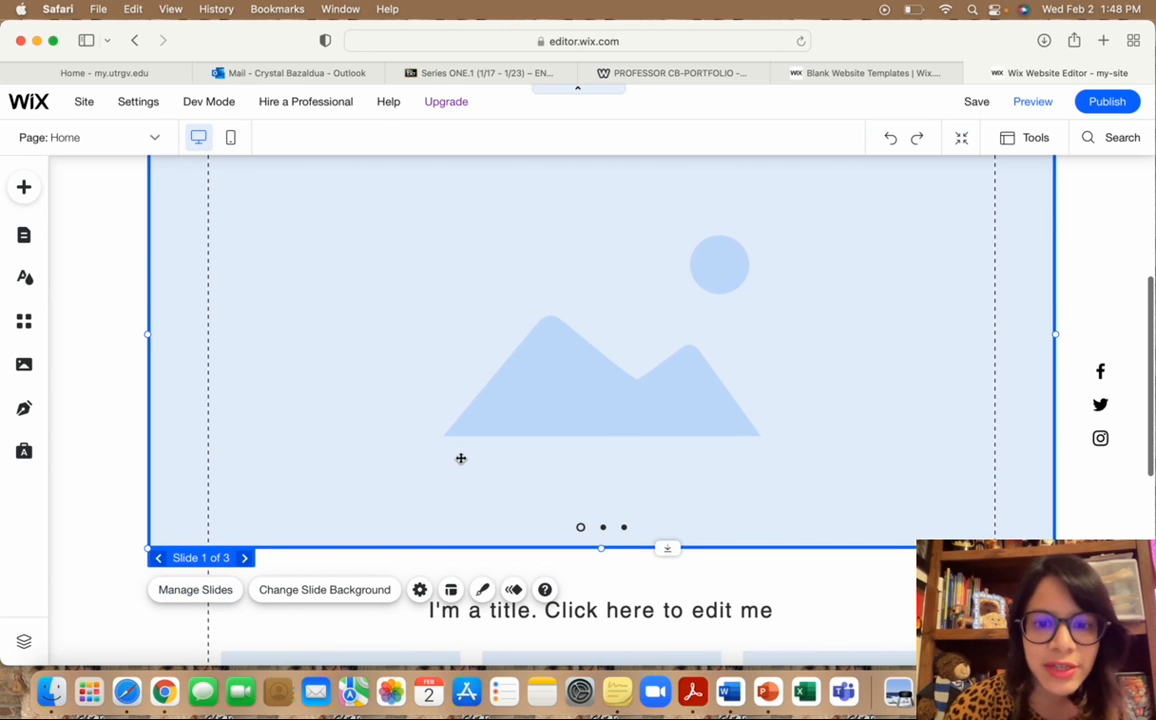
left_click(284, 594)
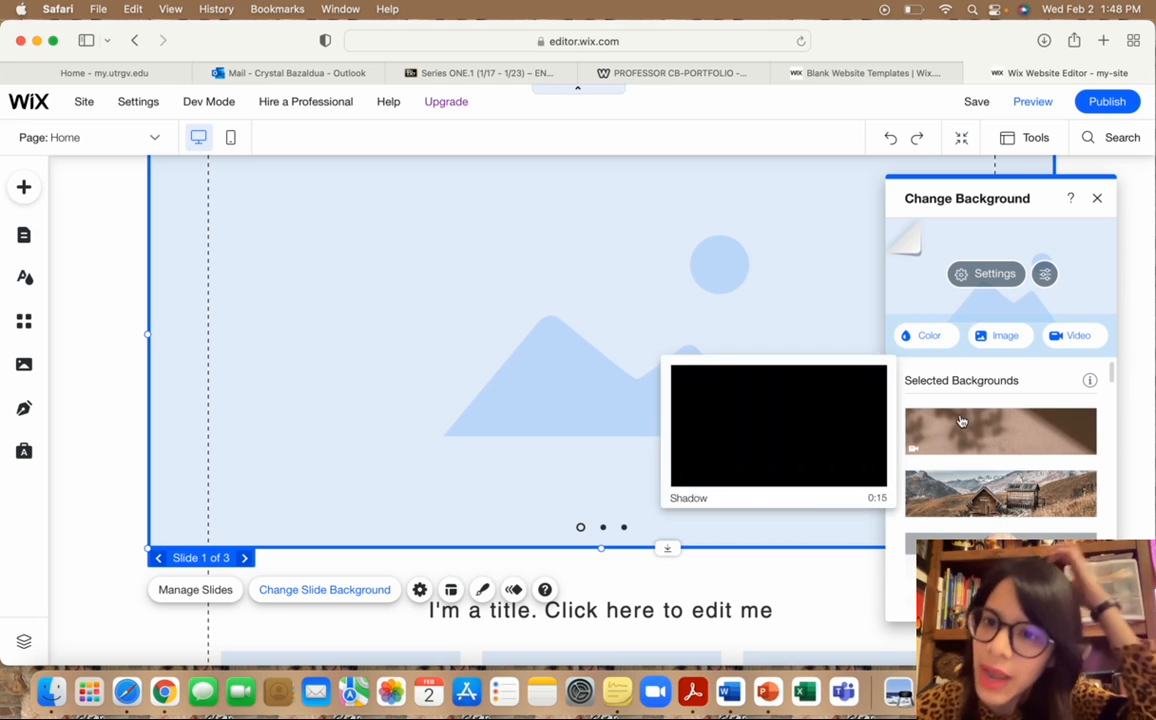
scroll(961, 421, "down", 1)
scroll(961, 421, "down", 4)
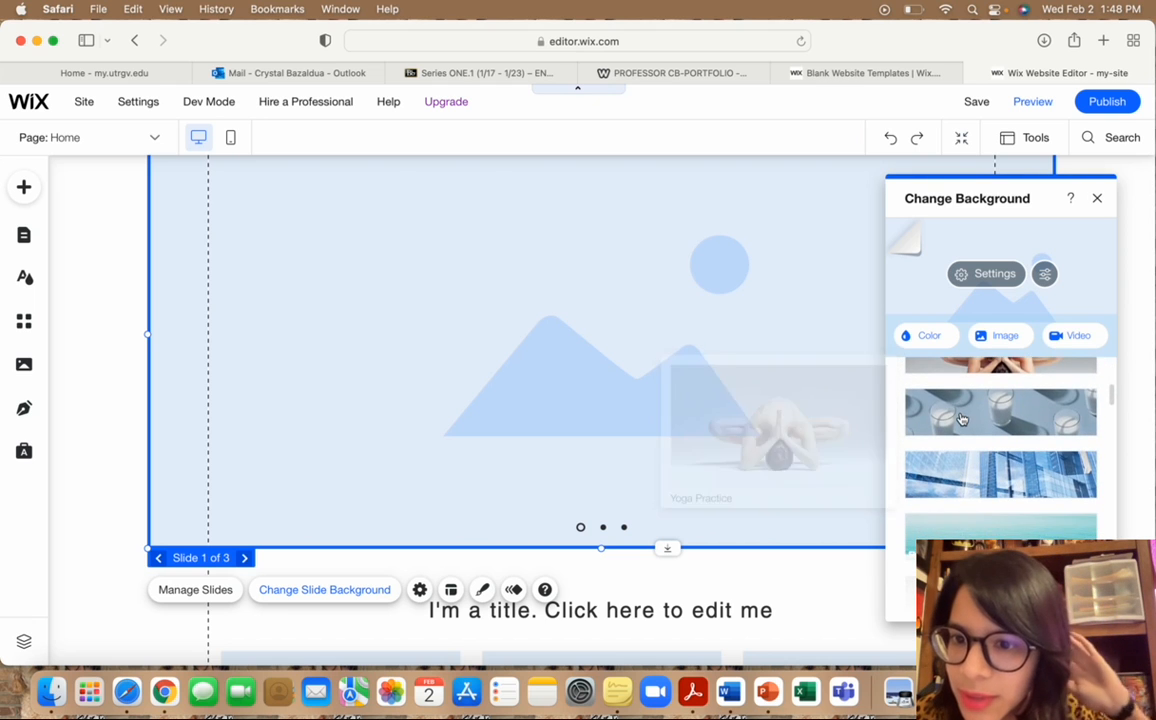
scroll(964, 413, "down", 3)
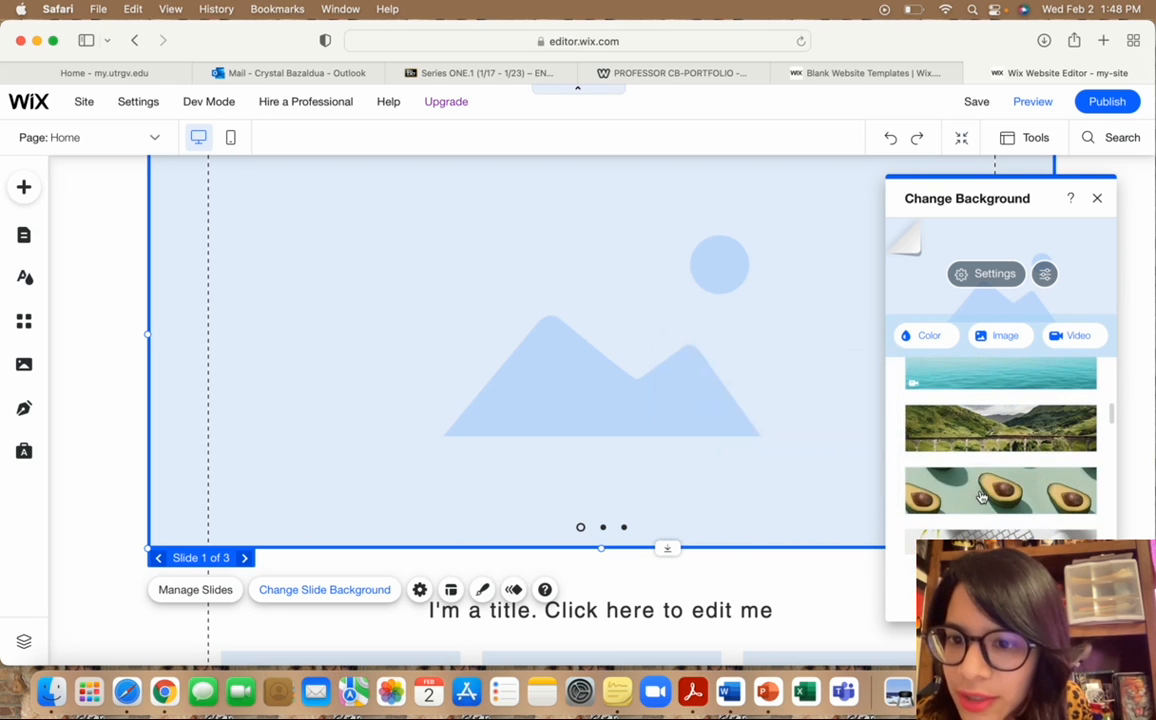
left_click(981, 497)
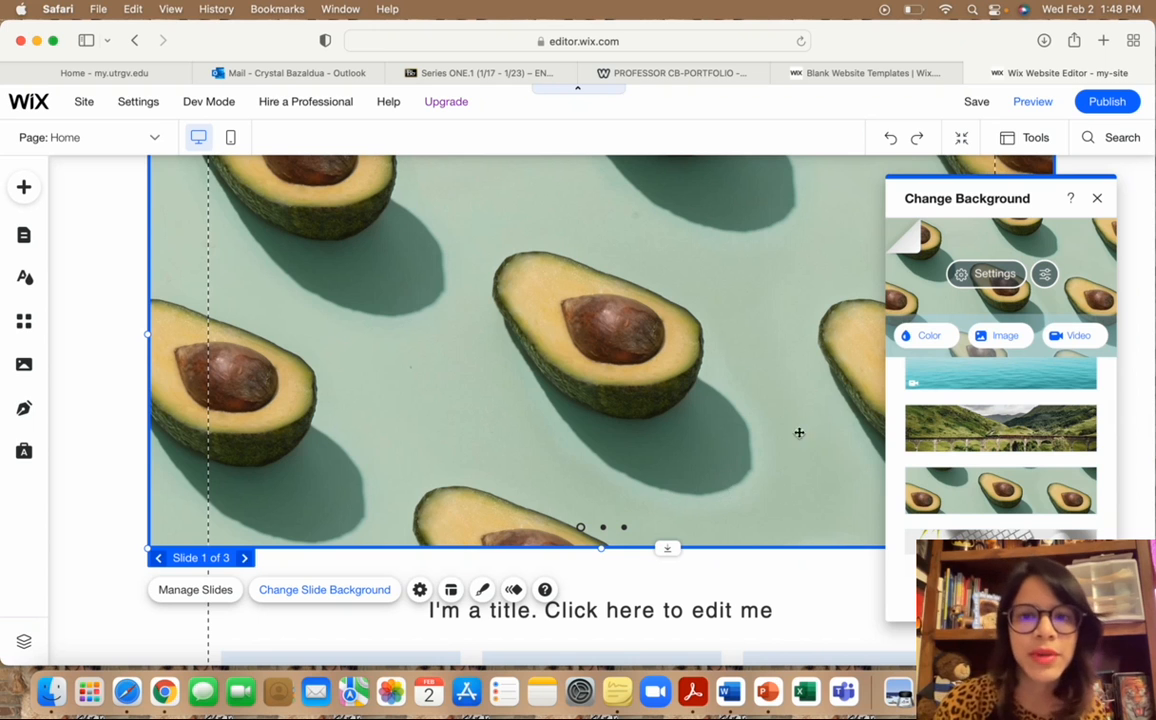
left_click(1097, 198)
scroll(1094, 302, "up", 4)
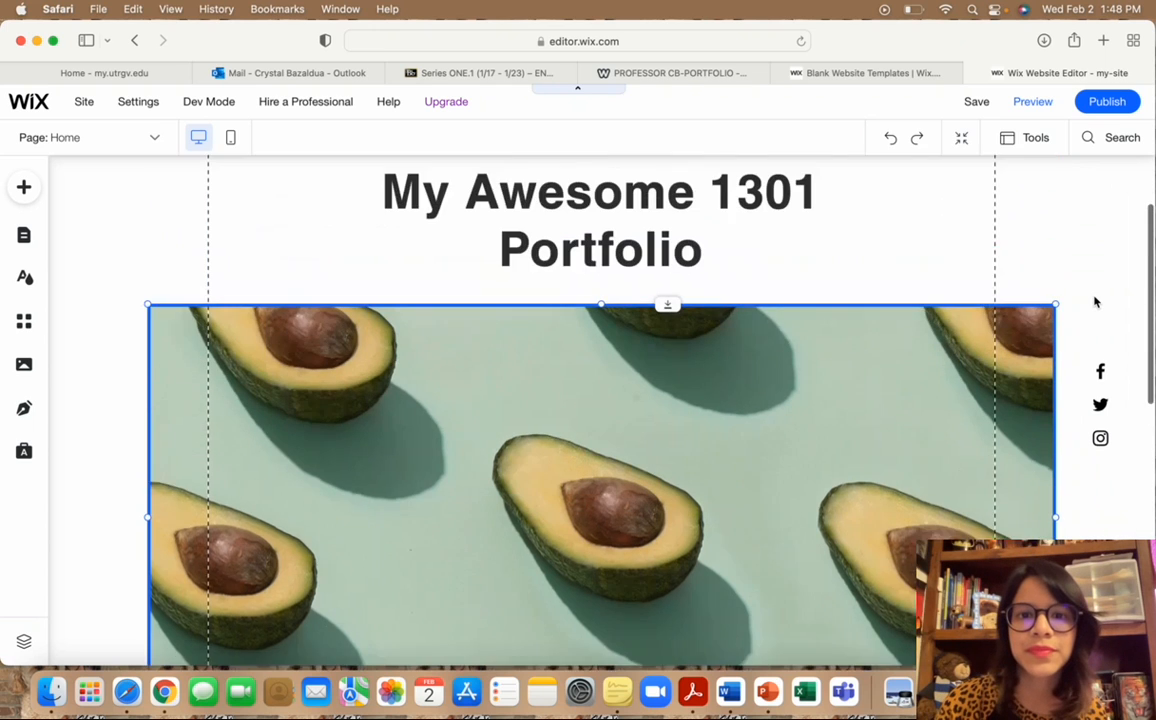
scroll(1094, 302, "down", 6)
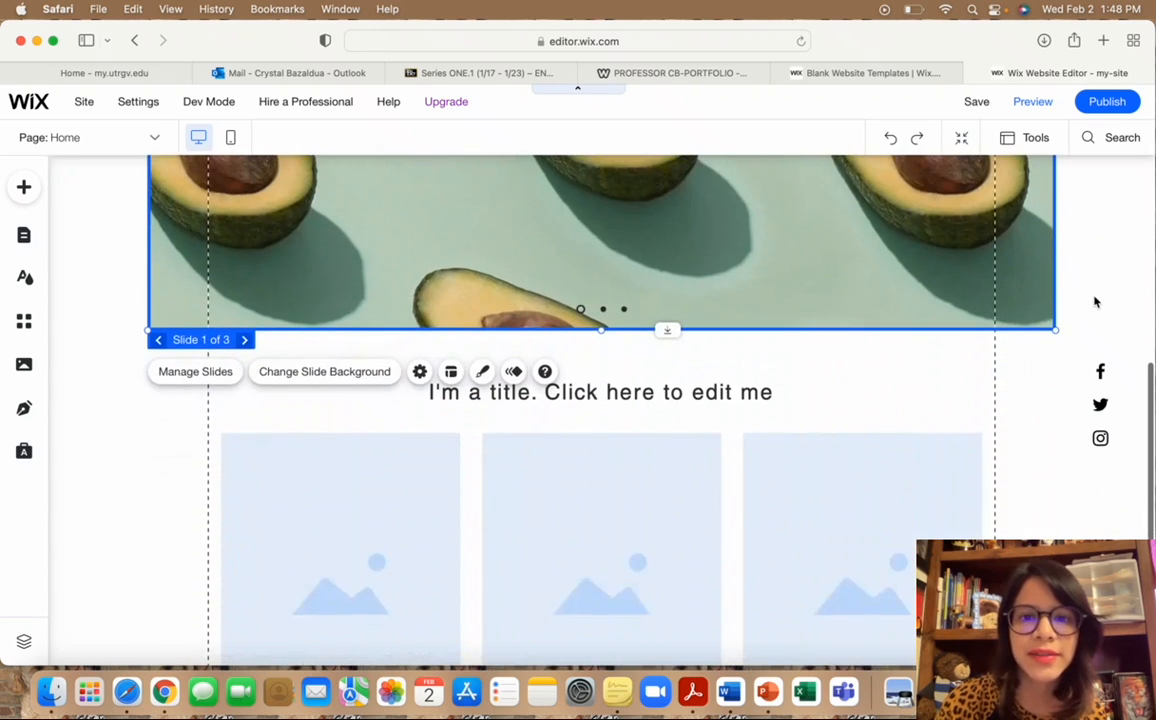
Delete the placeholder title under the avocado slideshow and place a Heading 1 text there.
left_click(769, 392)
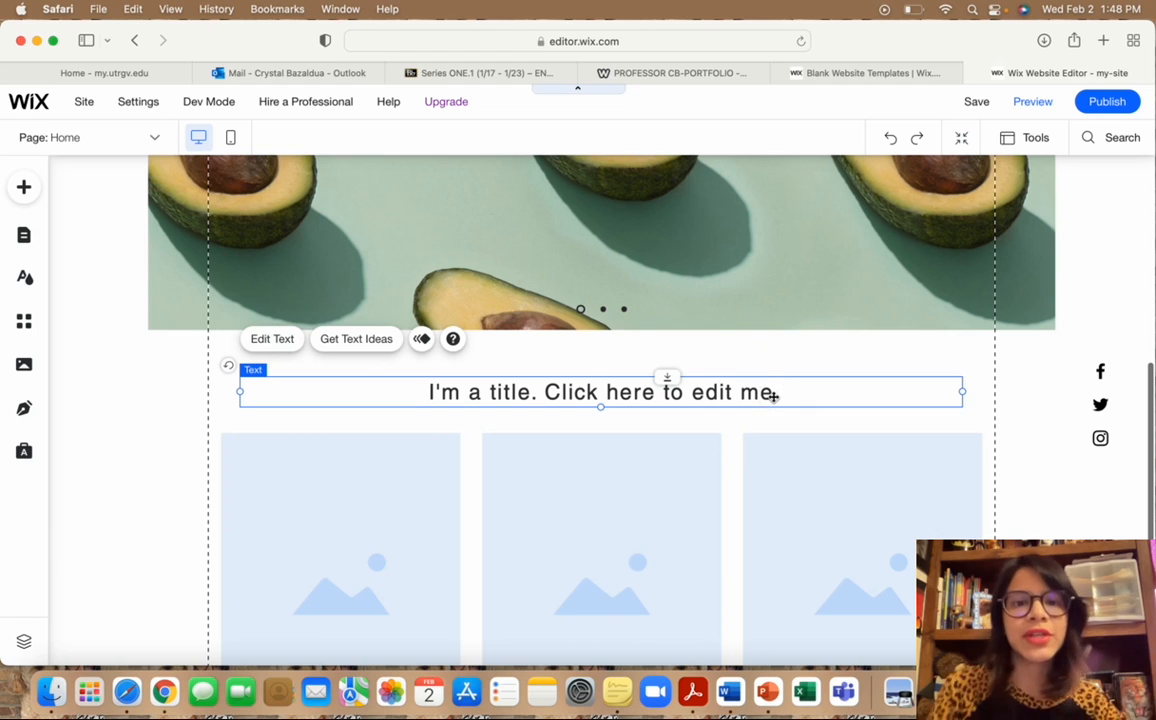
key("Delete")
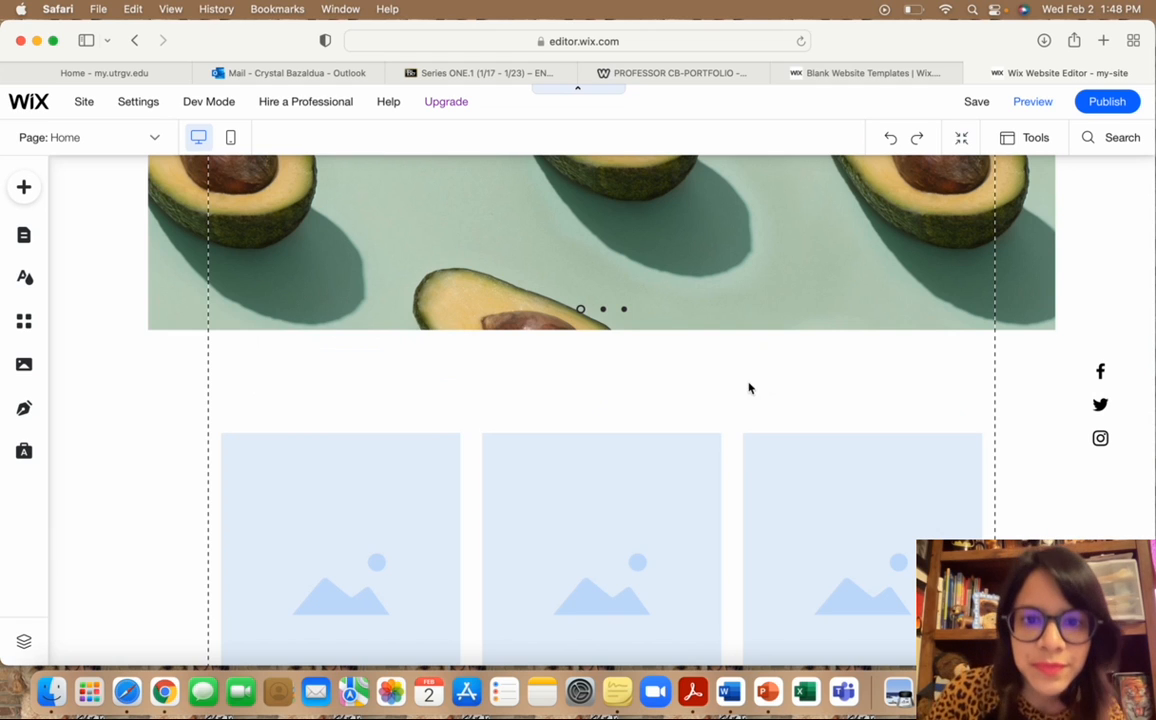
left_click(24, 196)
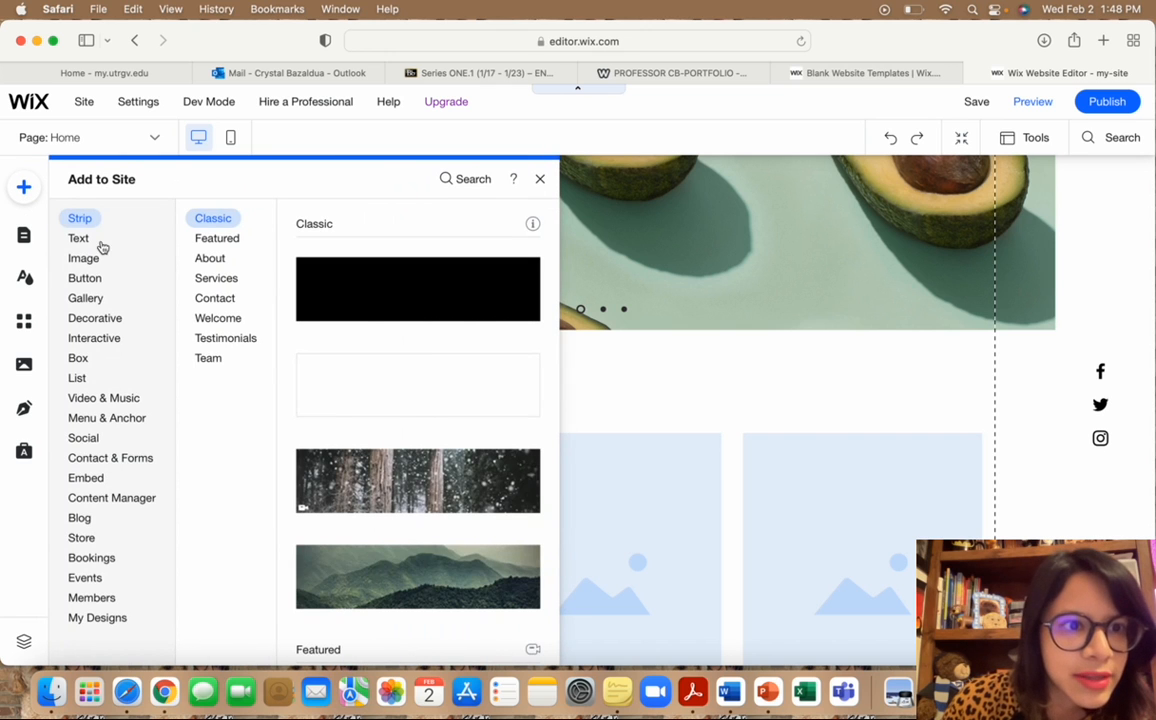
left_click(88, 239)
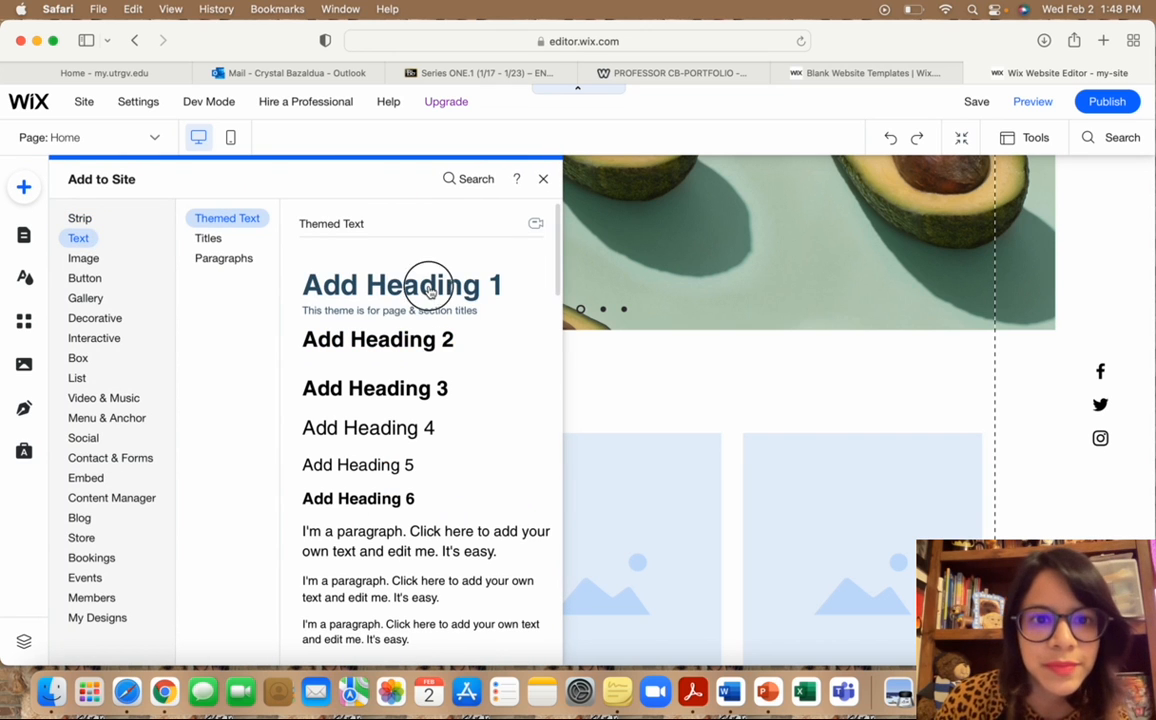
left_click_drag(426, 284, 703, 390)
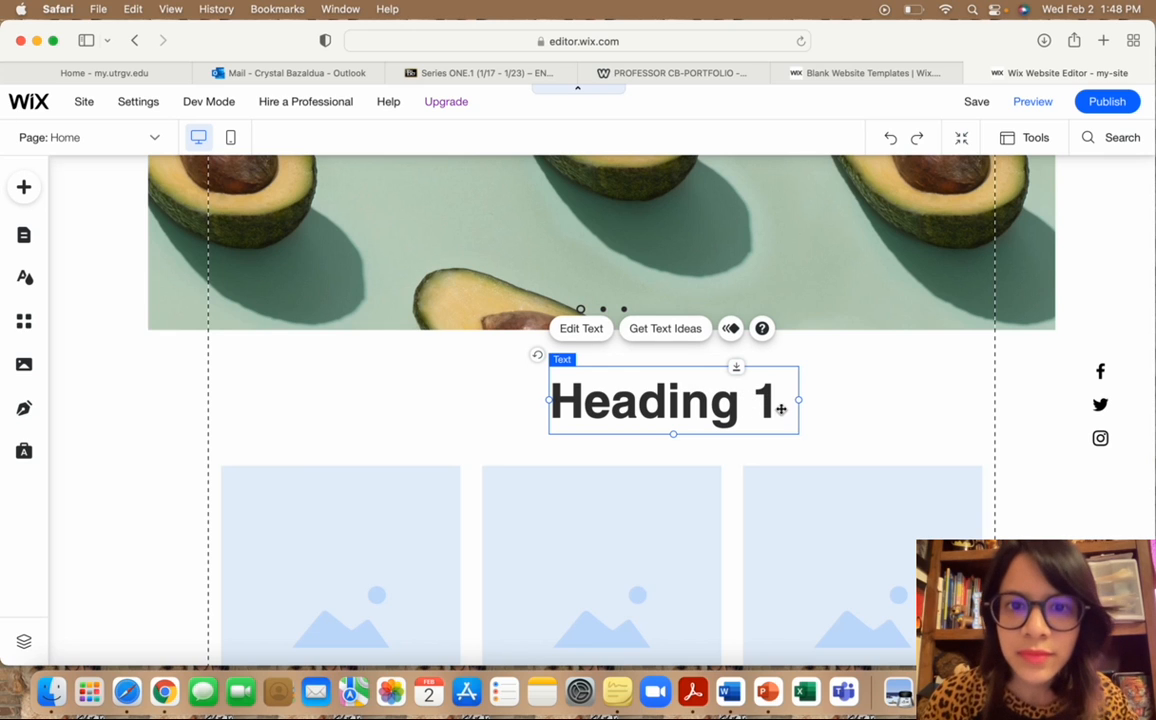
Retype the new heading as 'Mission Statement' and deselect it.
left_click(590, 329)
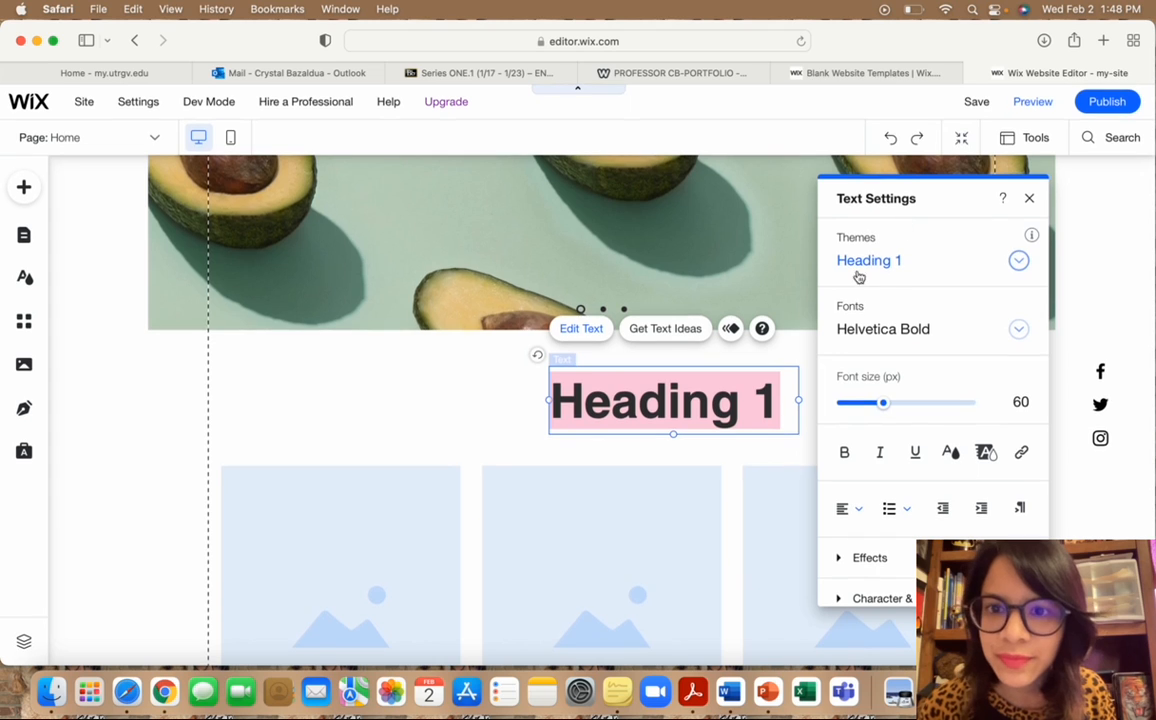
key("BackSpace")
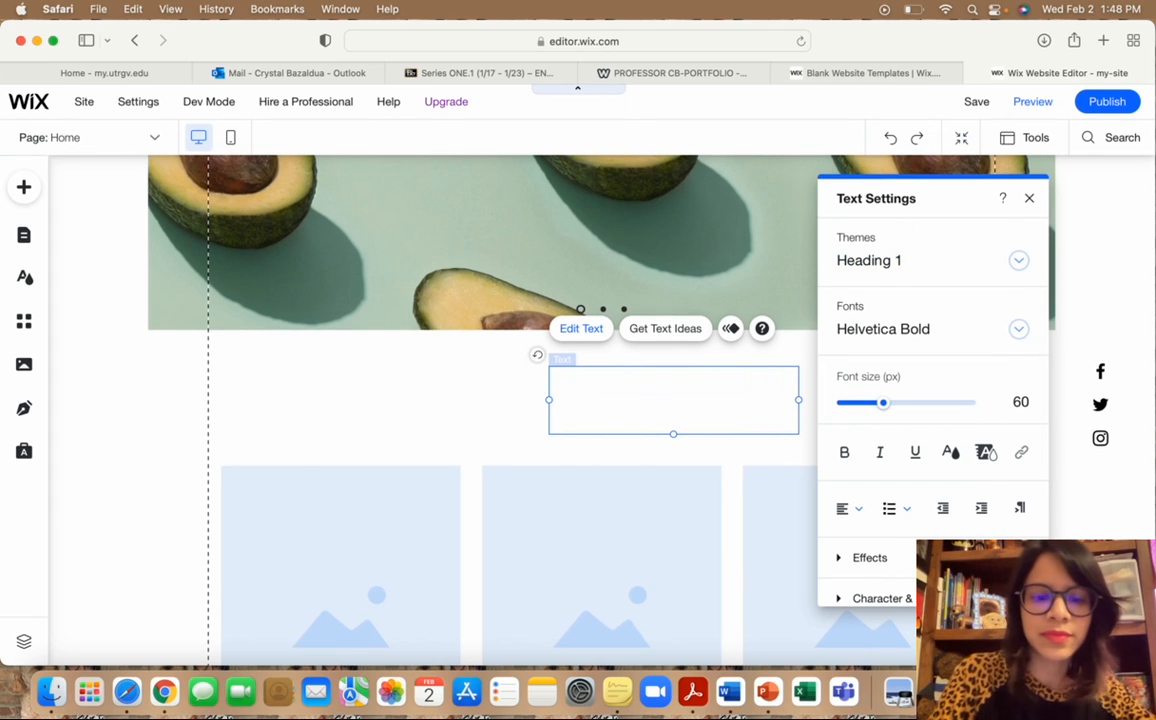
type("Missipn")
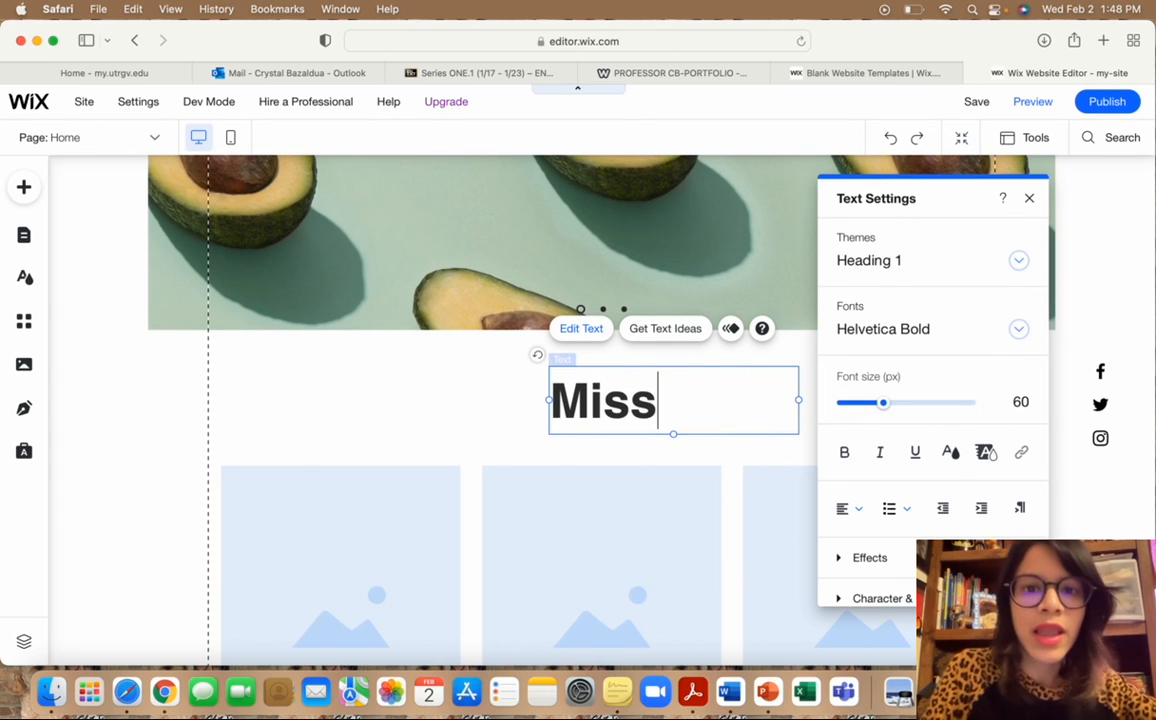
key("BackSpace")
key("BackSpace")
type("on W")
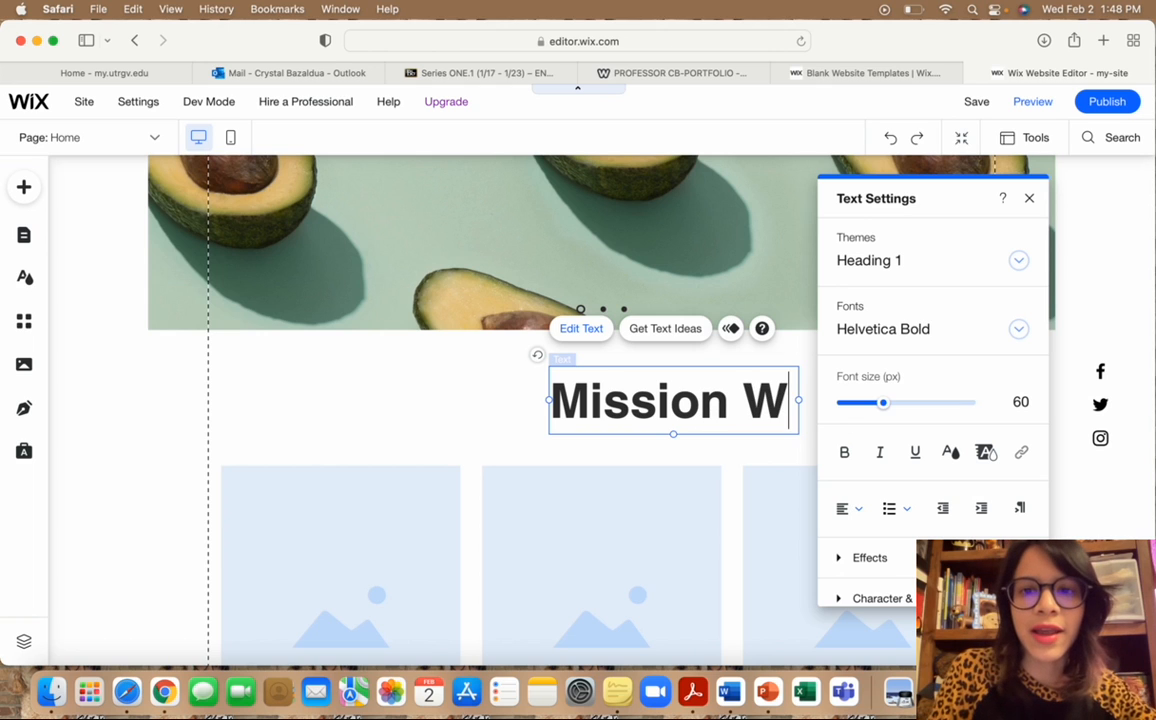
key("BackSpace")
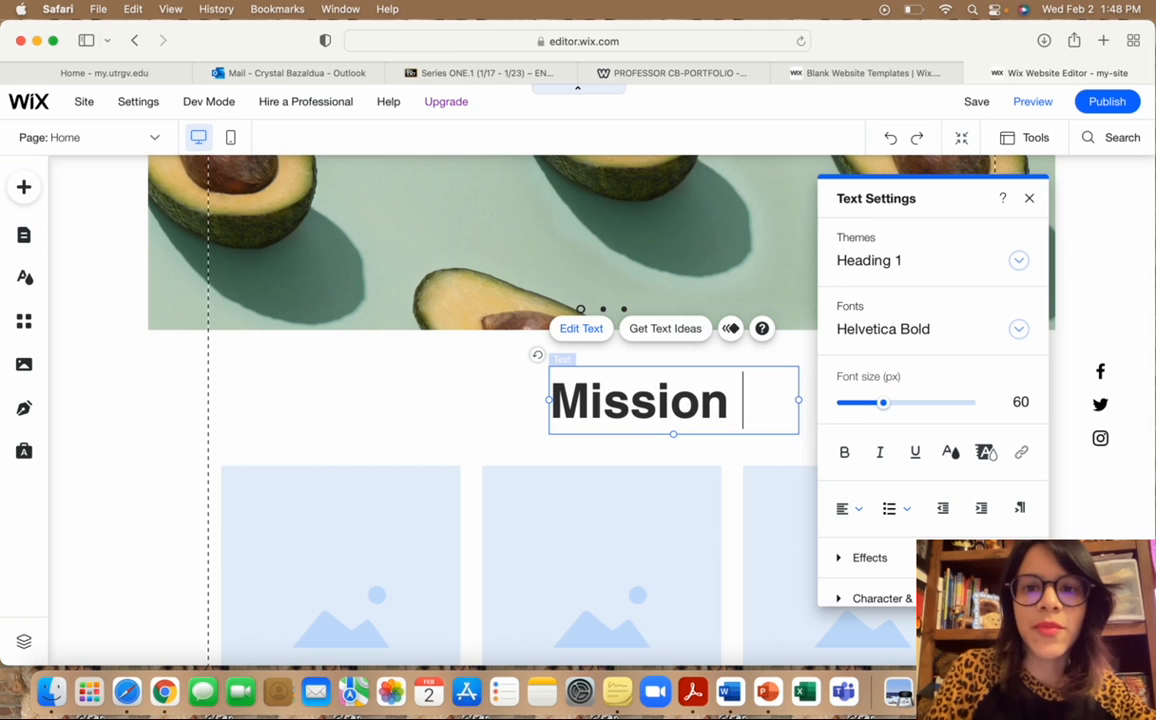
type("Ma")
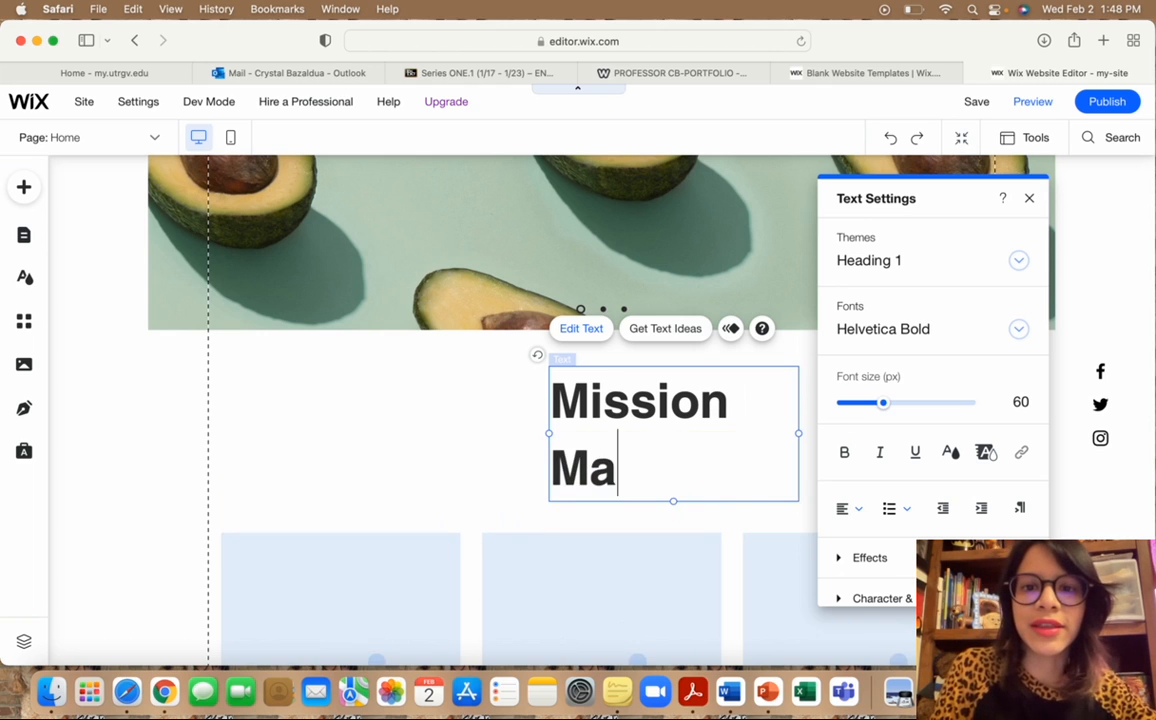
key("BackSpace")
key("BackSpace")
type("St")
key("BackSpace")
key("BackSpace")
type("Statement")
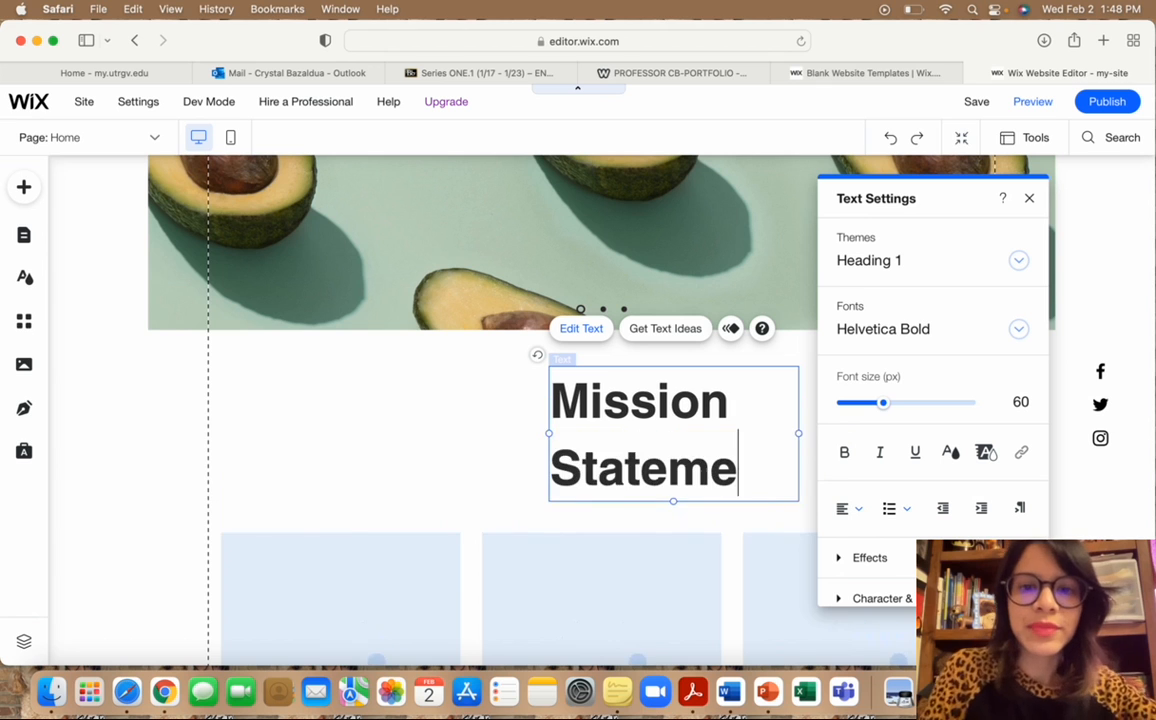
left_click(1029, 198)
left_click(424, 432)
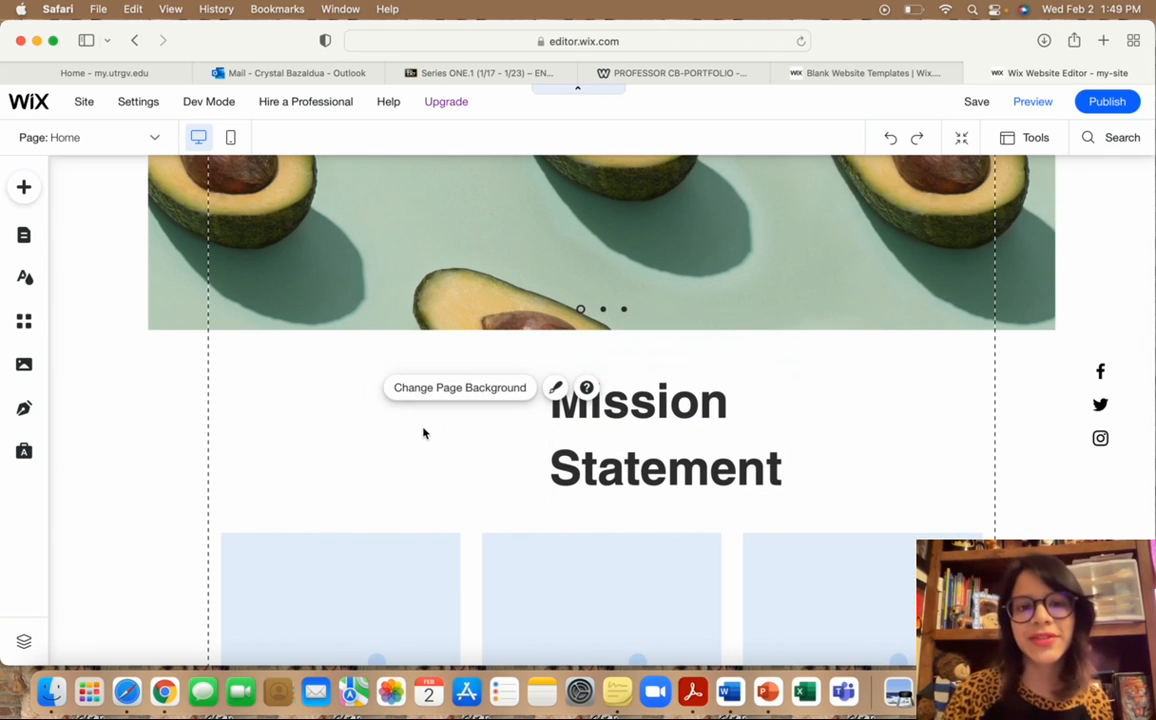
scroll(424, 432, "down", 2)
scroll(424, 432, "up", 10)
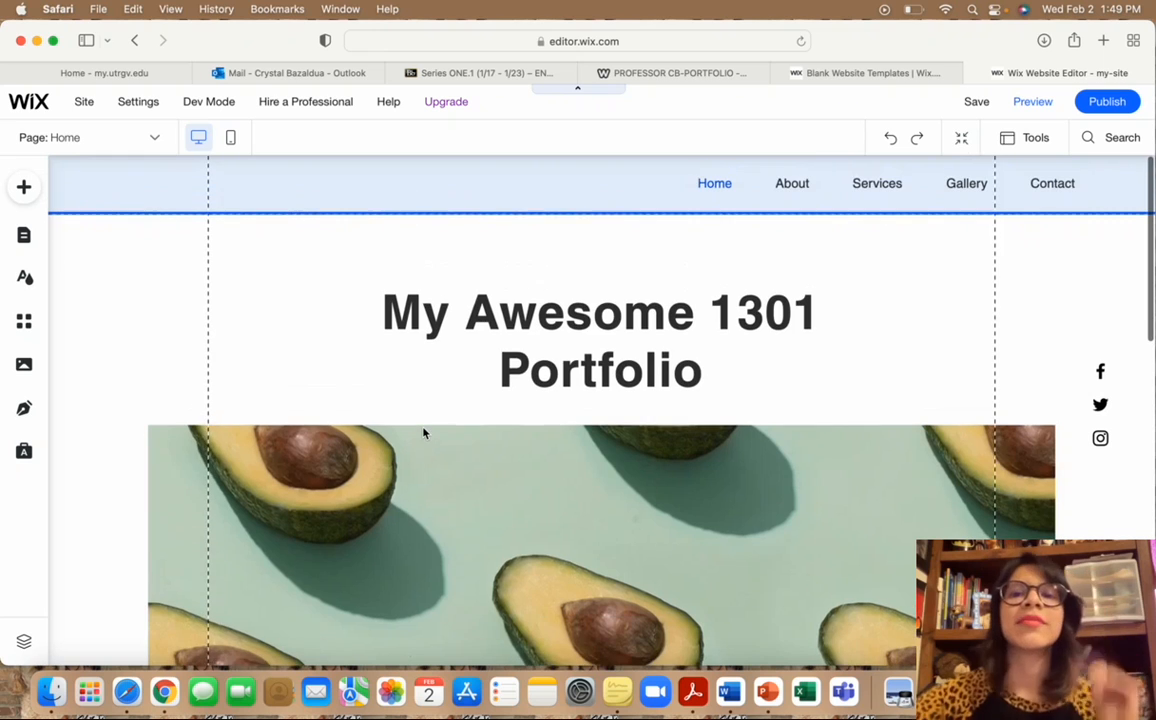
left_click(25, 186)
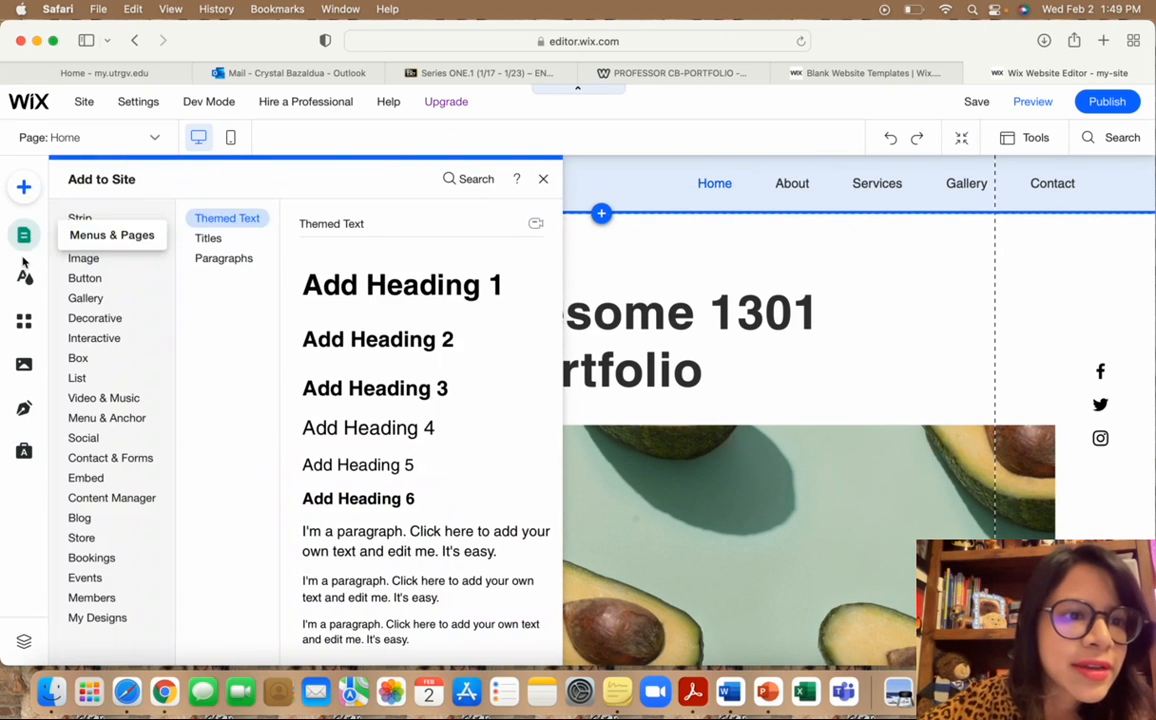
left_click(95, 318)
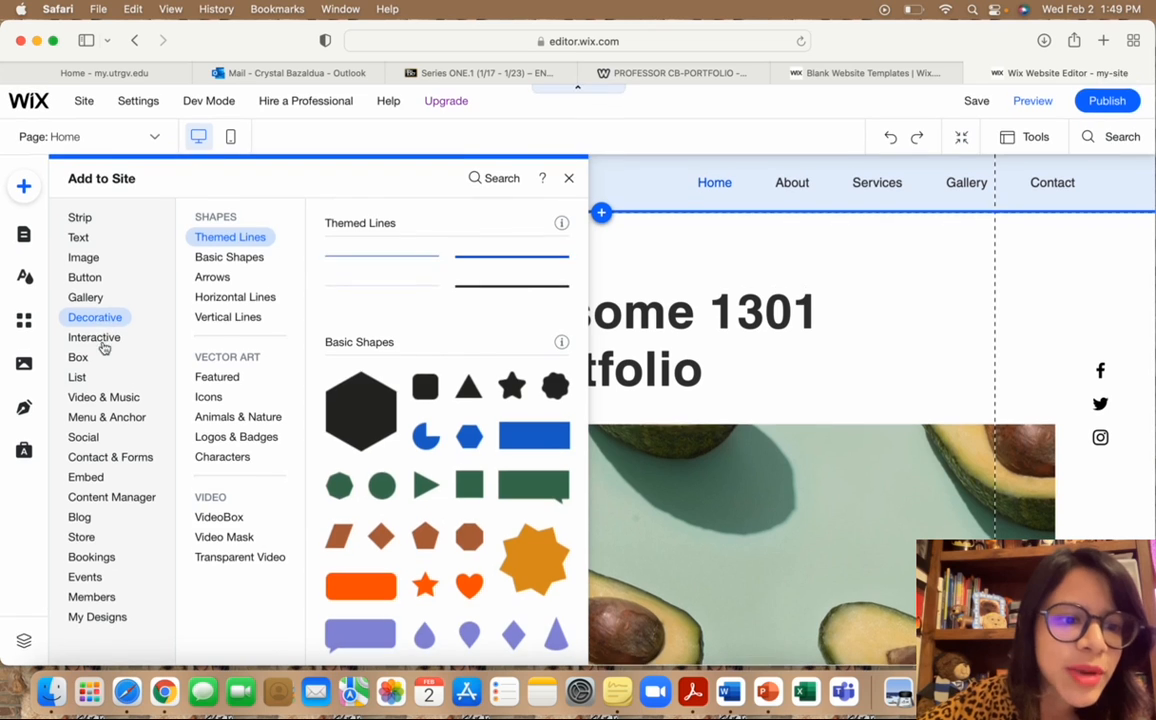
left_click(85, 477)
left_click(581, 180)
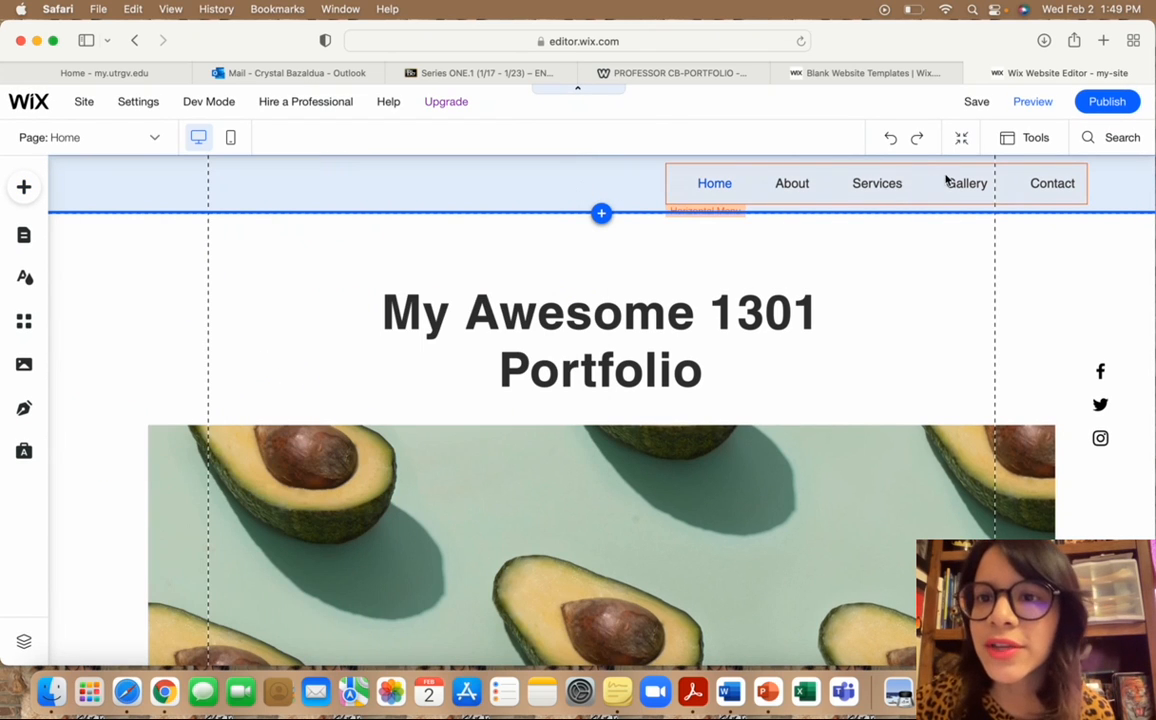
left_click(883, 183)
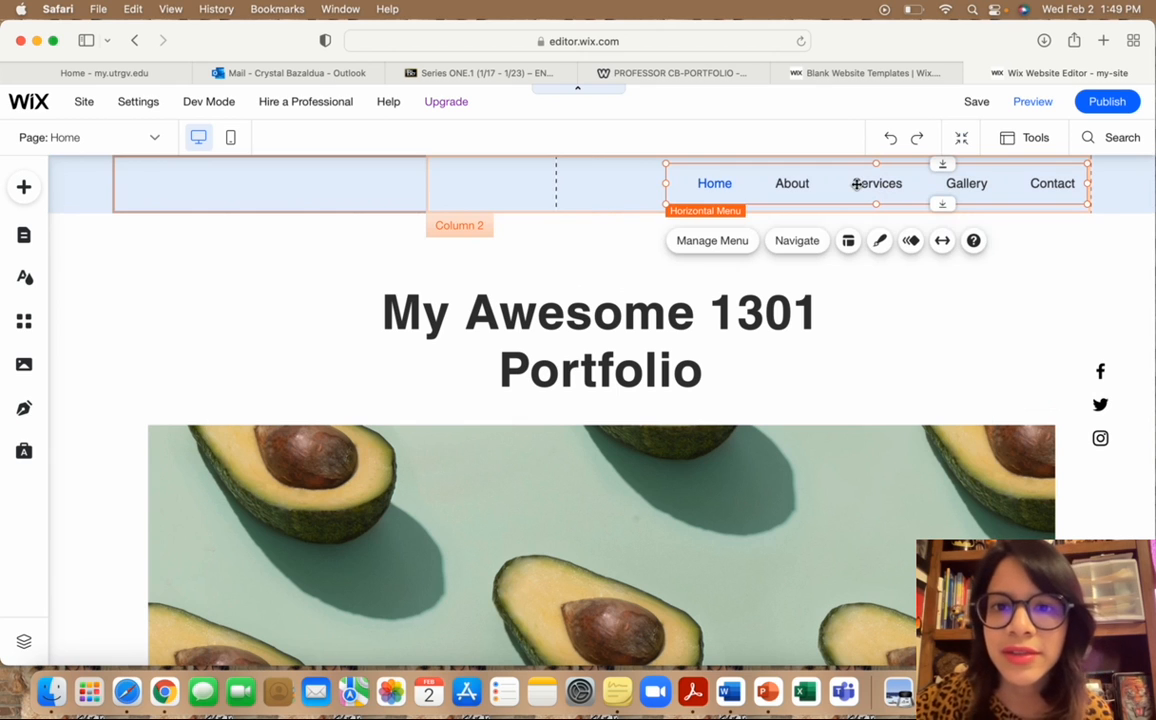
Switch to the Services page and open Manage Pages to list the site's pages.
left_click(154, 140)
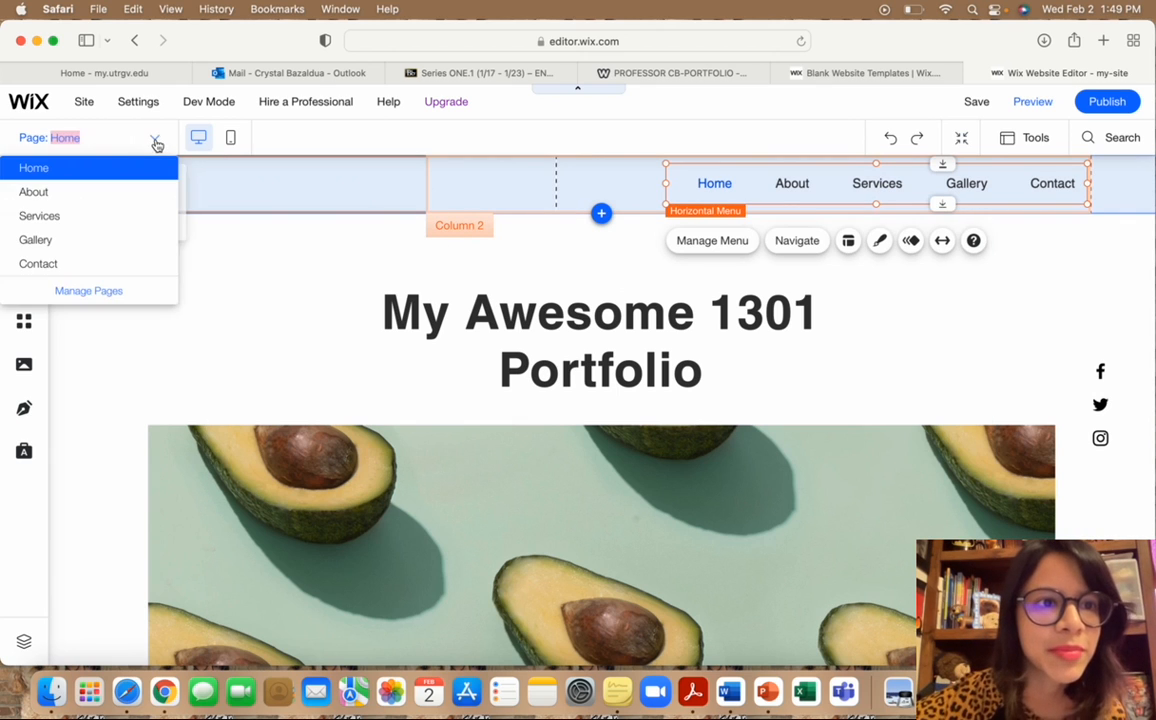
left_click(50, 216)
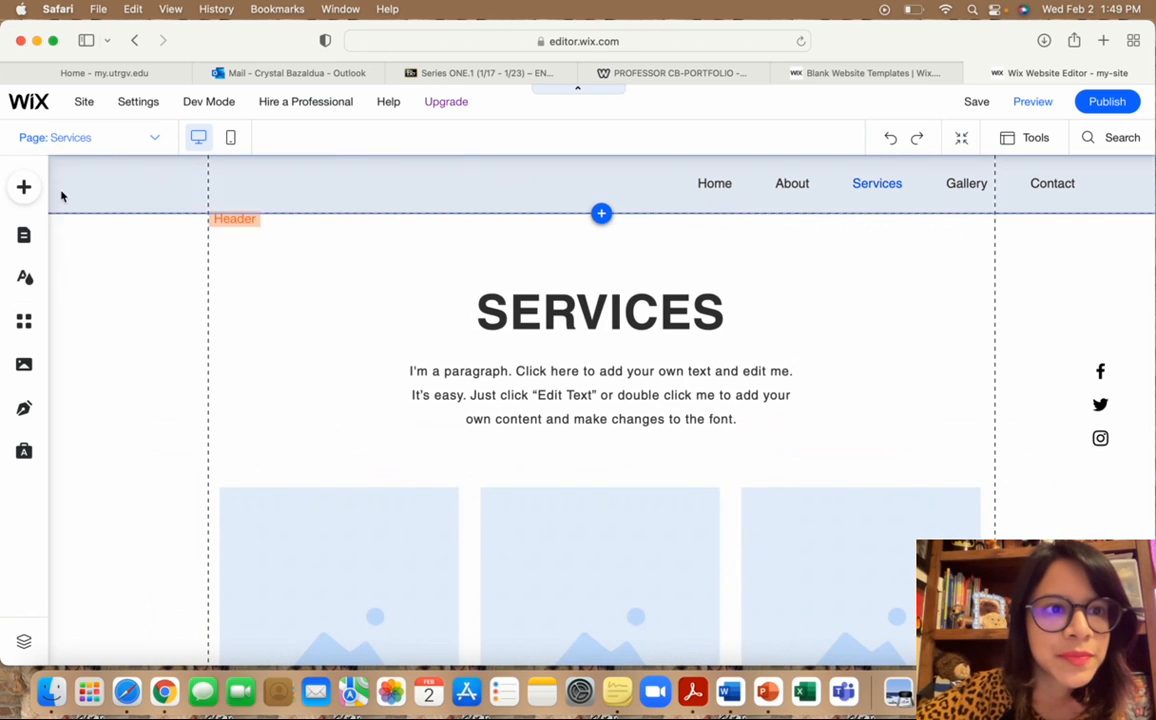
left_click(151, 140)
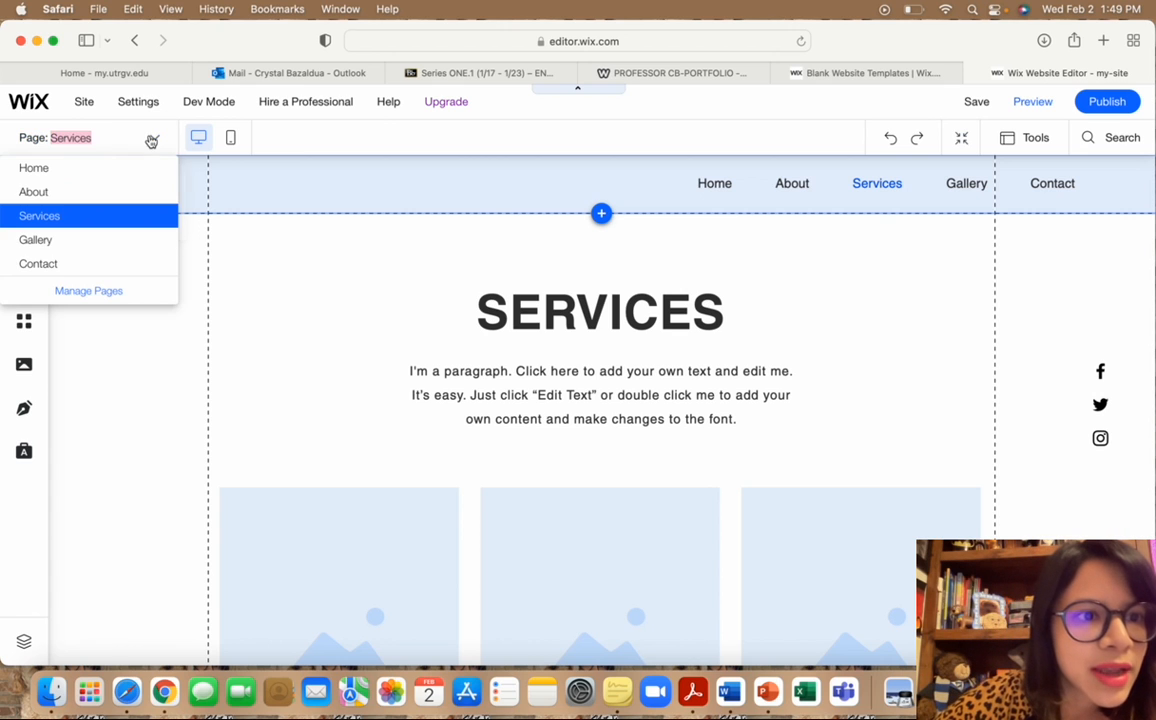
left_click(104, 292)
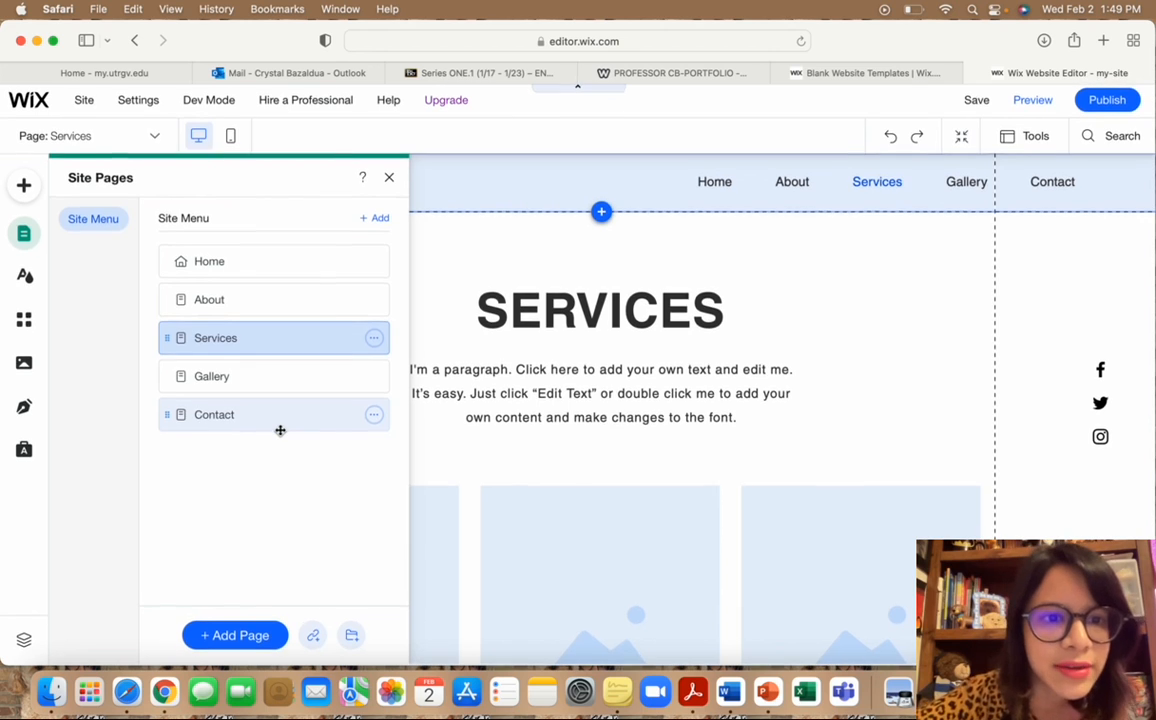
Delete the Services, Gallery and Contact pages, then go to the About page.
left_click(374, 341)
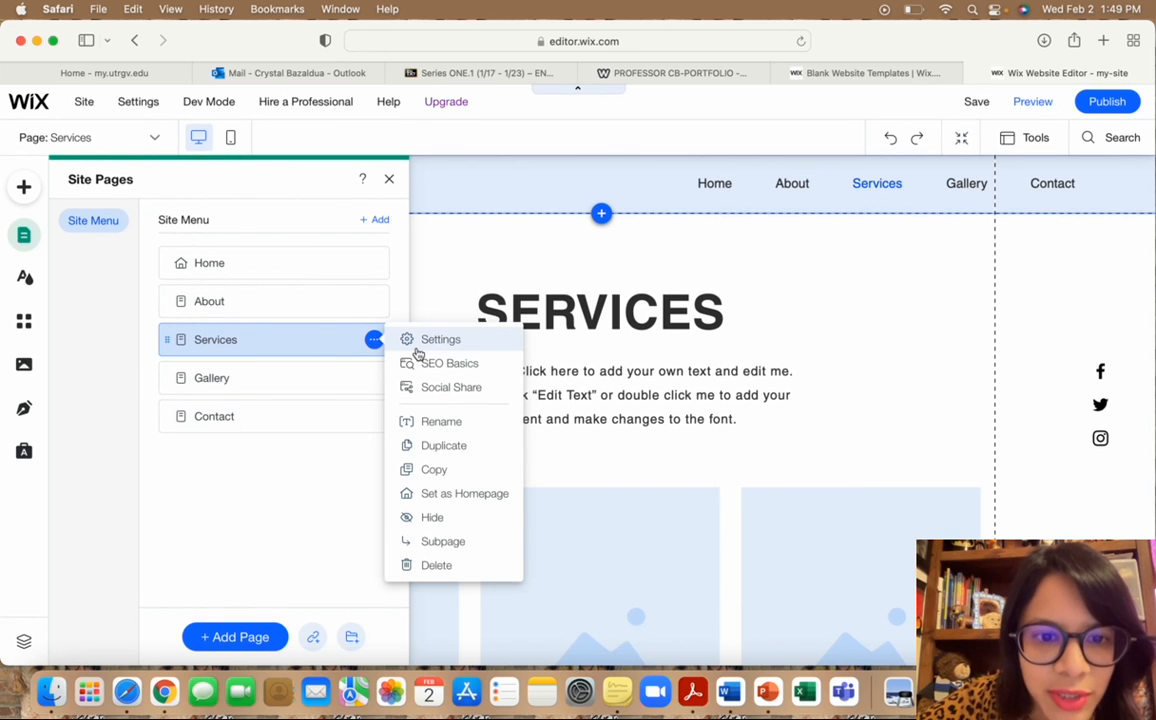
left_click(425, 568)
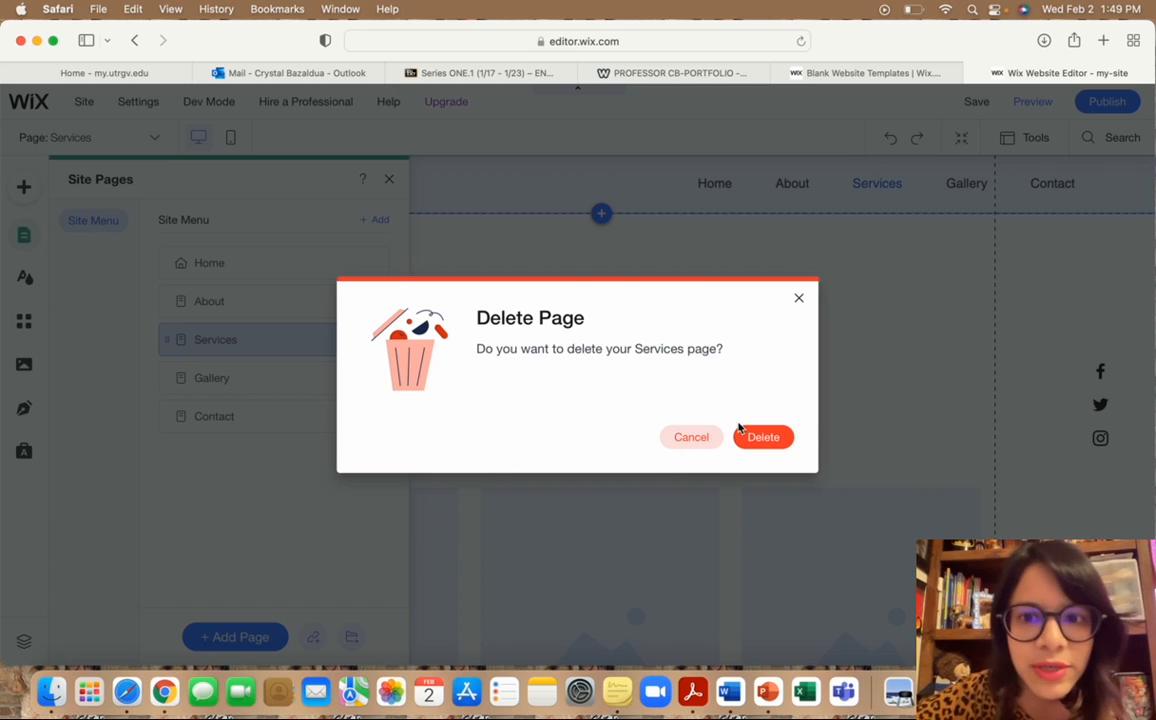
left_click(763, 437)
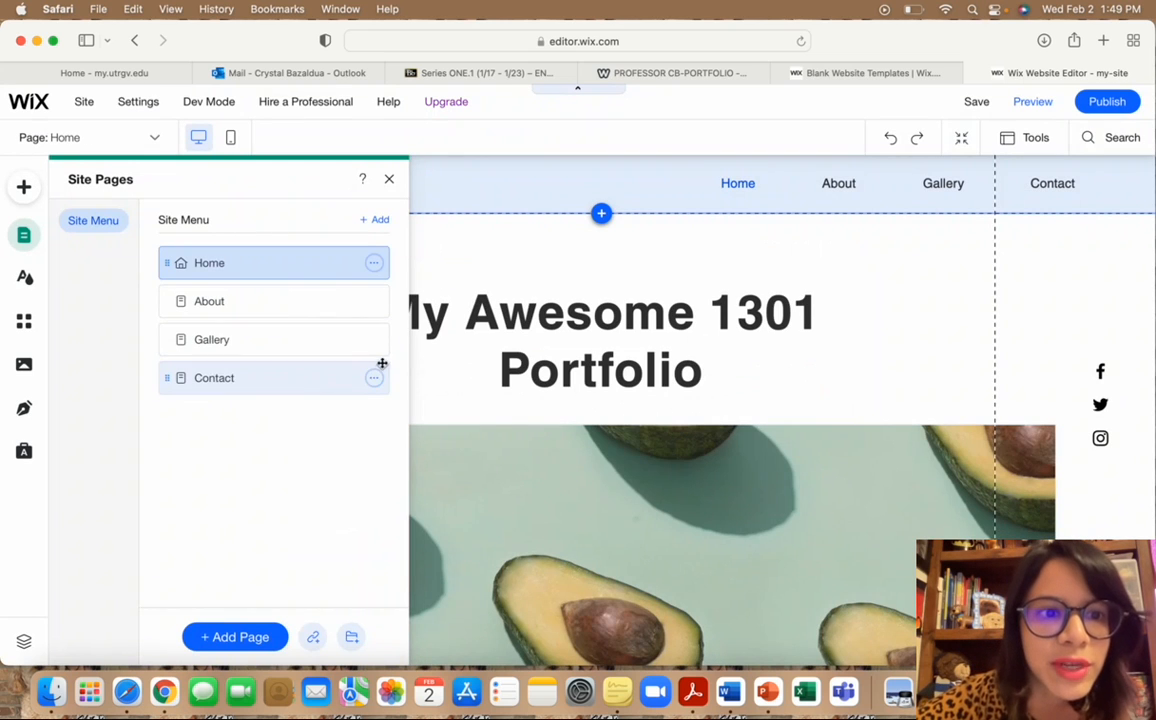
left_click(374, 342)
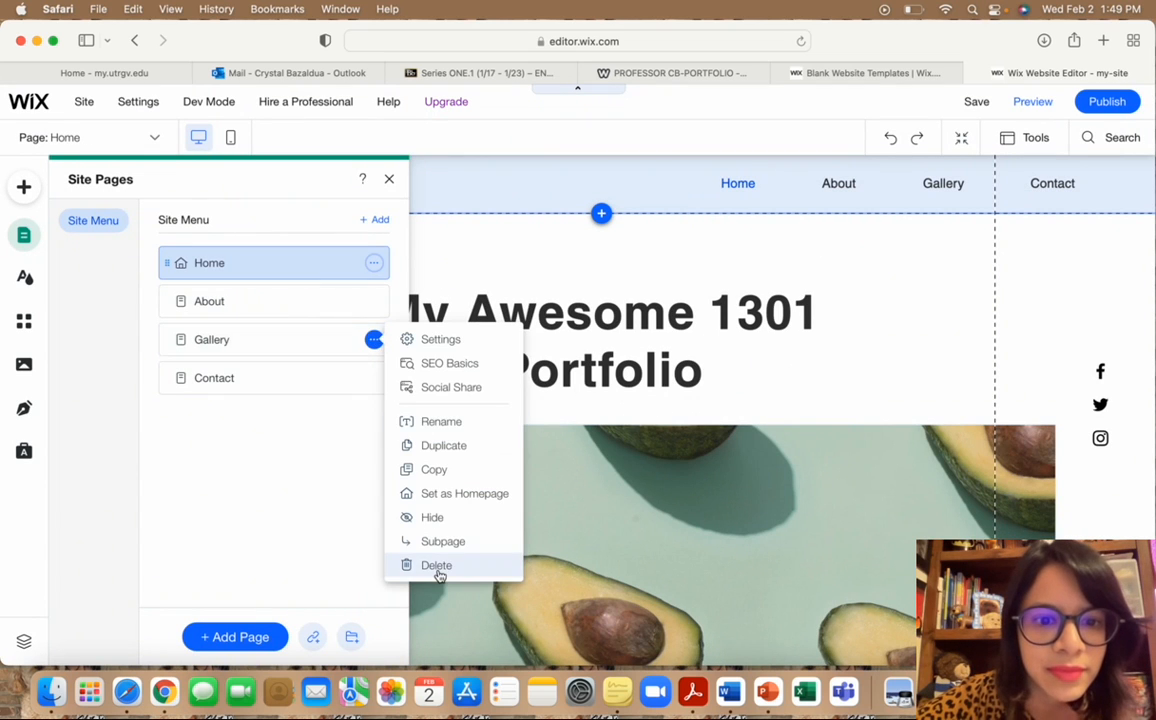
left_click(436, 567)
left_click(763, 437)
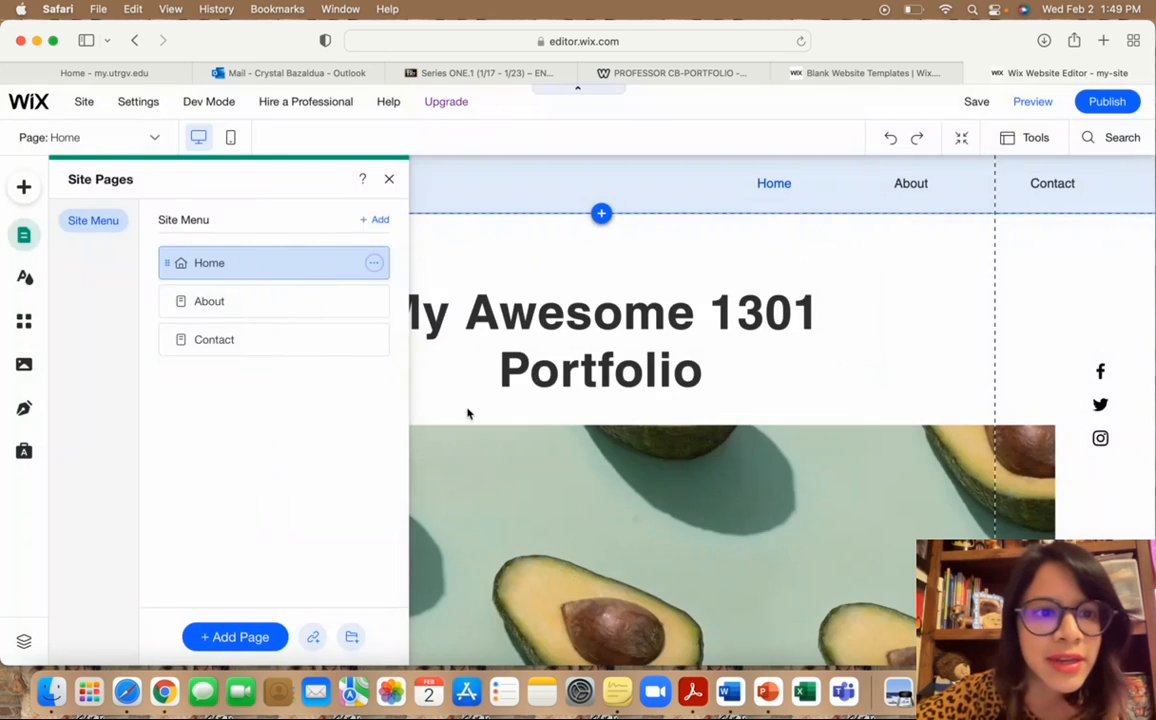
left_click(374, 342)
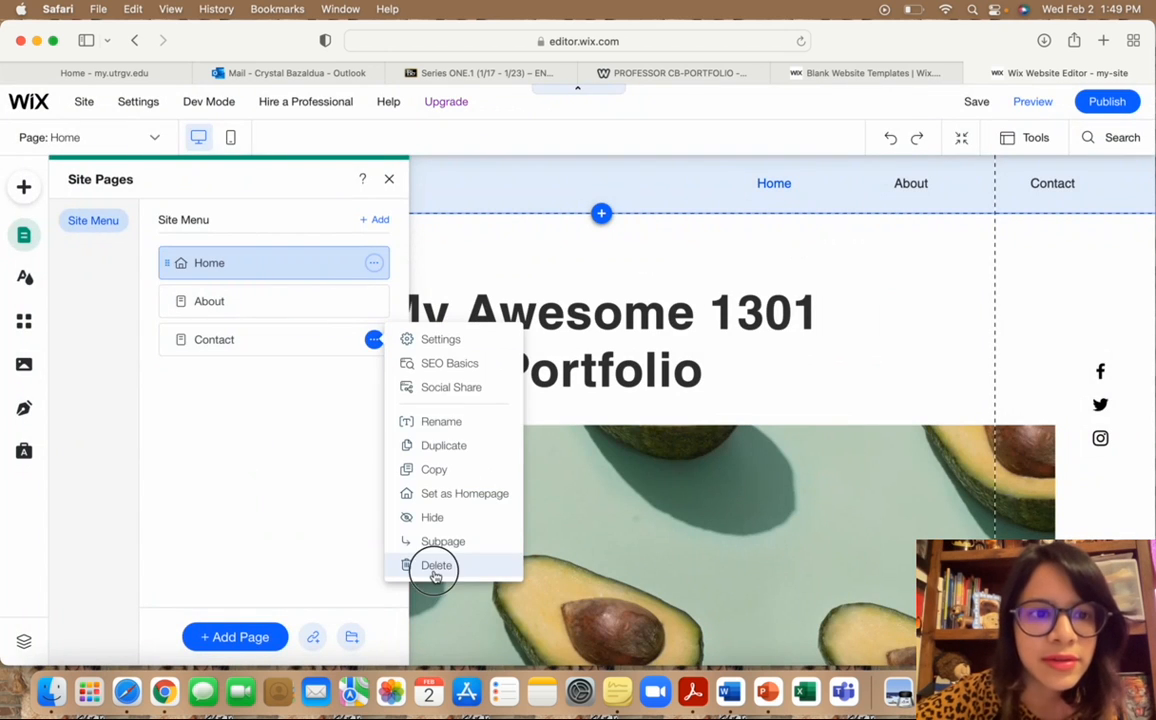
left_click(430, 566)
left_click(763, 437)
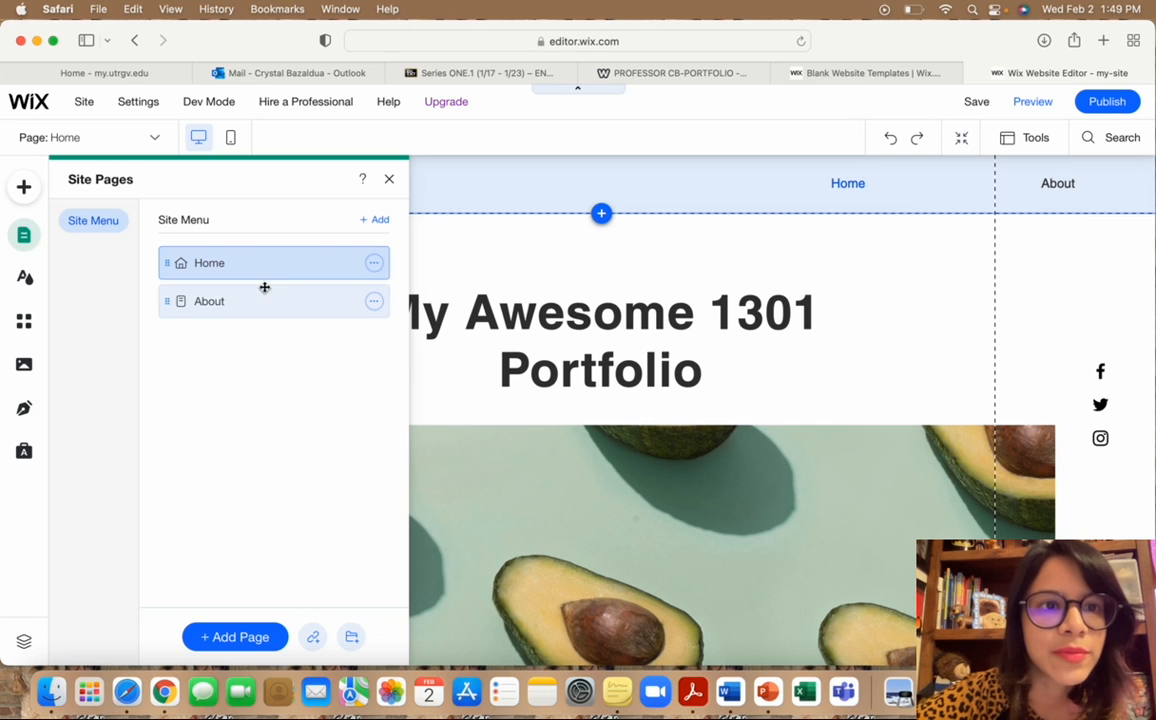
left_click(220, 300)
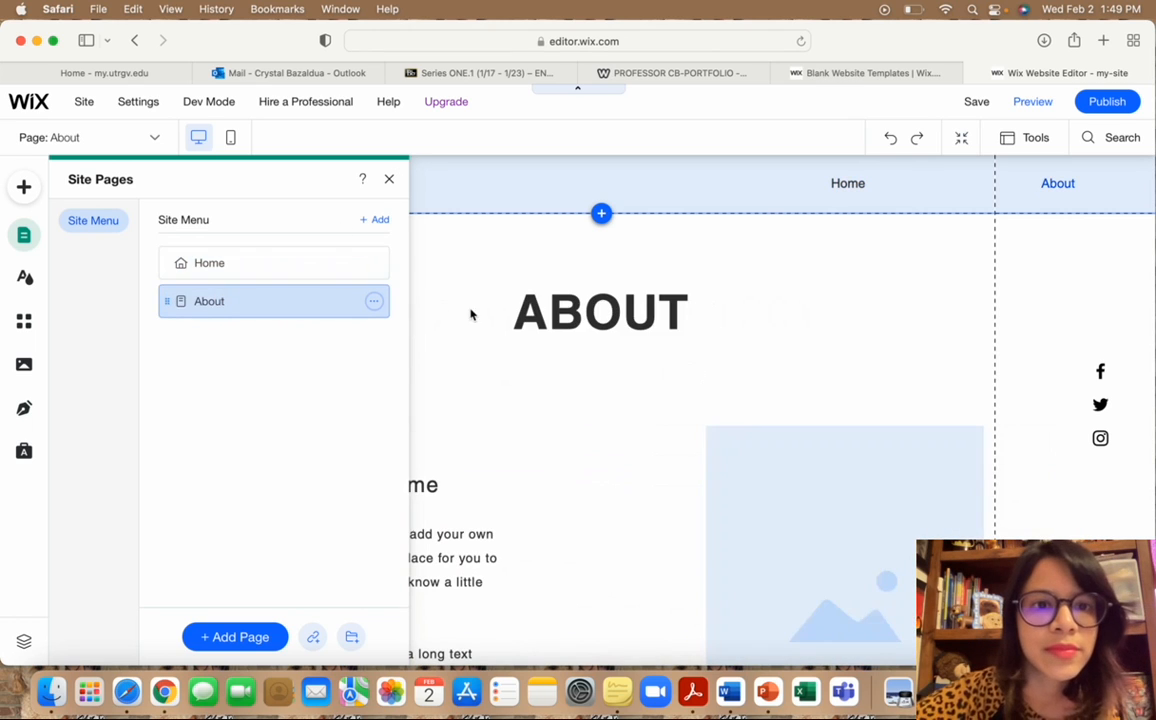
Append ' Me' to the About page's ABOUT heading so it reads 'ABOUT Me'.
left_click(389, 179)
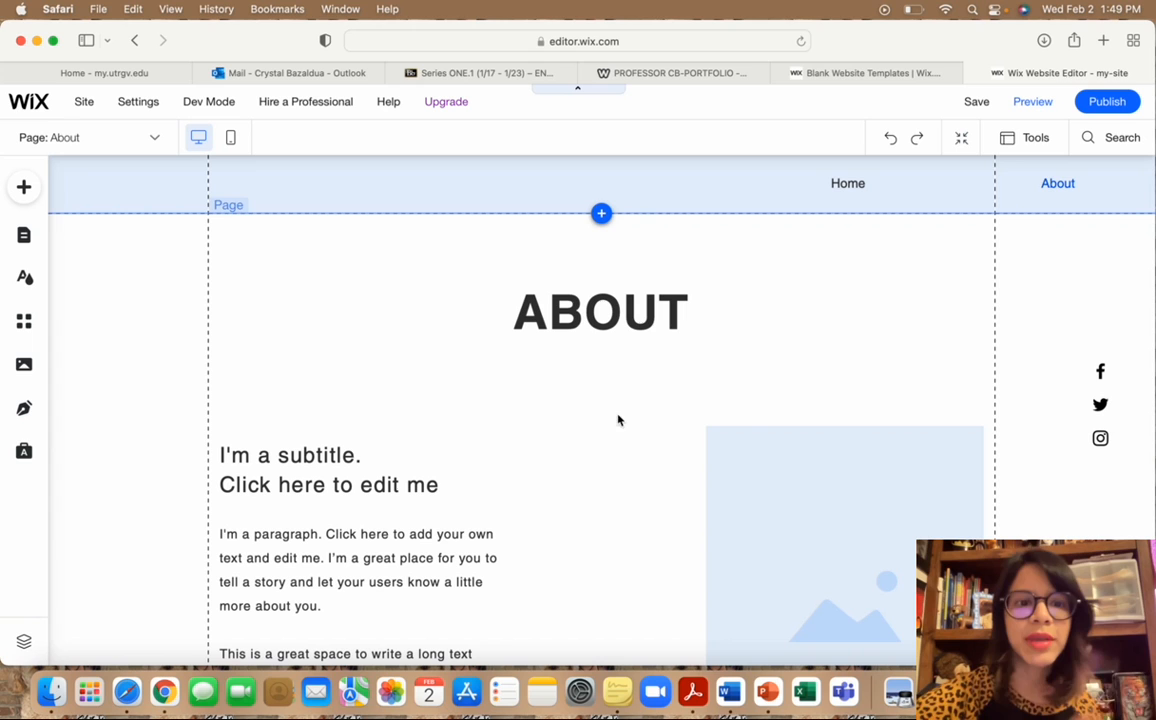
left_click(680, 316)
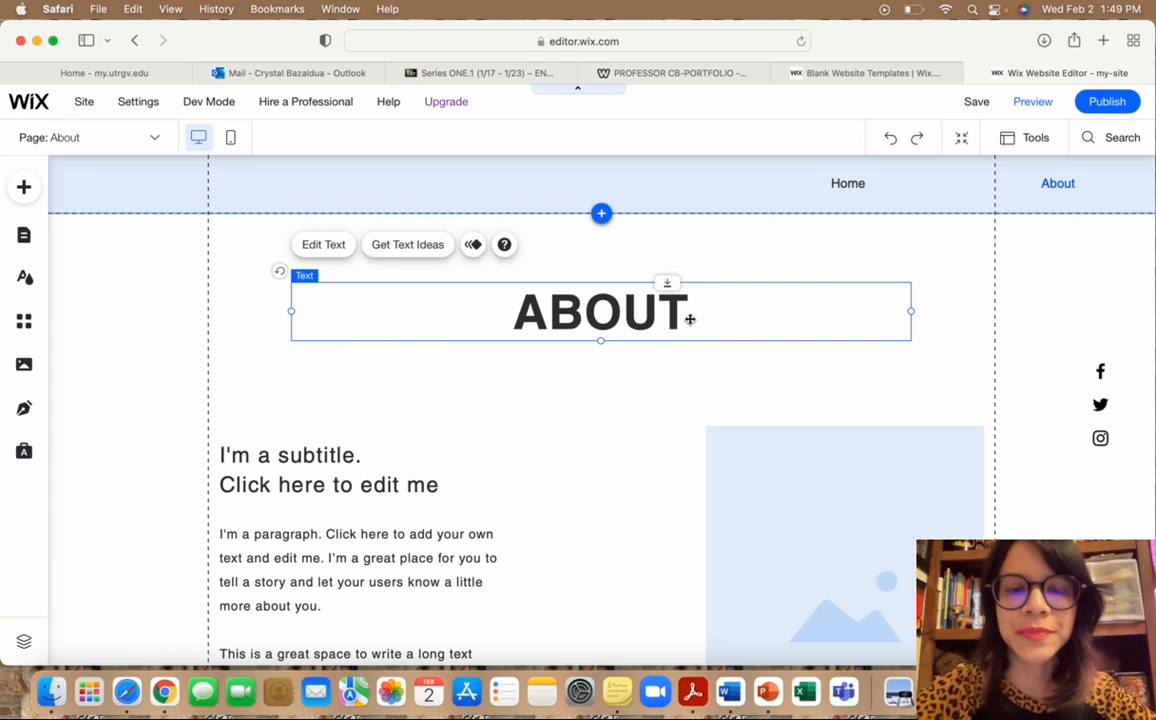
scroll(650, 316, "down", 1)
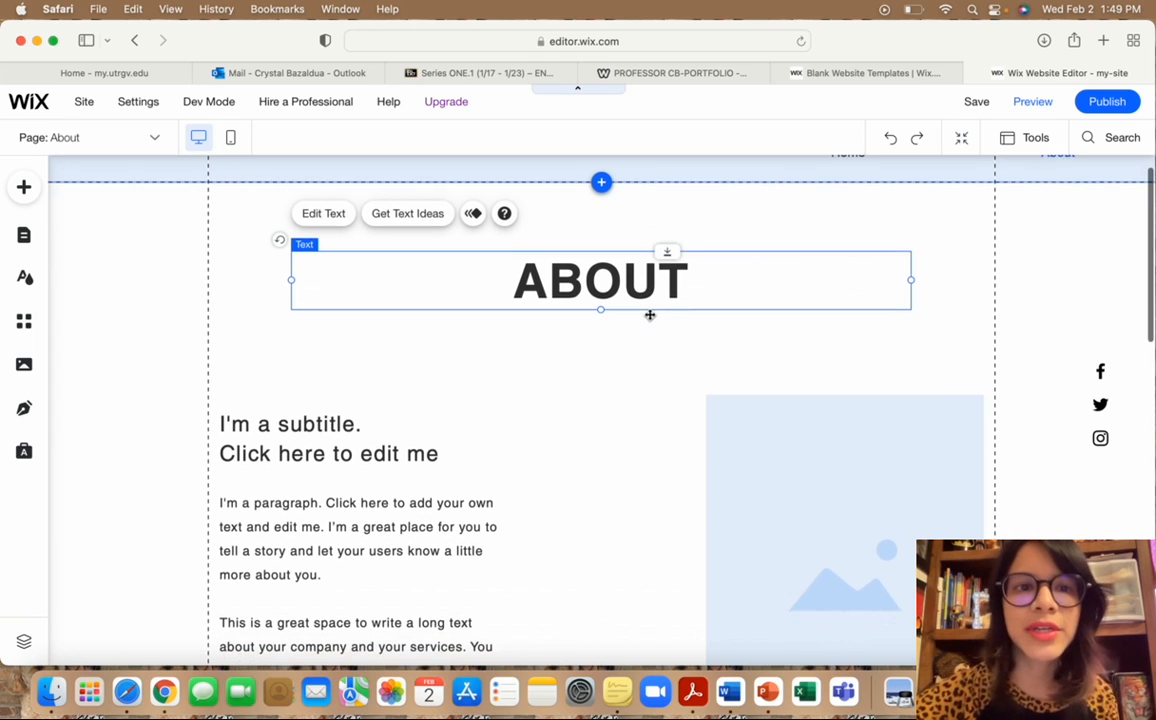
left_click(333, 215)
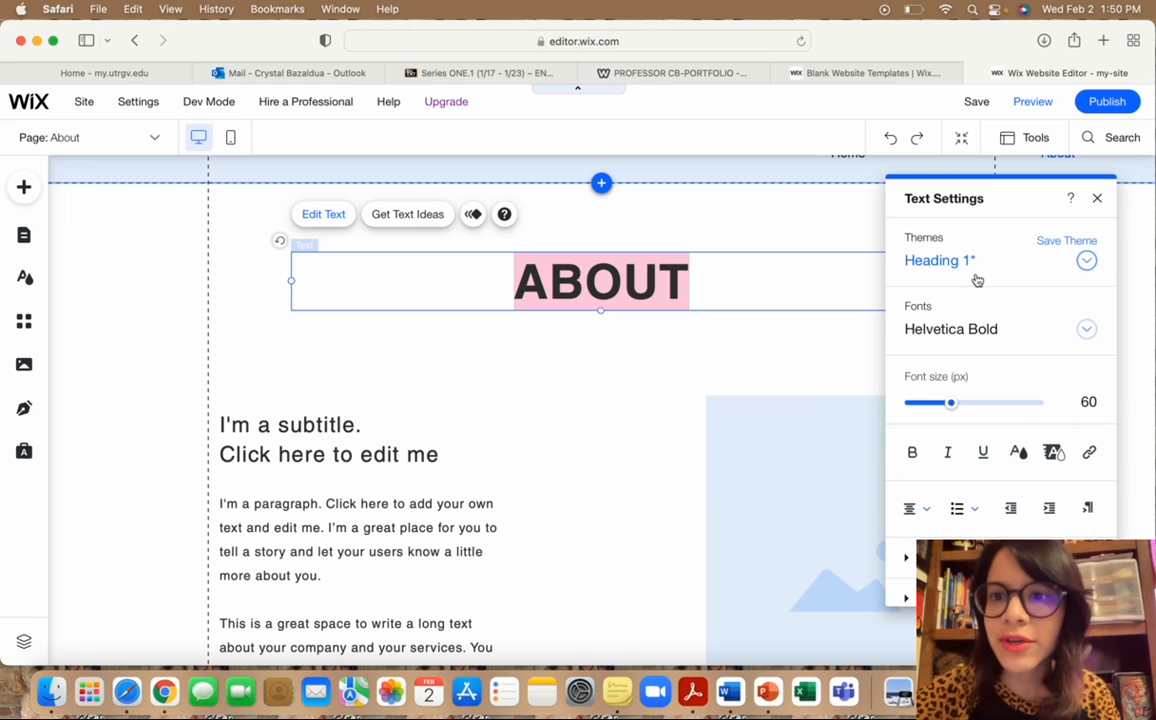
left_click(722, 280)
type("Me")
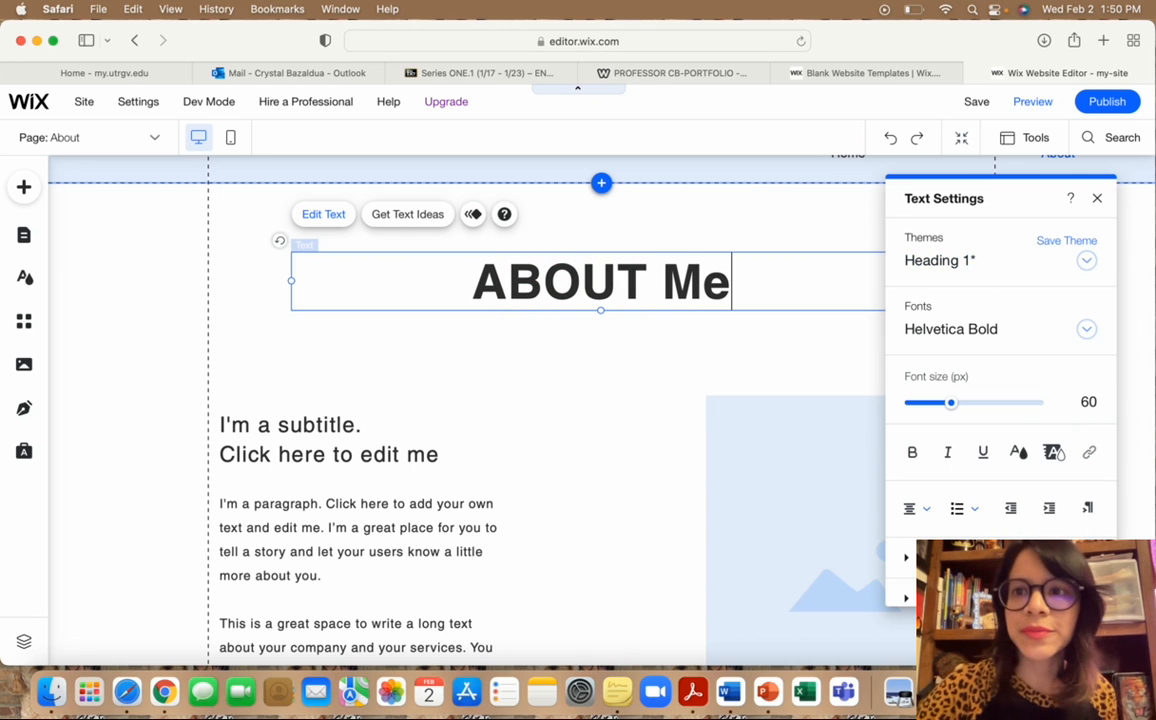
left_click(1097, 198)
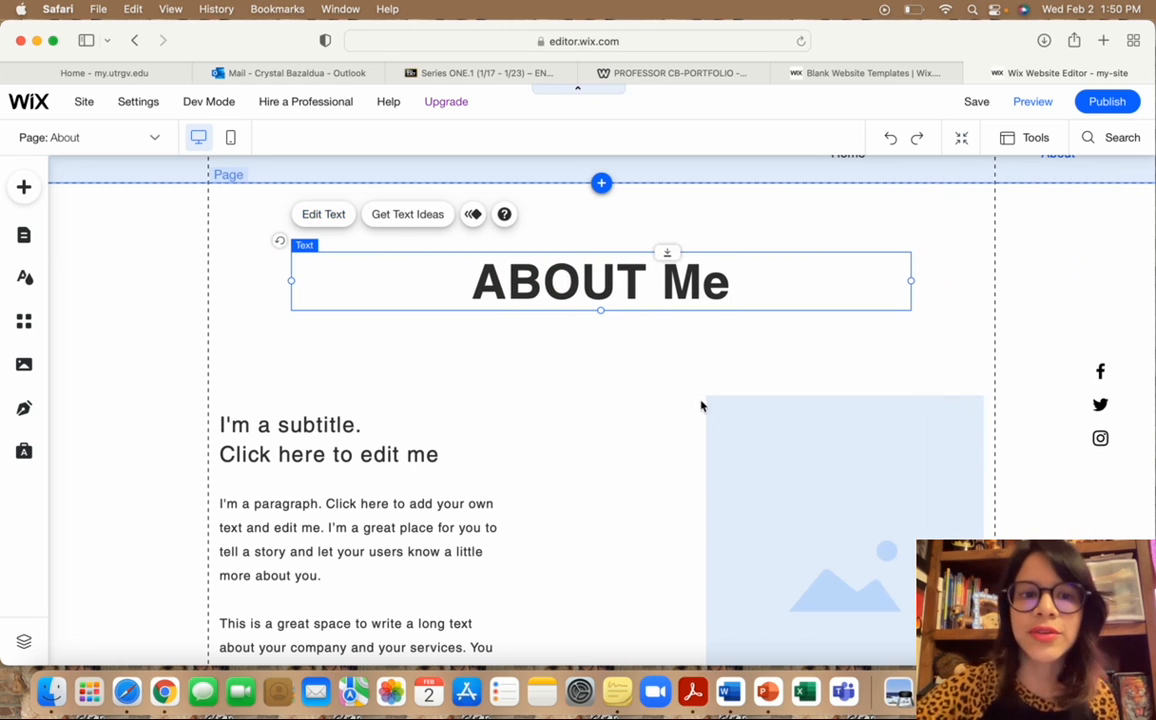
scroll(608, 436, "down", 3)
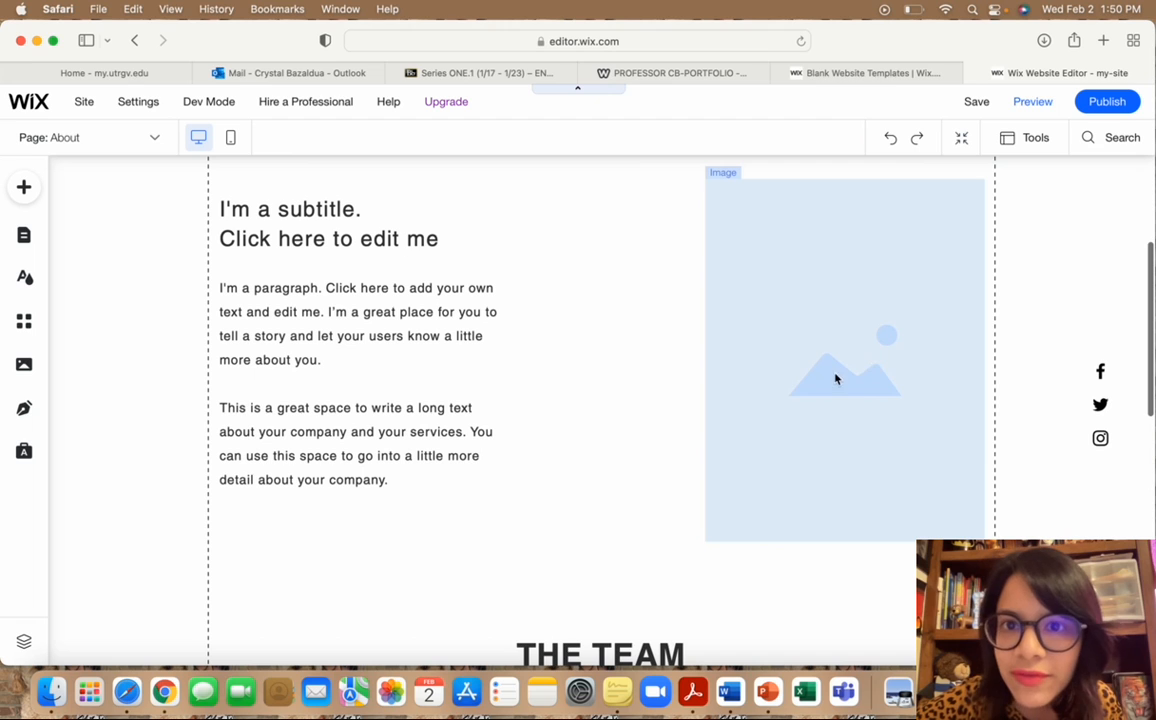
Swap the About page's placeholder image for IMG_7044.jpg uploaded from the computer.
left_click(825, 452)
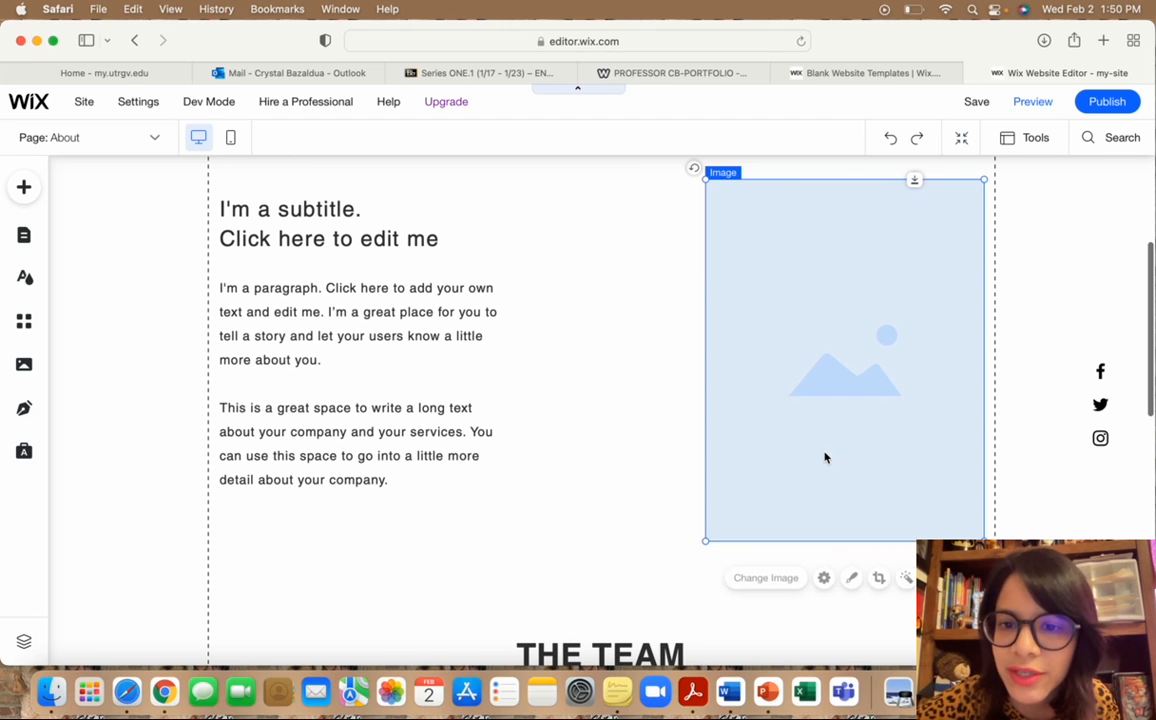
left_click(745, 578)
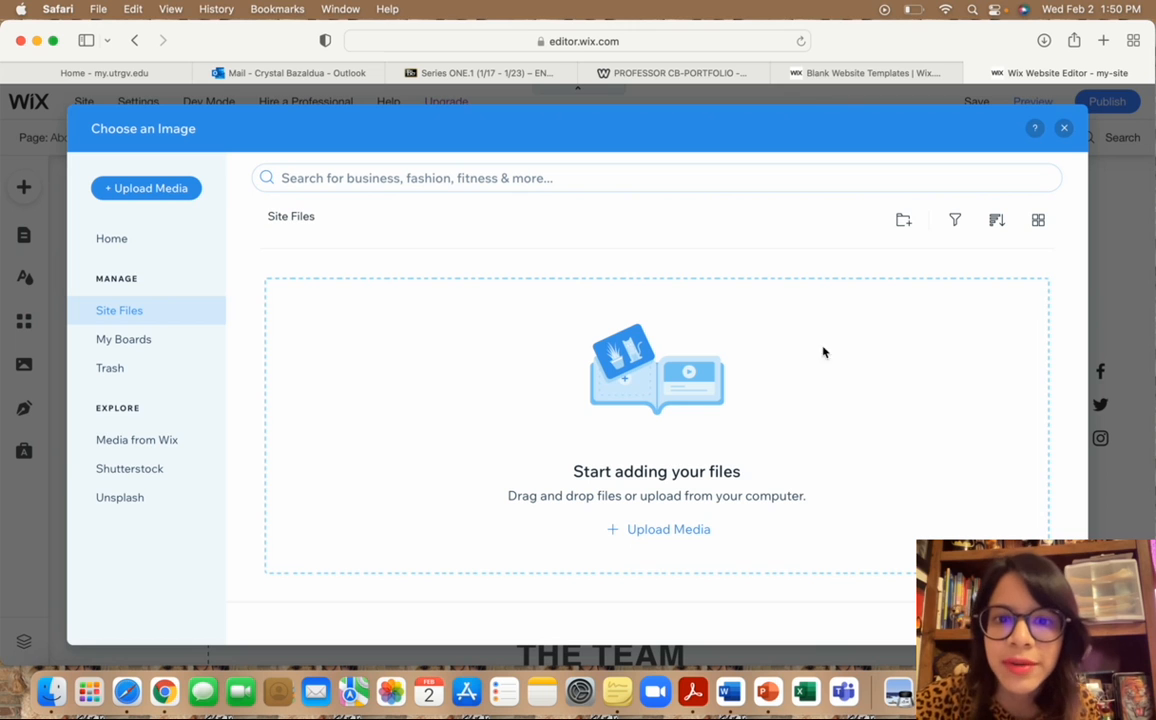
left_click(655, 531)
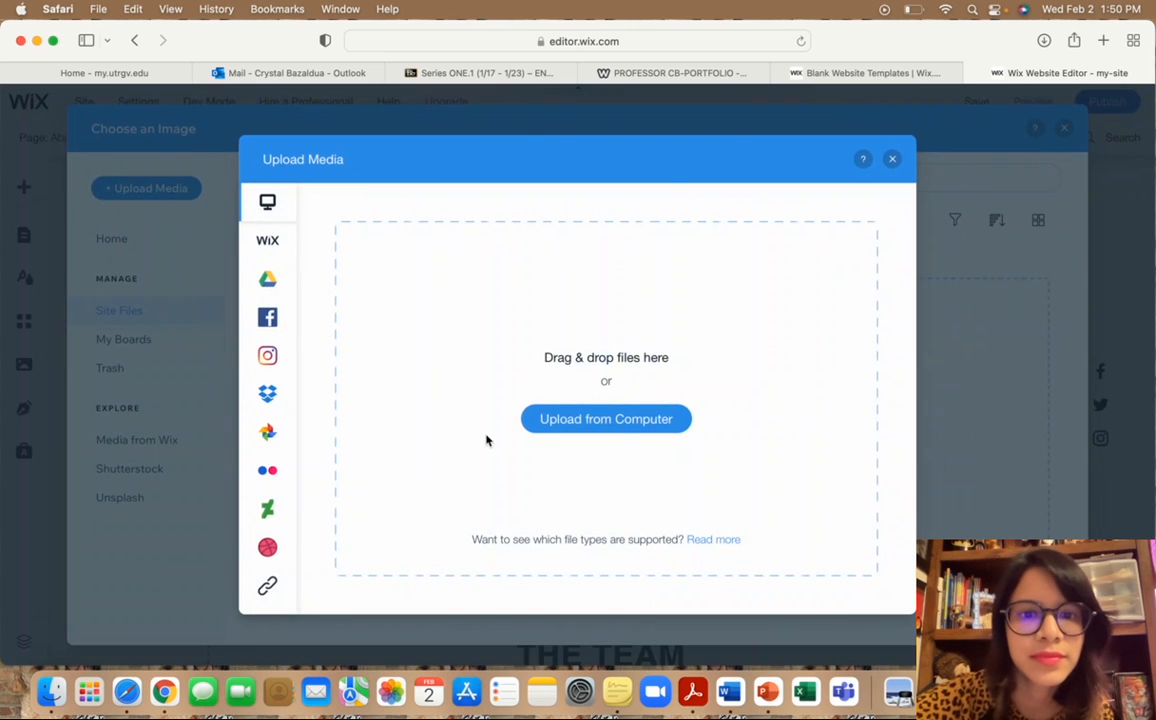
left_click(568, 418)
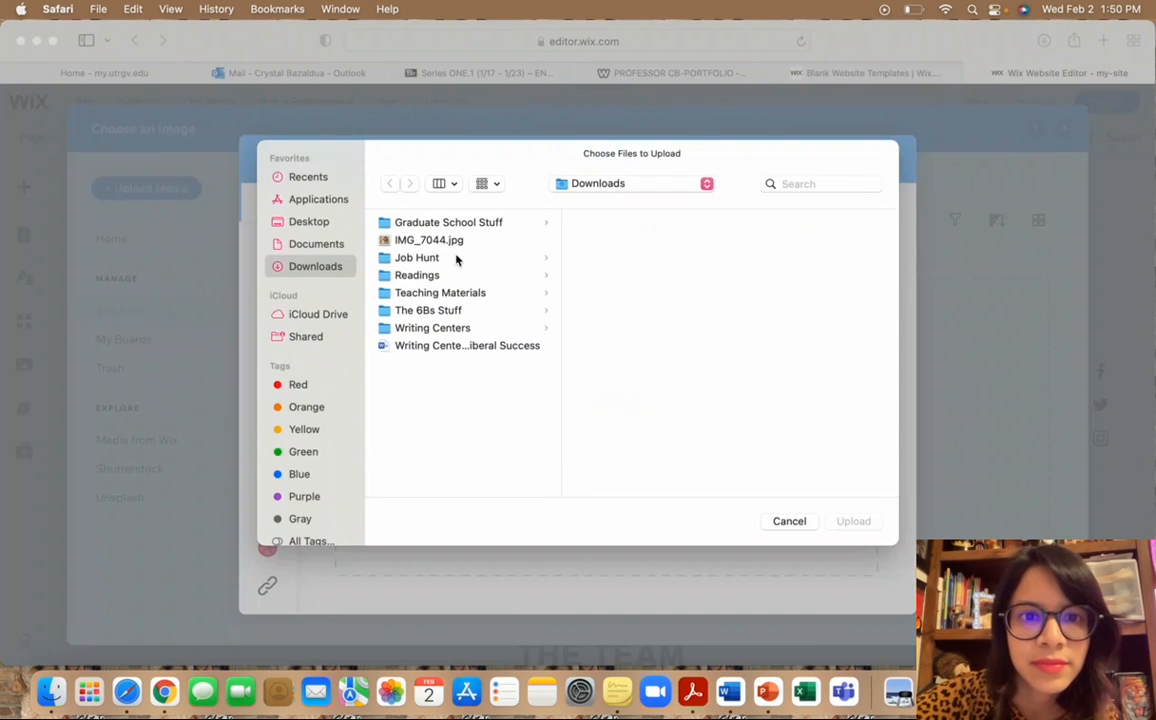
left_click(459, 242)
double_click(459, 242)
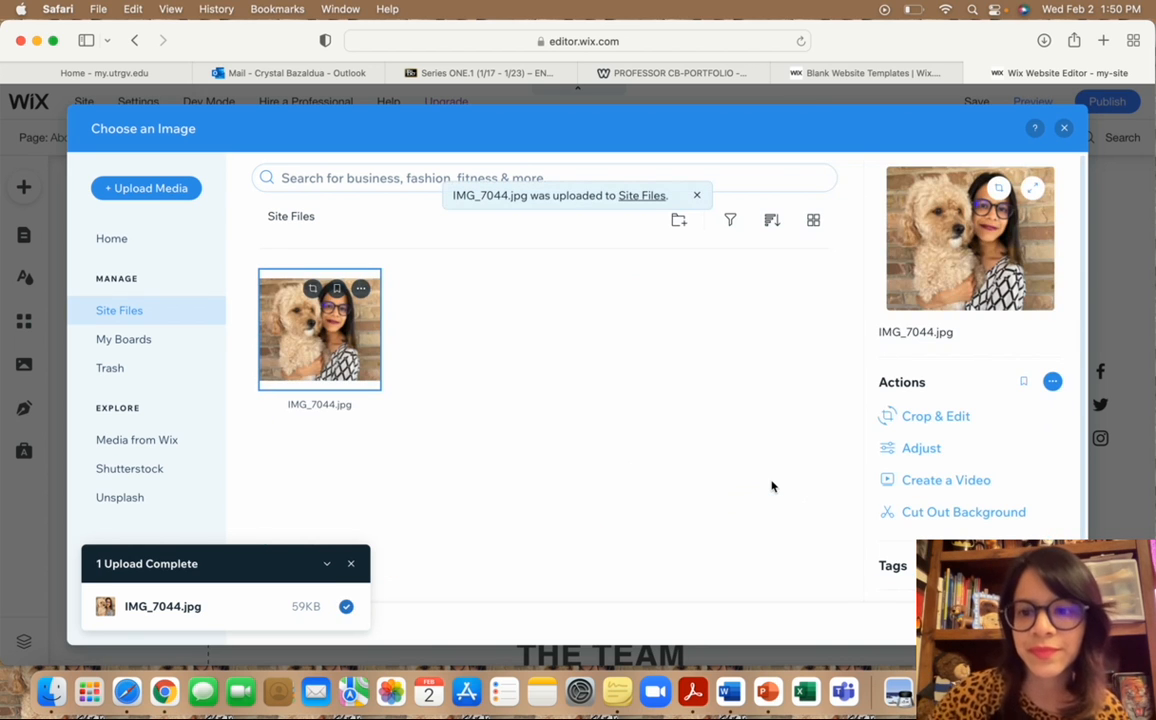
left_click(1023, 623)
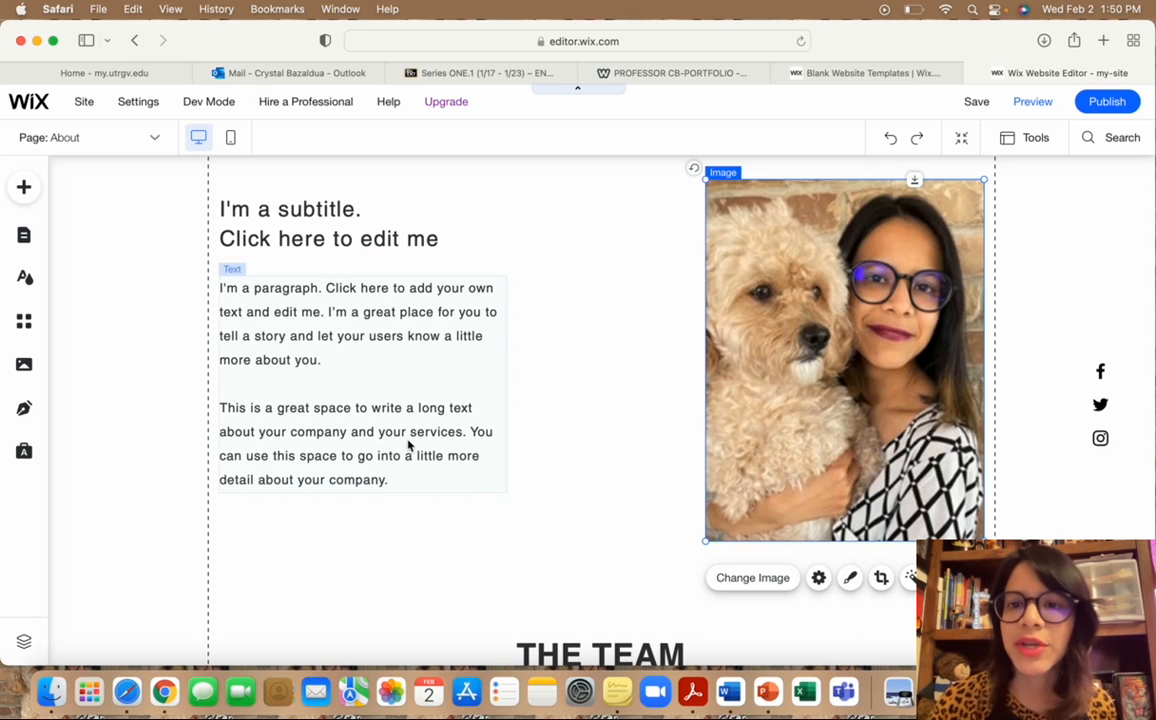
Review the About page, then open Manage Pages showing only Home and About.
scroll(408, 445, "down", 3)
scroll(408, 445, "down", 10)
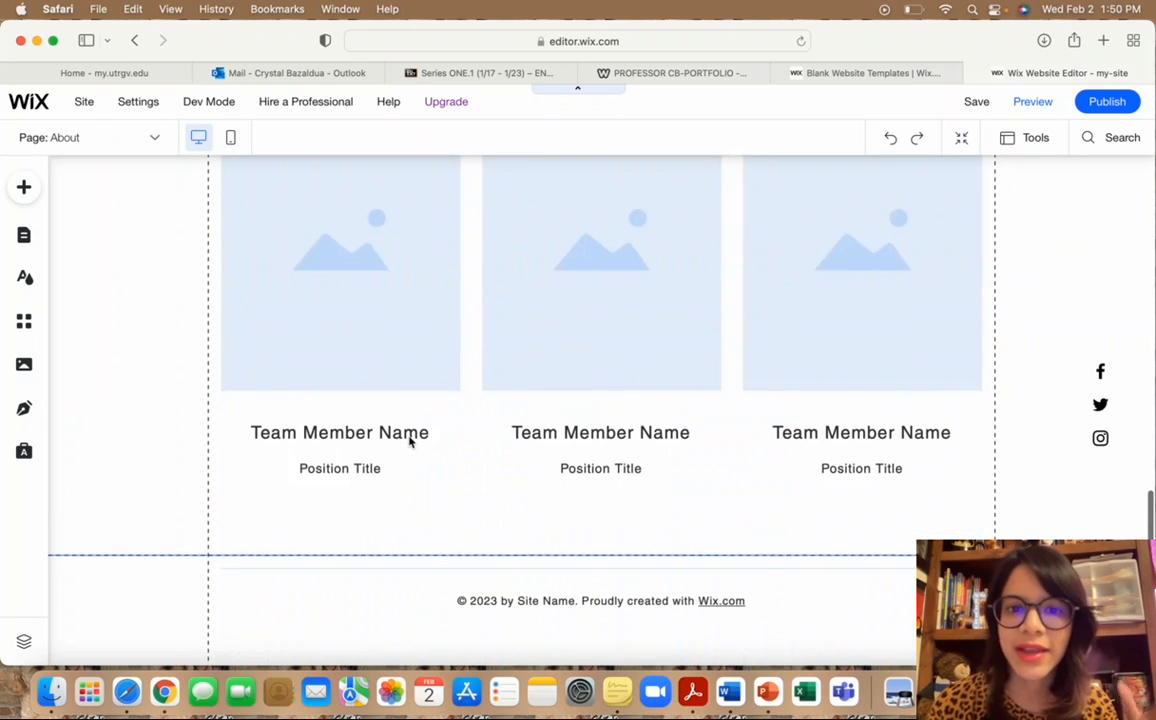
scroll(503, 343, "up", 4)
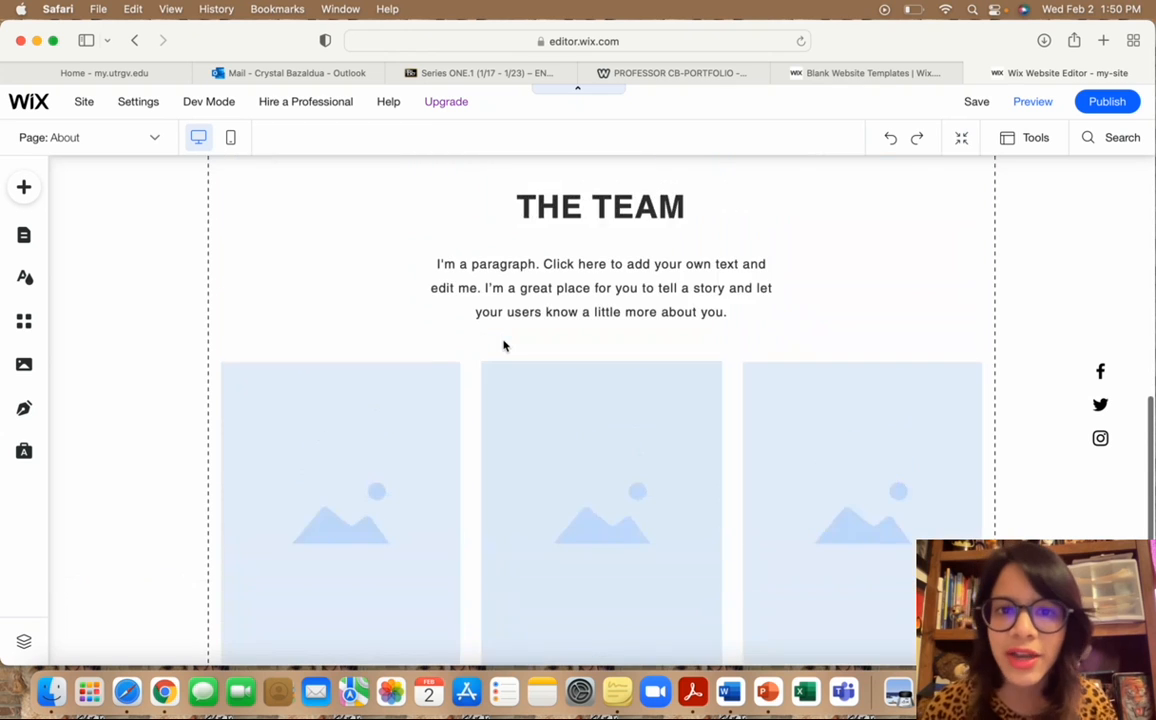
scroll(835, 385, "up", 6)
scroll(835, 385, "down", 10)
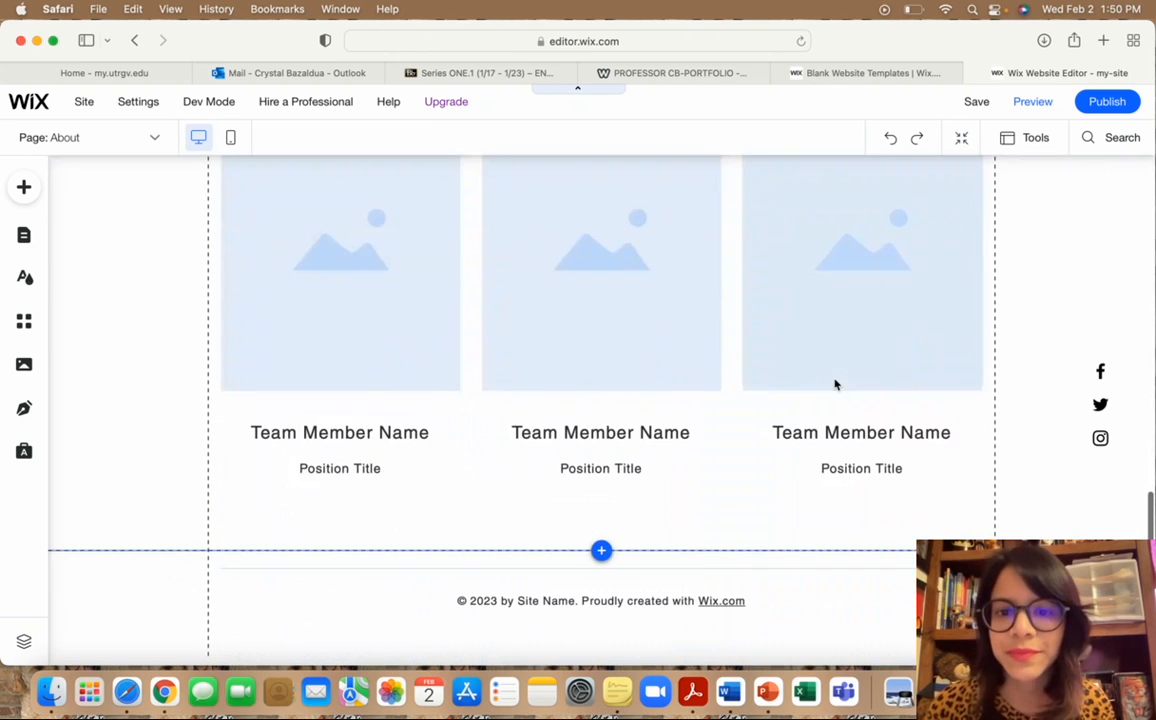
scroll(835, 385, "up", 8)
scroll(835, 385, "up", 3)
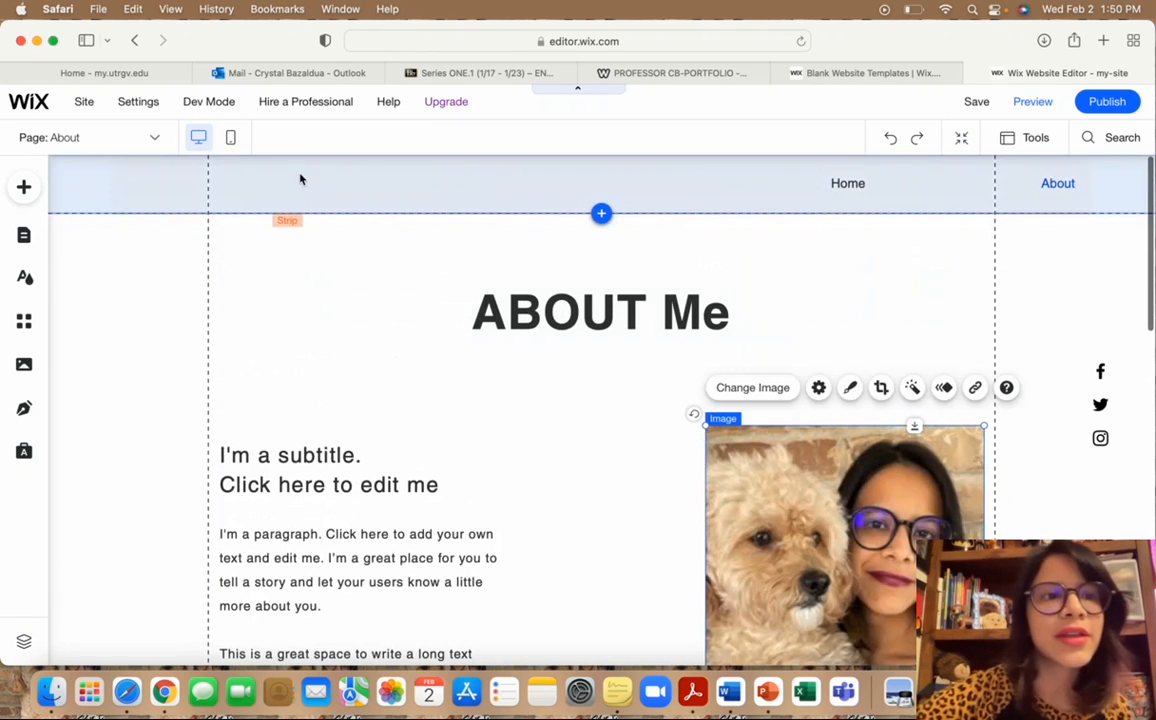
left_click(158, 140)
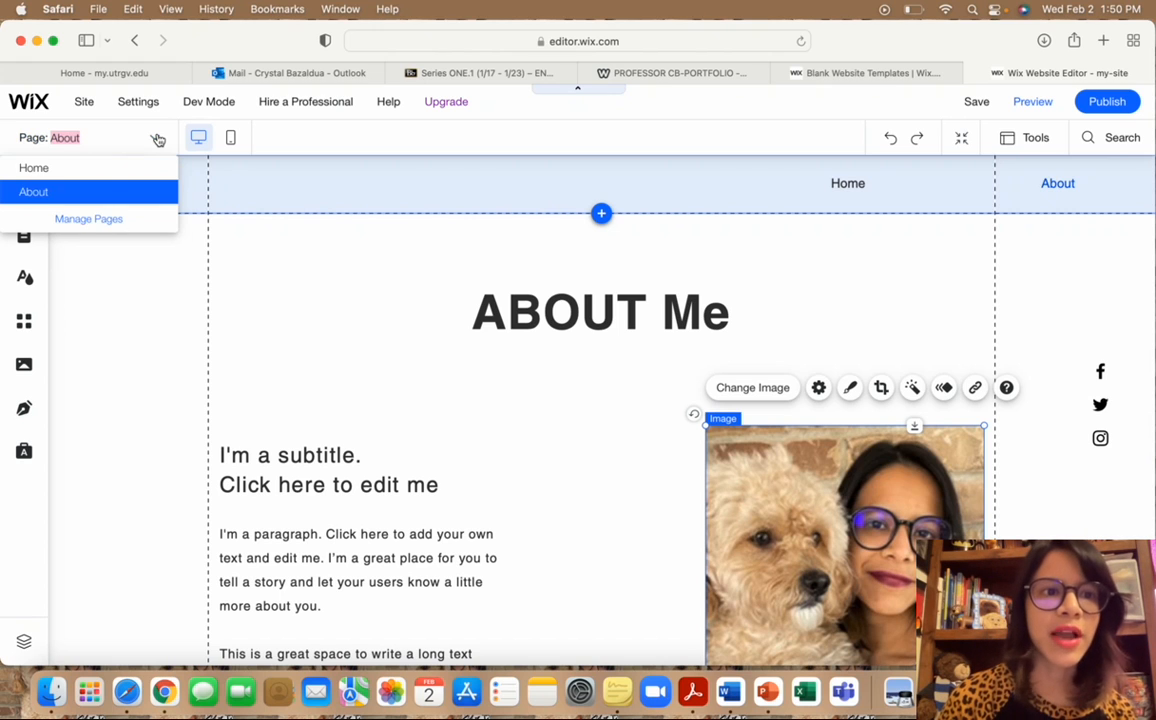
left_click(92, 219)
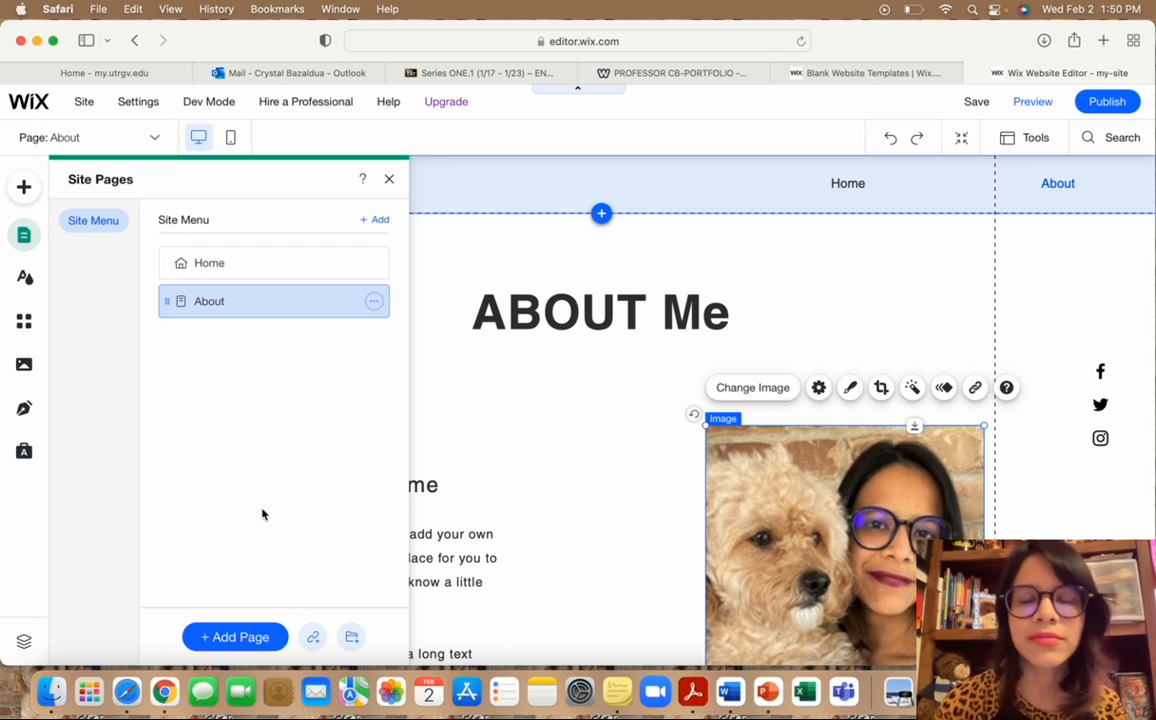
Start a new page and browse the About templates such as Grid, About Us and Profile.
left_click(248, 636)
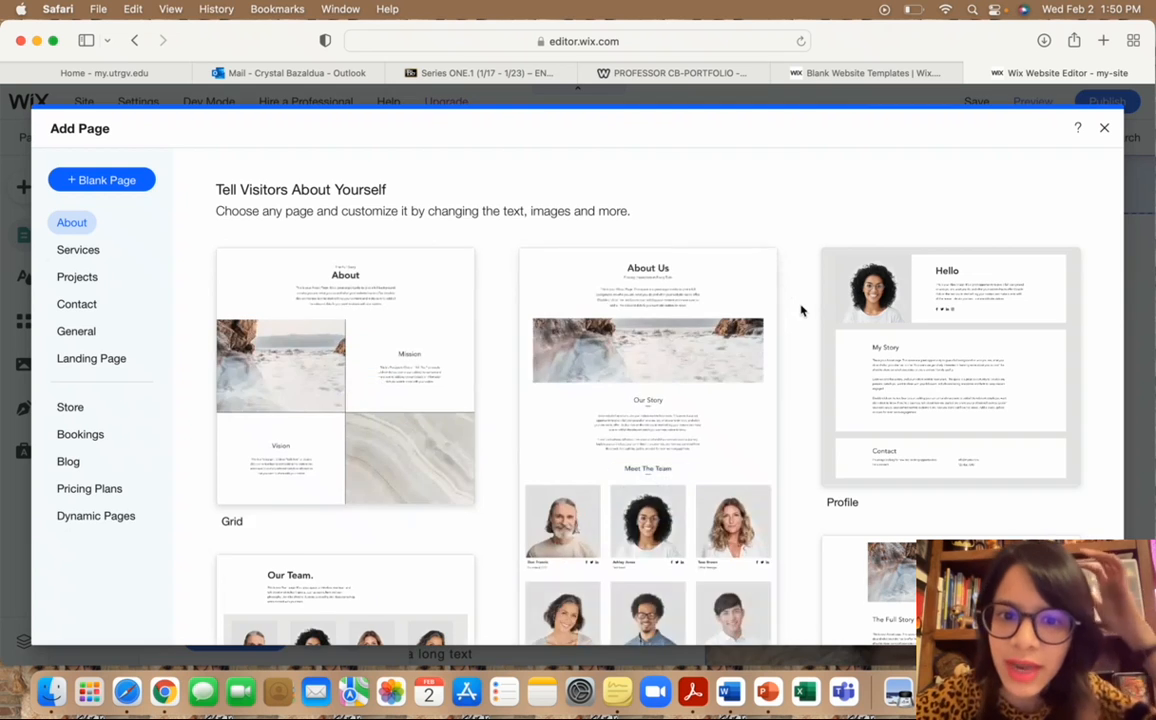
scroll(800, 310, "down", 10)
scroll(800, 310, "down", 6)
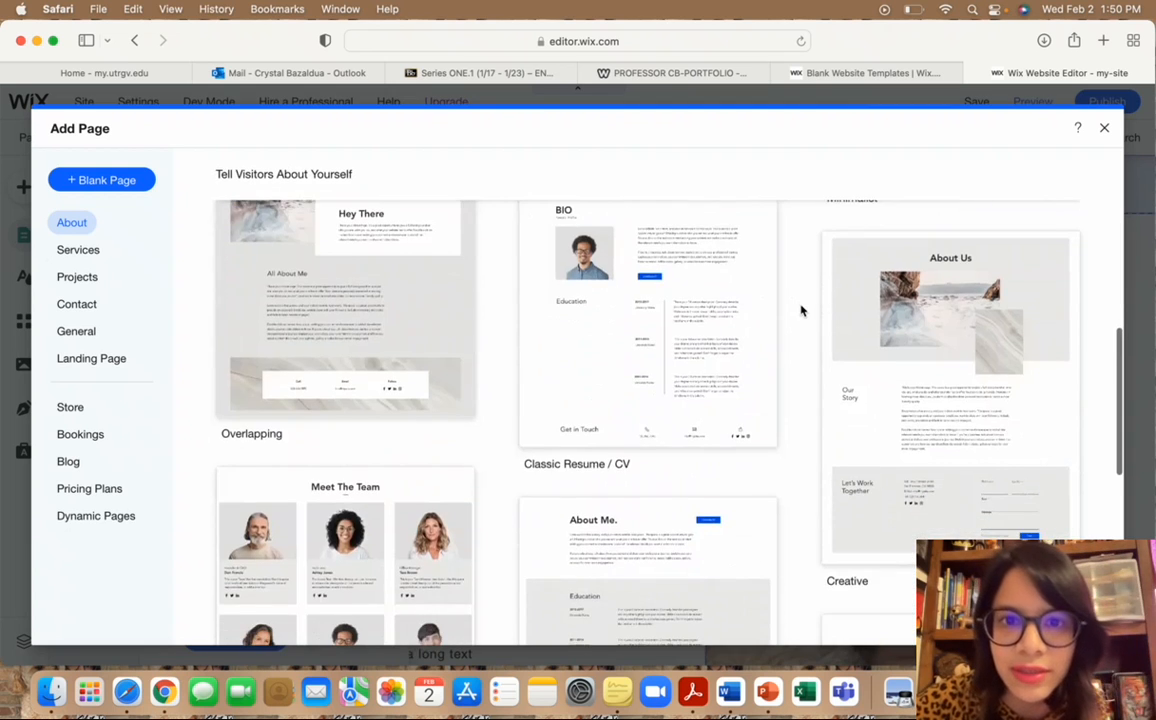
scroll(800, 310, "down", 5)
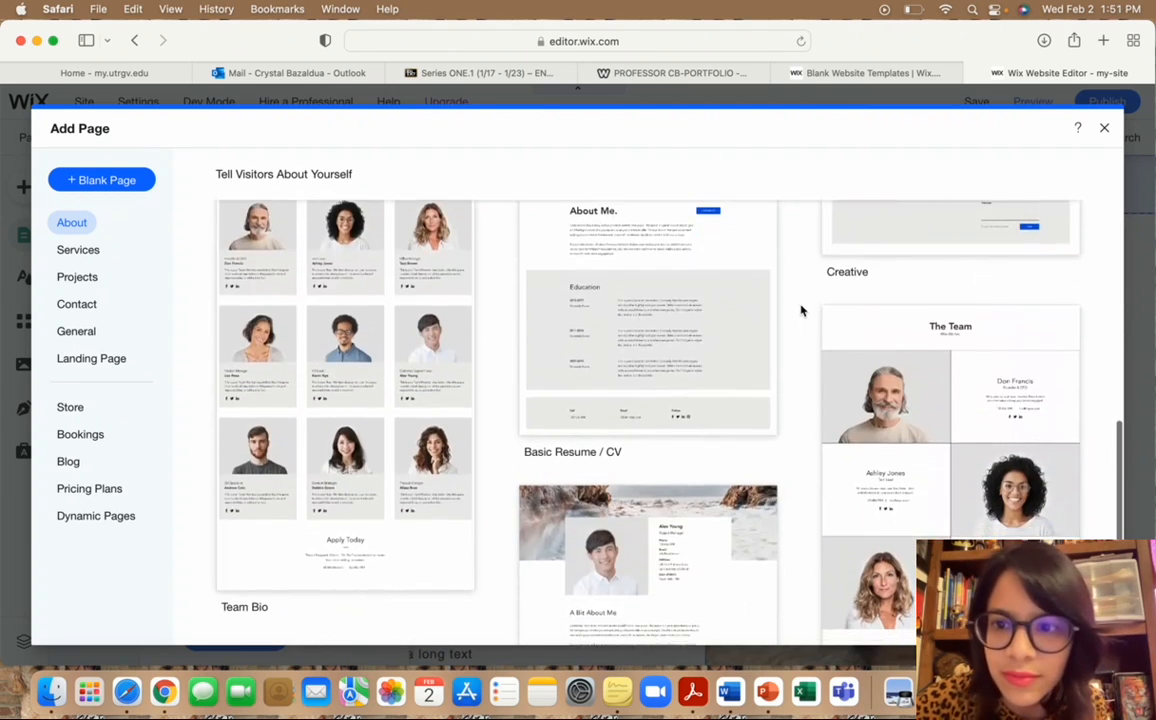
scroll(800, 310, "up", 8)
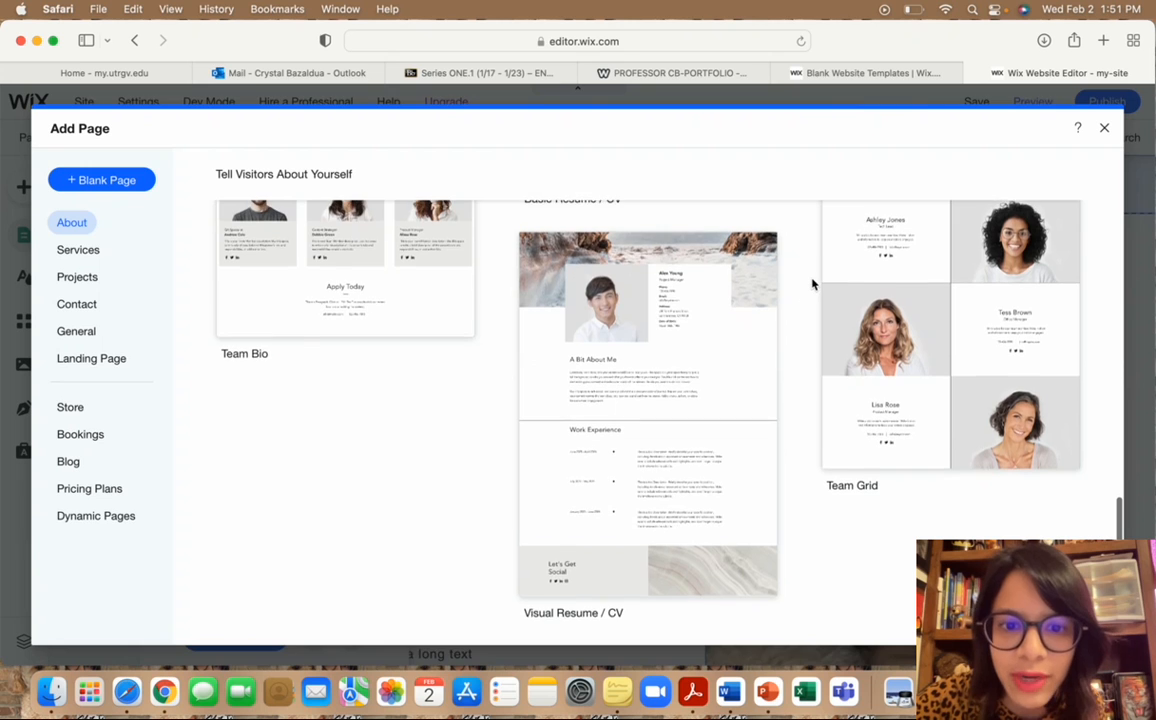
scroll(812, 285, "up", 8)
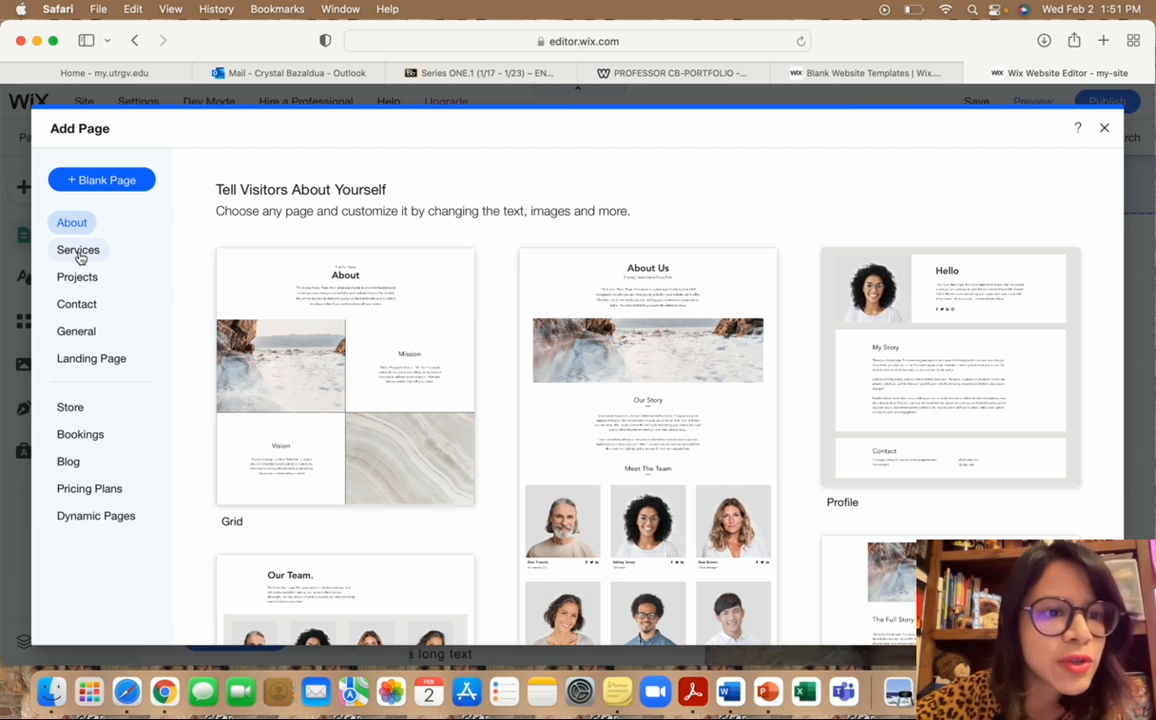
Add a blank page named 'Weekly Reflections' and return to its canvas.
left_click(115, 182)
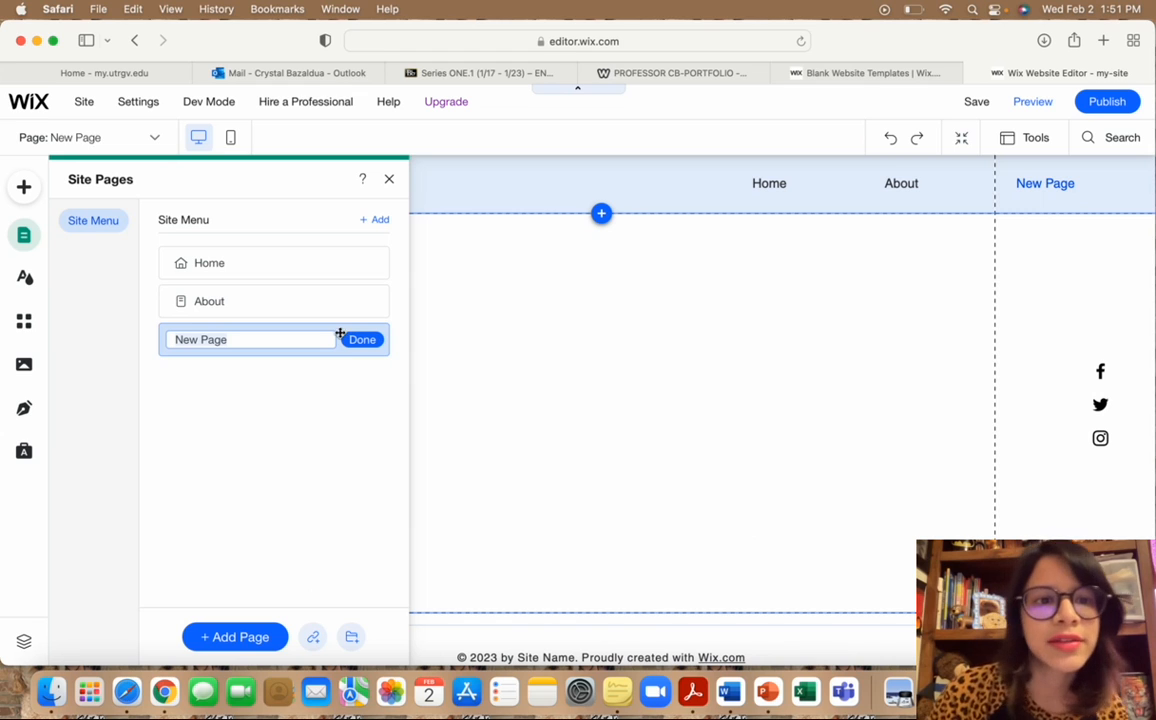
left_click_drag(222, 338, 172, 339)
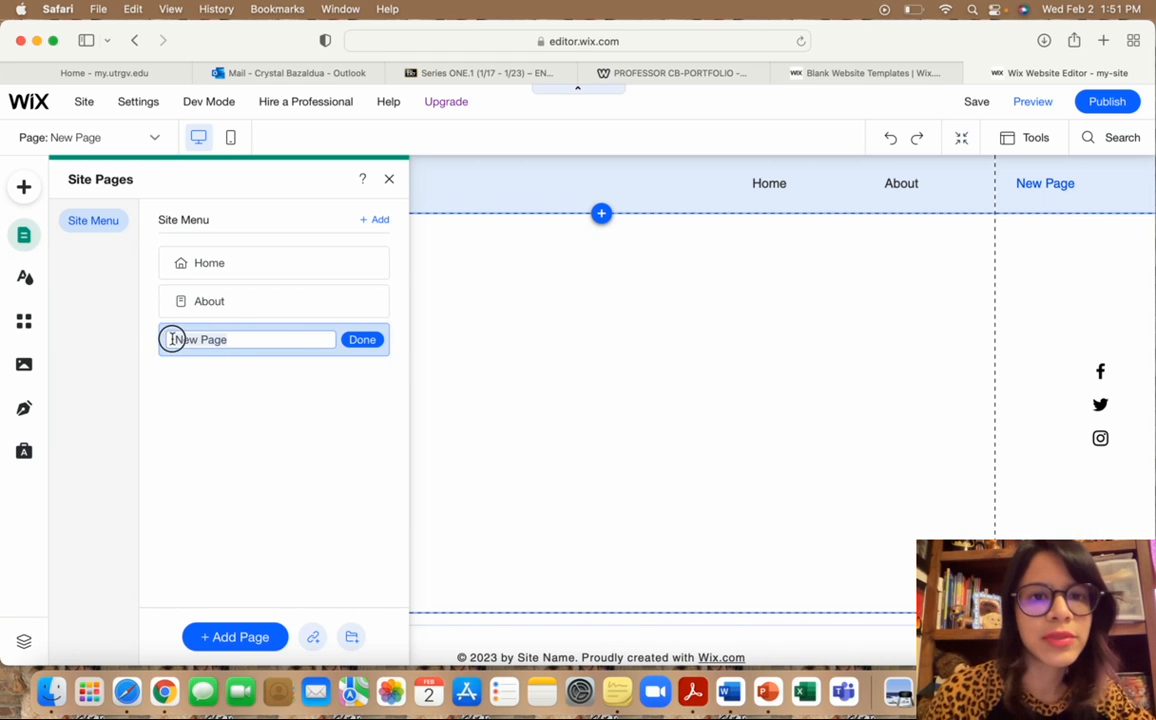
key("BackSpace")
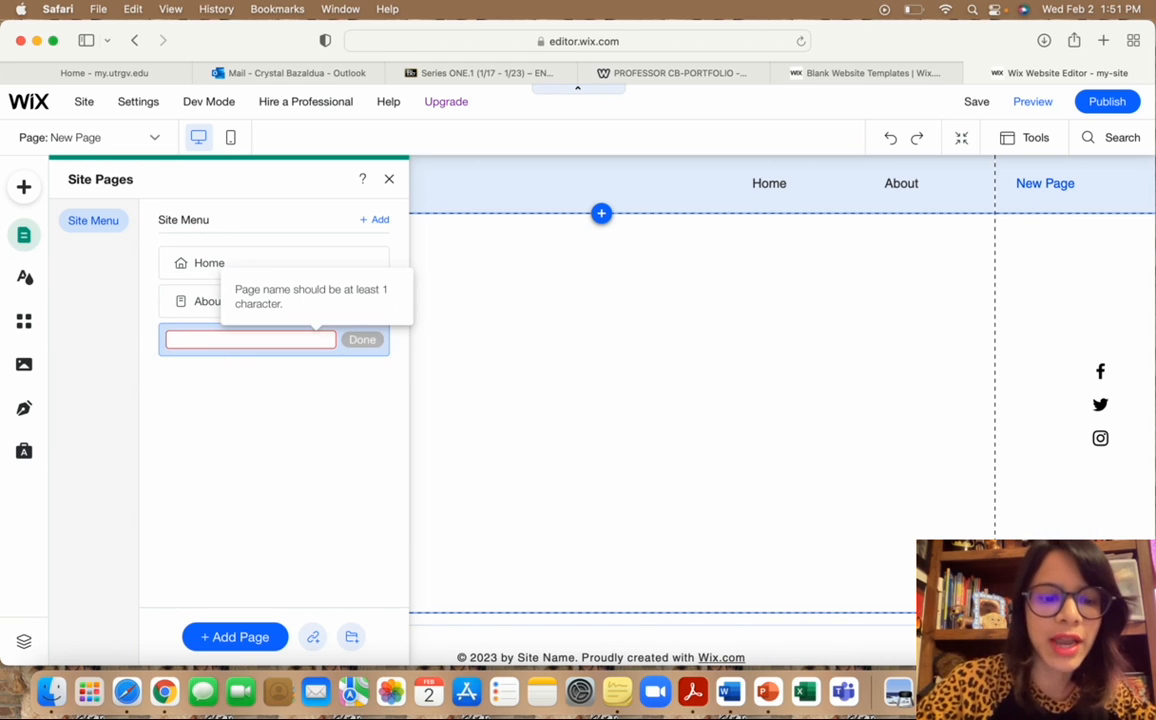
type("Weekly Reflections")
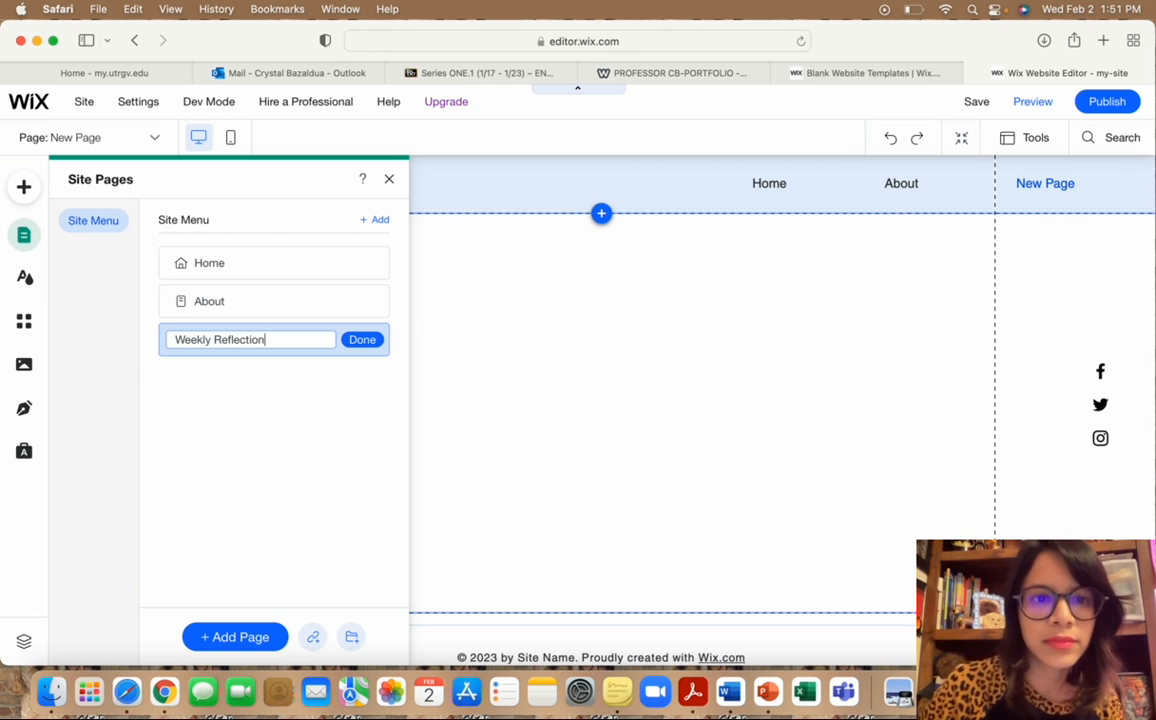
left_click(362, 340)
left_click(583, 353)
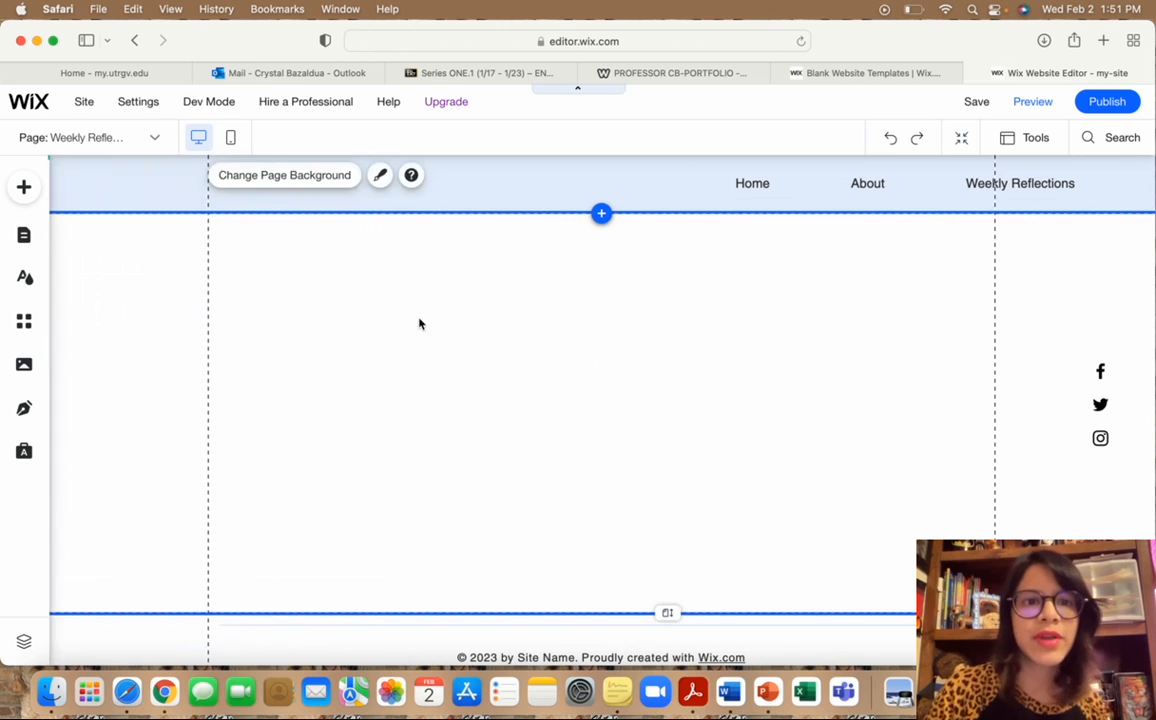
Add a Heading 1 text box and retitle it 'Weekly Reflections'.
scroll(566, 387, "down", 2)
scroll(566, 387, "up", 2)
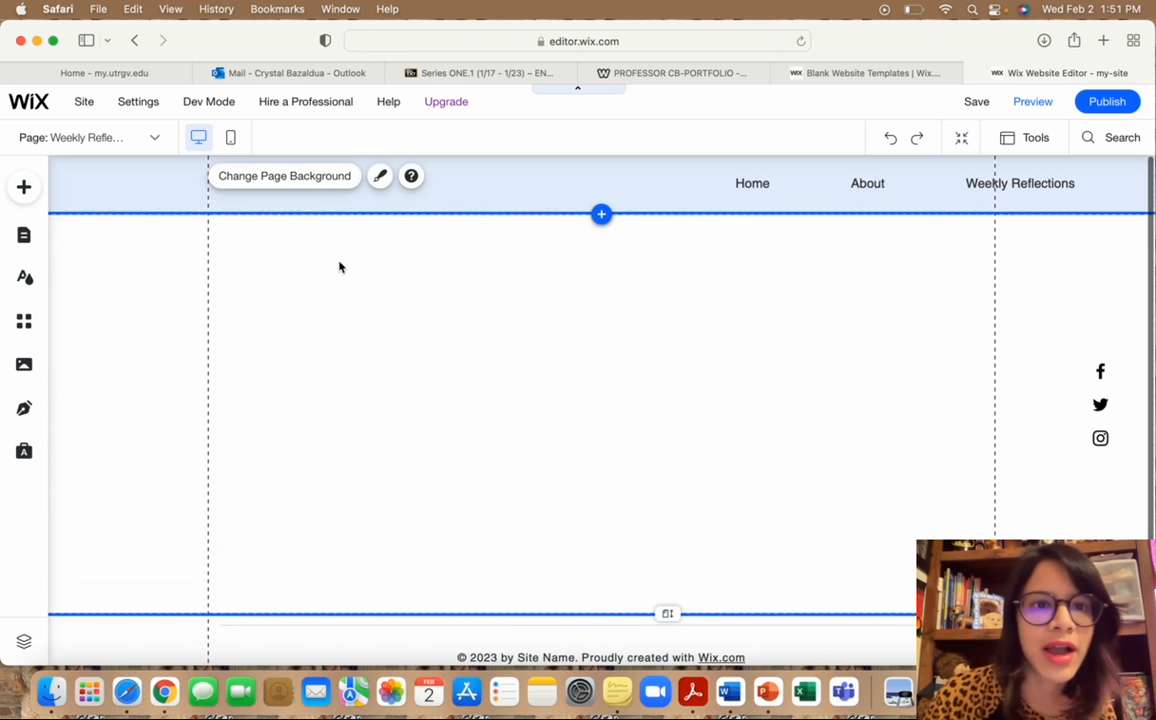
left_click(24, 187)
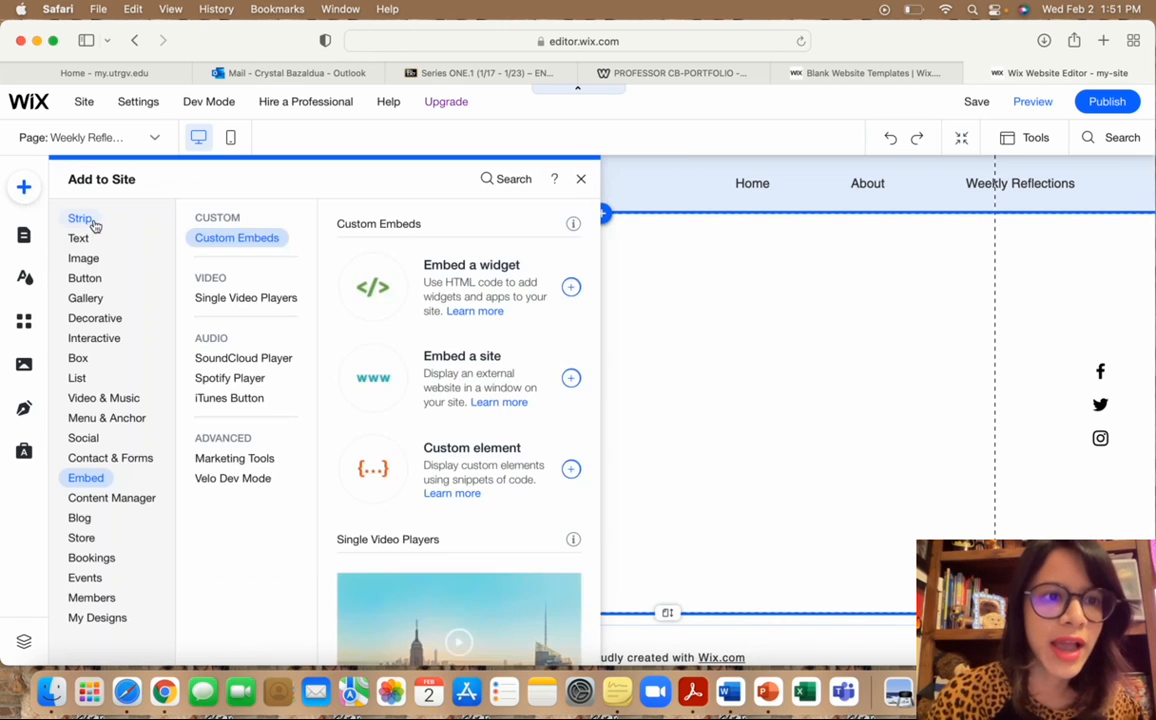
left_click(80, 239)
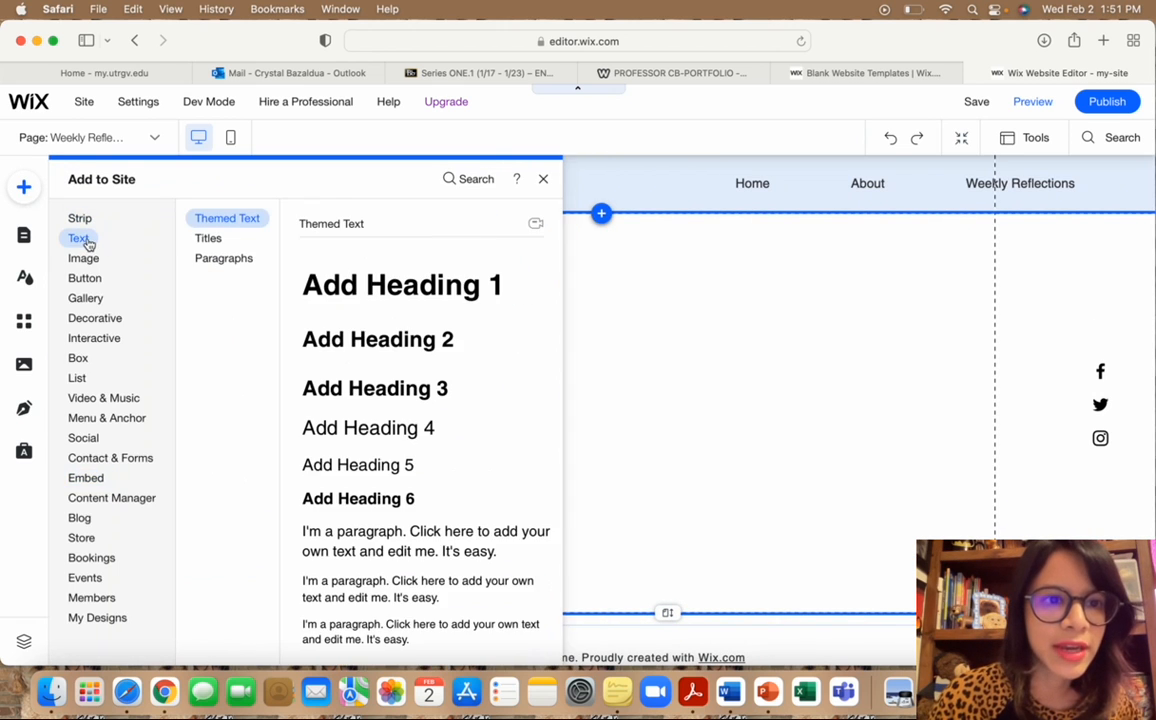
left_click(418, 300)
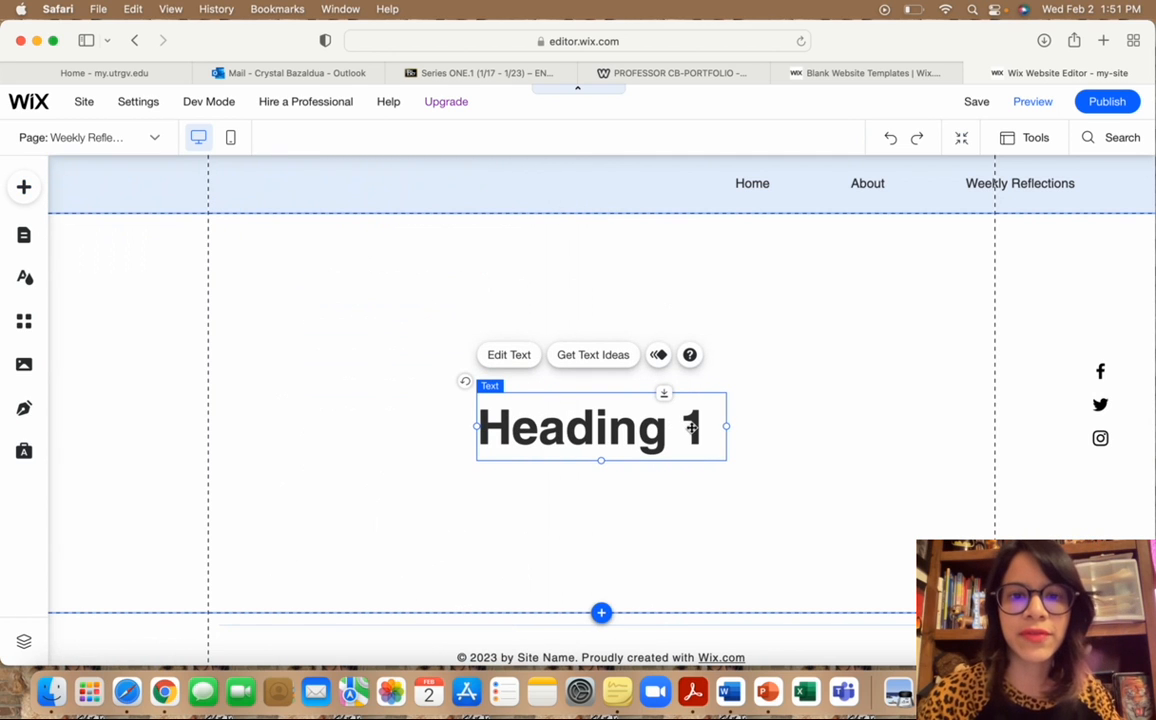
left_click(509, 355)
left_click(711, 416)
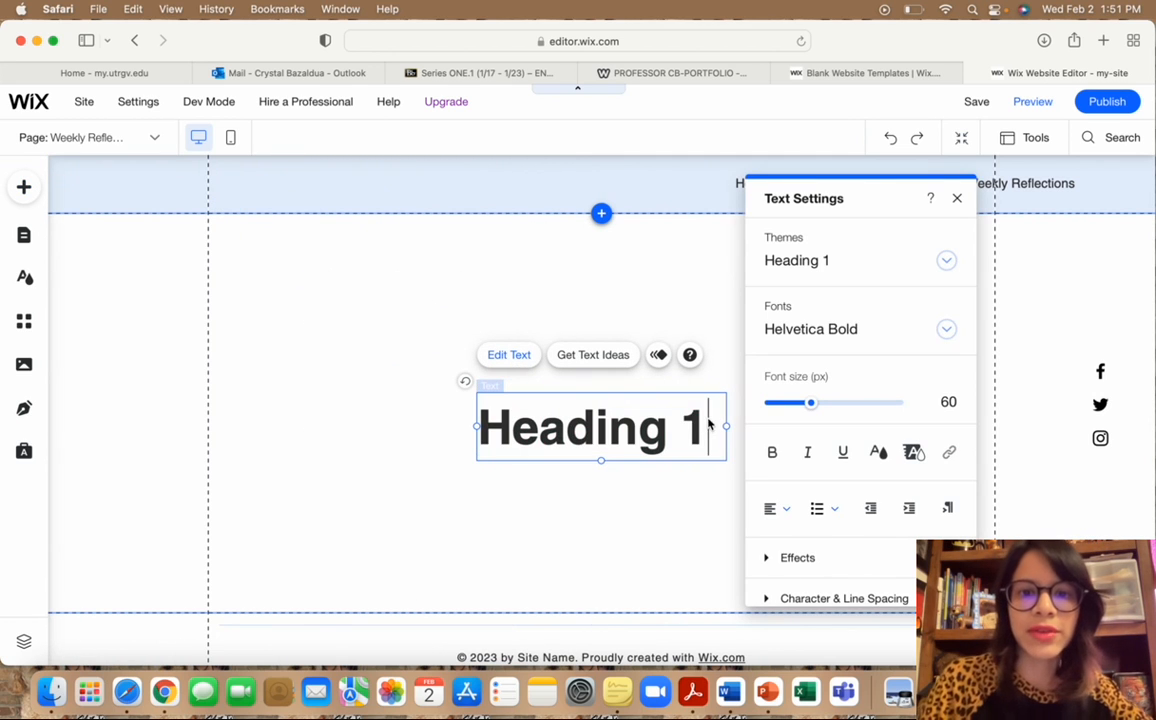
key("BackSpace")
key("BackSpace")
key("BackSpace")
key("BackSpace")
key("BackSpace")
key("BackSpace")
key("BackSpace")
key("BackSpace")
key("BackSpace")
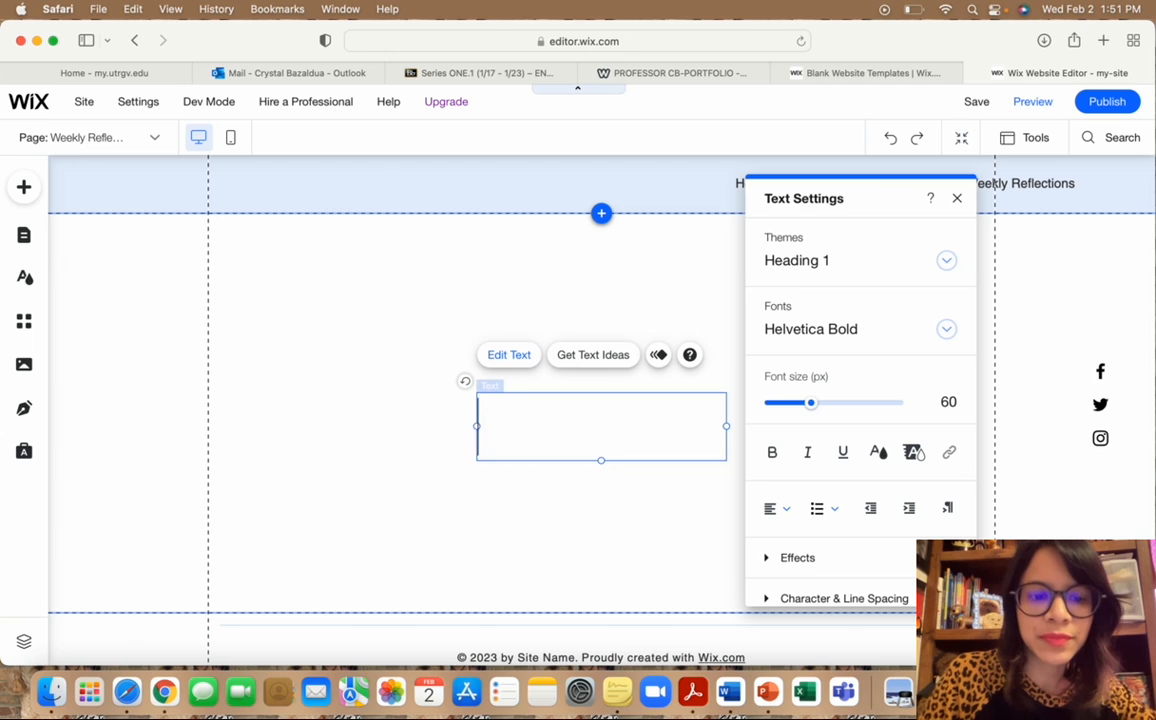
type("Weekly ")
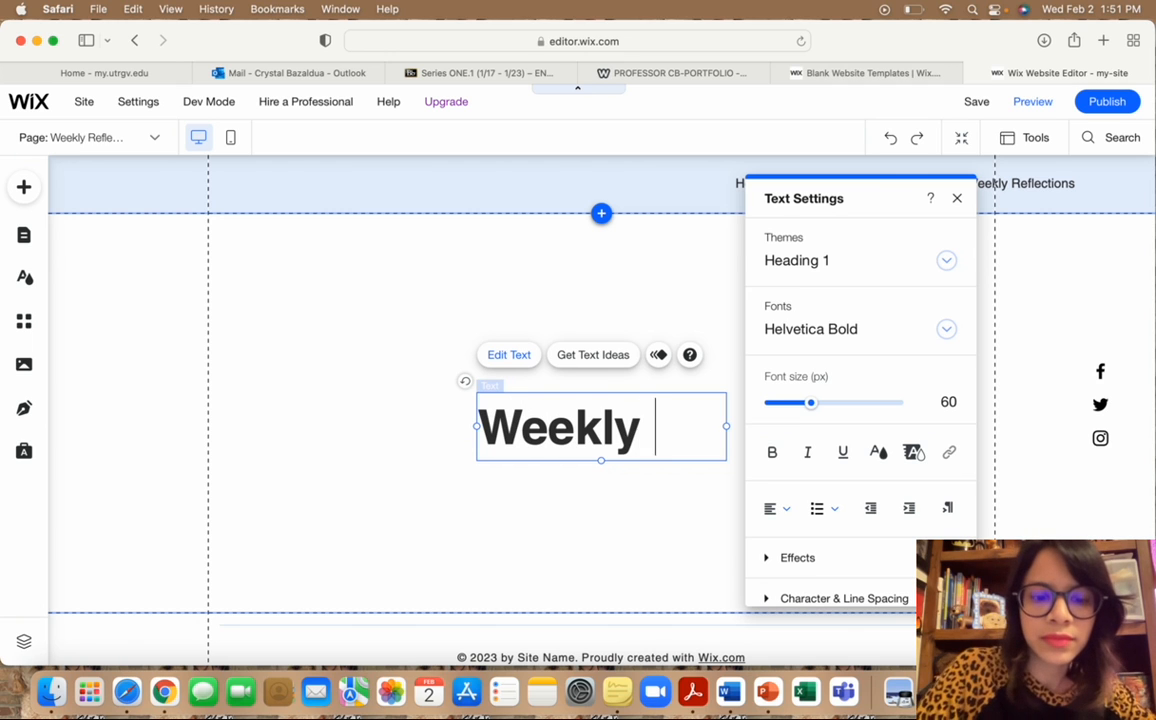
type("Reflections")
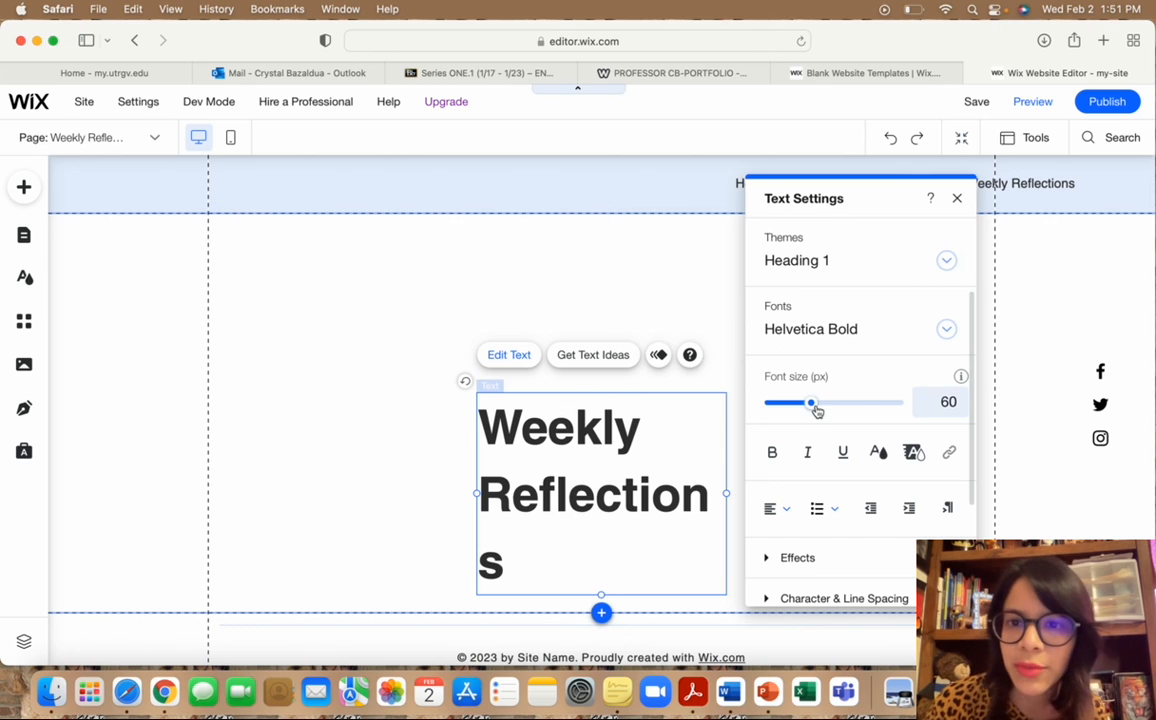
Shrink the heading to 55 px so it wraps to two lines and move it near the page top.
mouse_move(811, 404)
left_mouse_down()
mouse_move(769, 405)
mouse_move(831, 402)
left_mouse_up()
left_click_drag(514, 562, 490, 428)
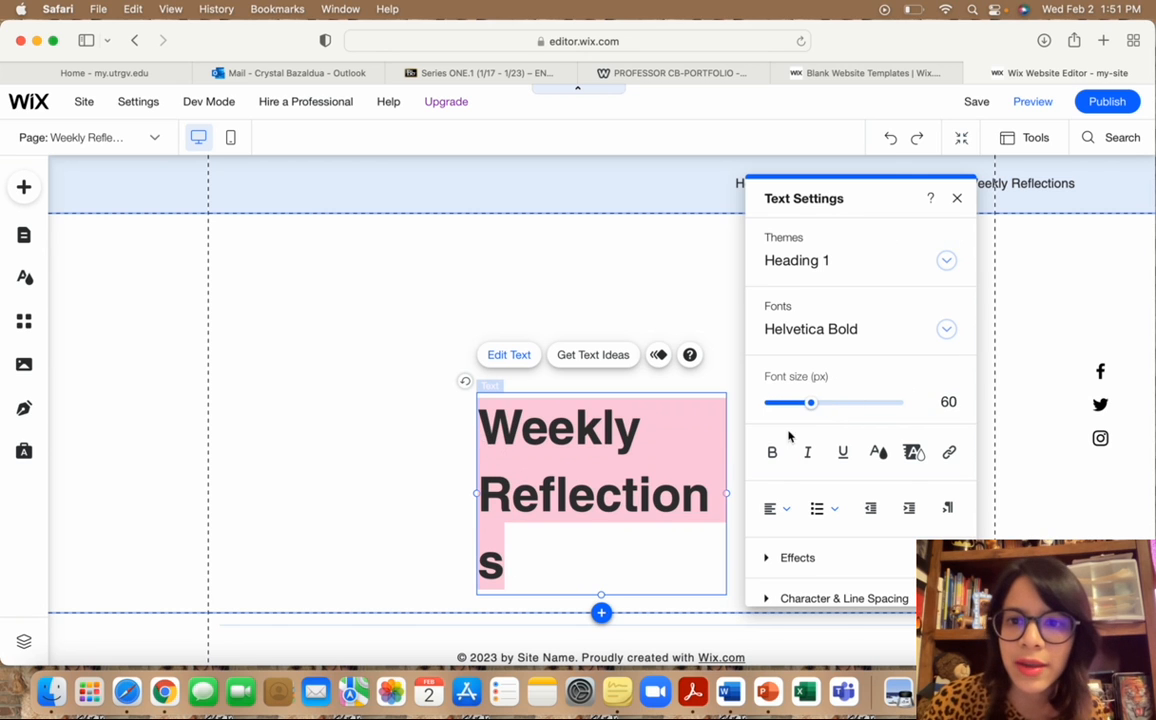
mouse_move(815, 404)
left_mouse_down()
mouse_move(783, 403)
mouse_move(842, 407)
mouse_move(807, 402)
left_mouse_up()
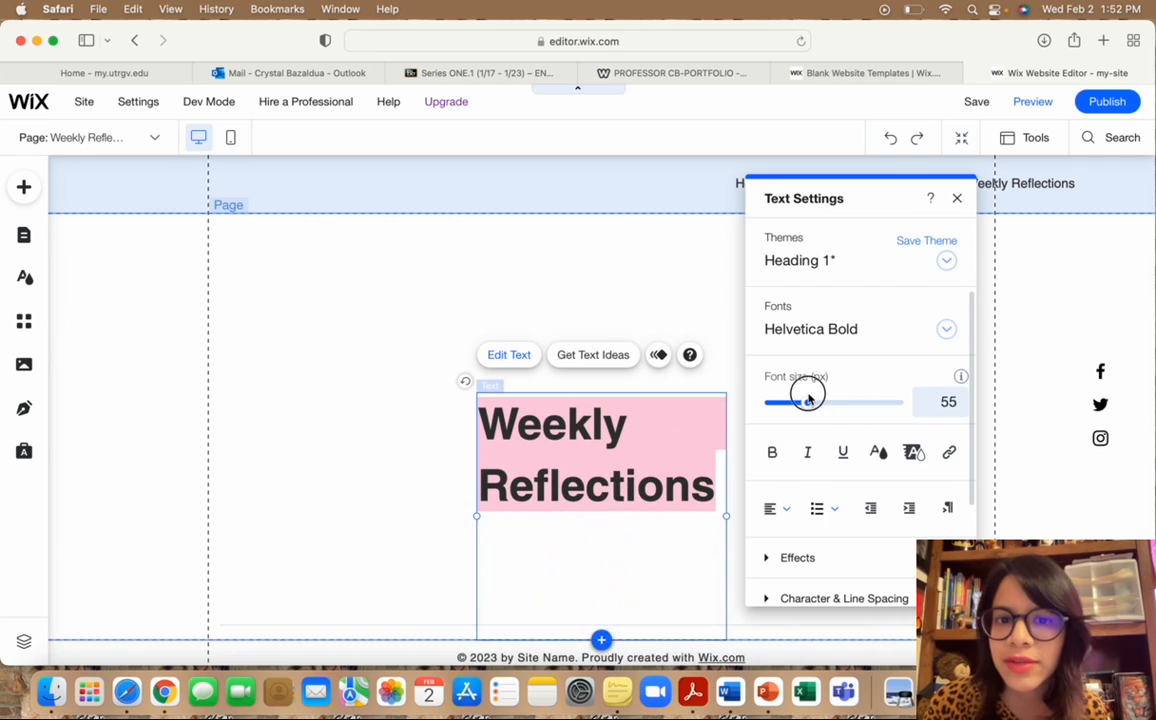
left_click(957, 200)
left_click_drag(601, 413, 578, 251)
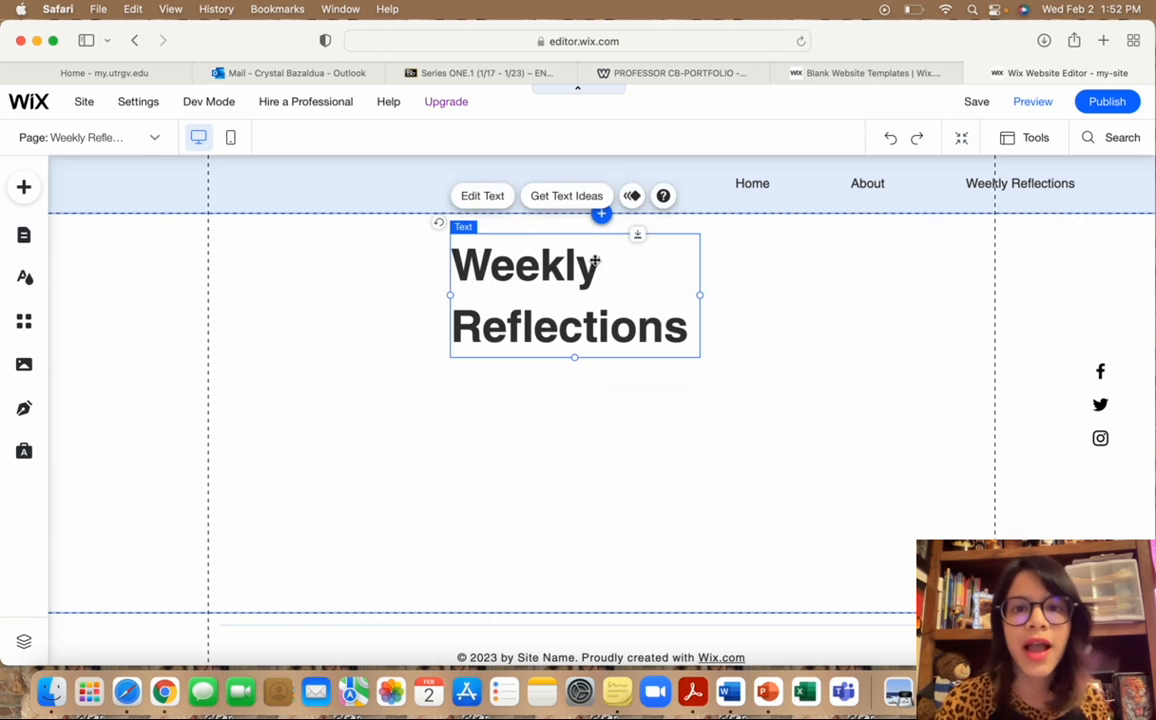
Place a solid blue box below the heading and flatten it into a thin 568 × 50 bar.
left_click(384, 452)
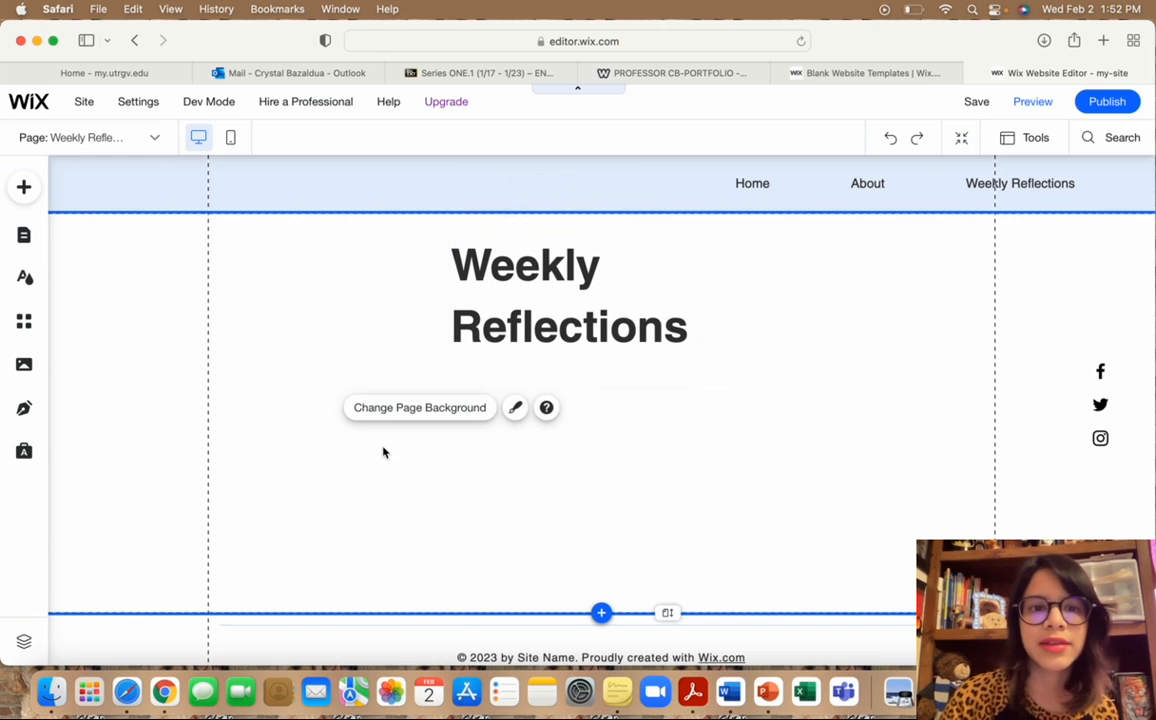
scroll(384, 452, "down", 1)
scroll(384, 452, "up", 1)
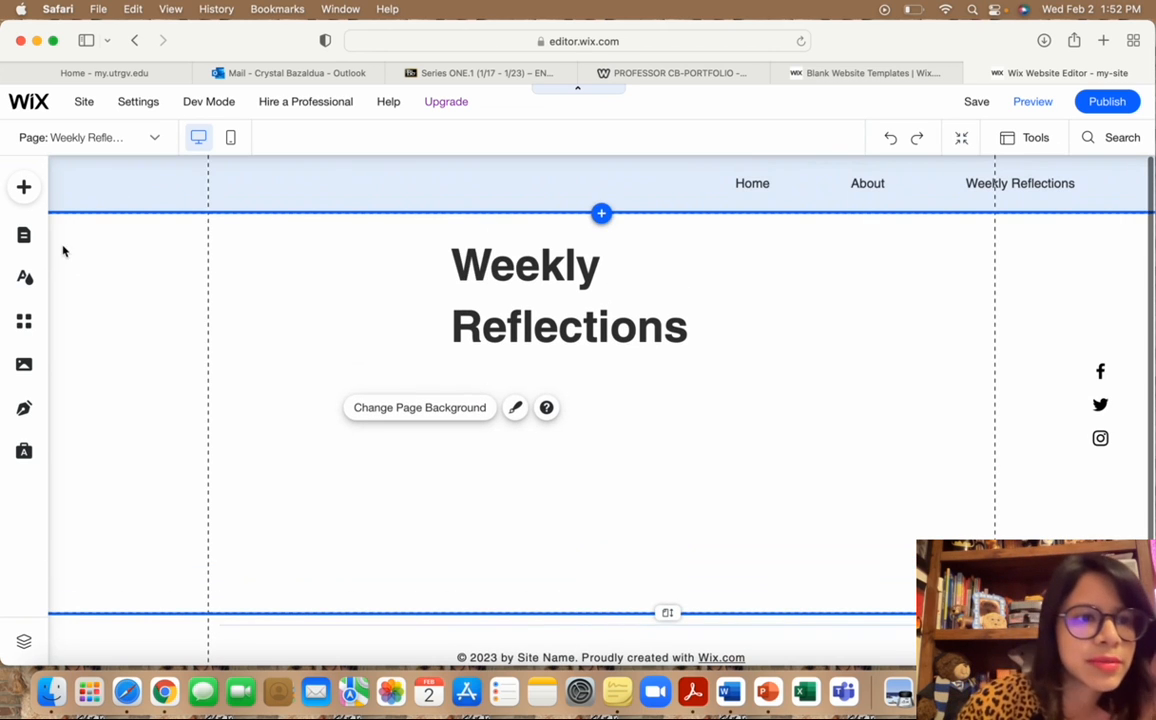
left_click(24, 188)
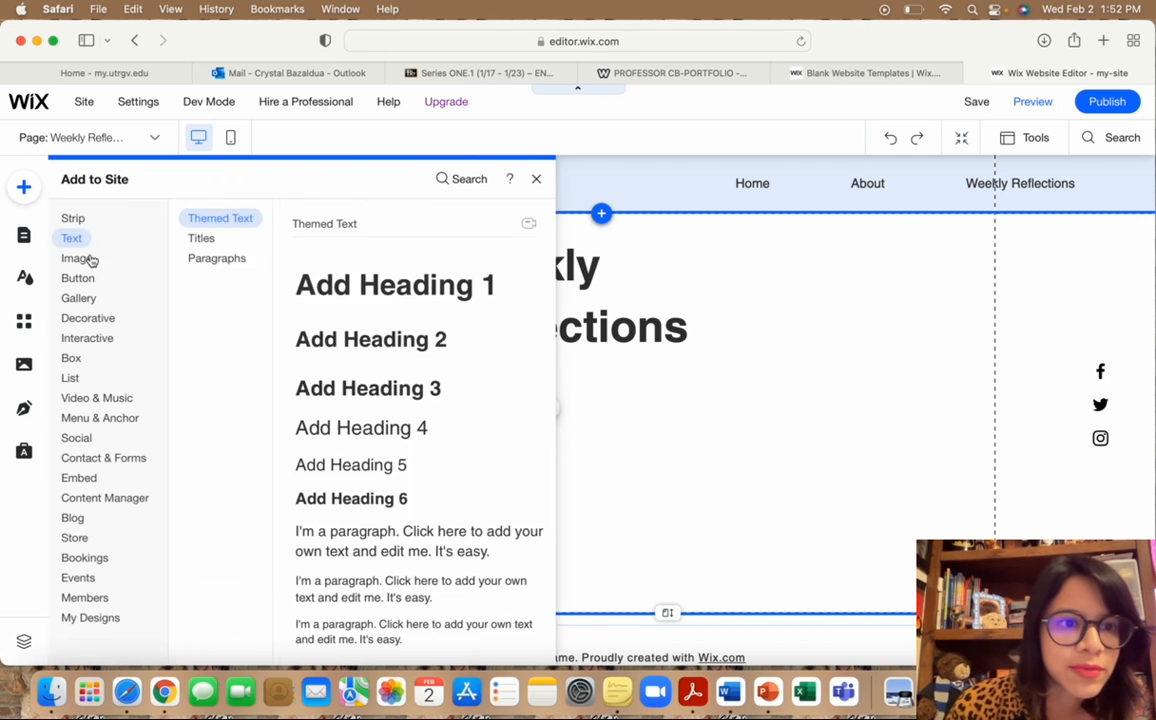
left_click(88, 259)
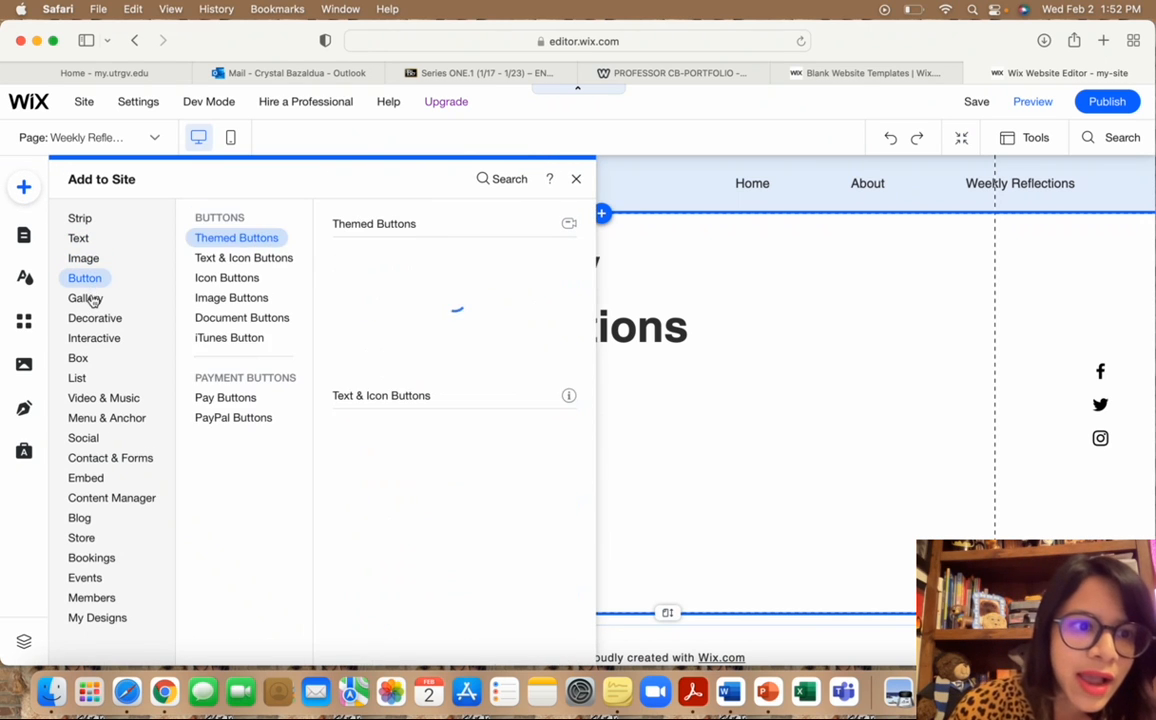
mouse_move(87, 299)
mouse_move(88, 364)
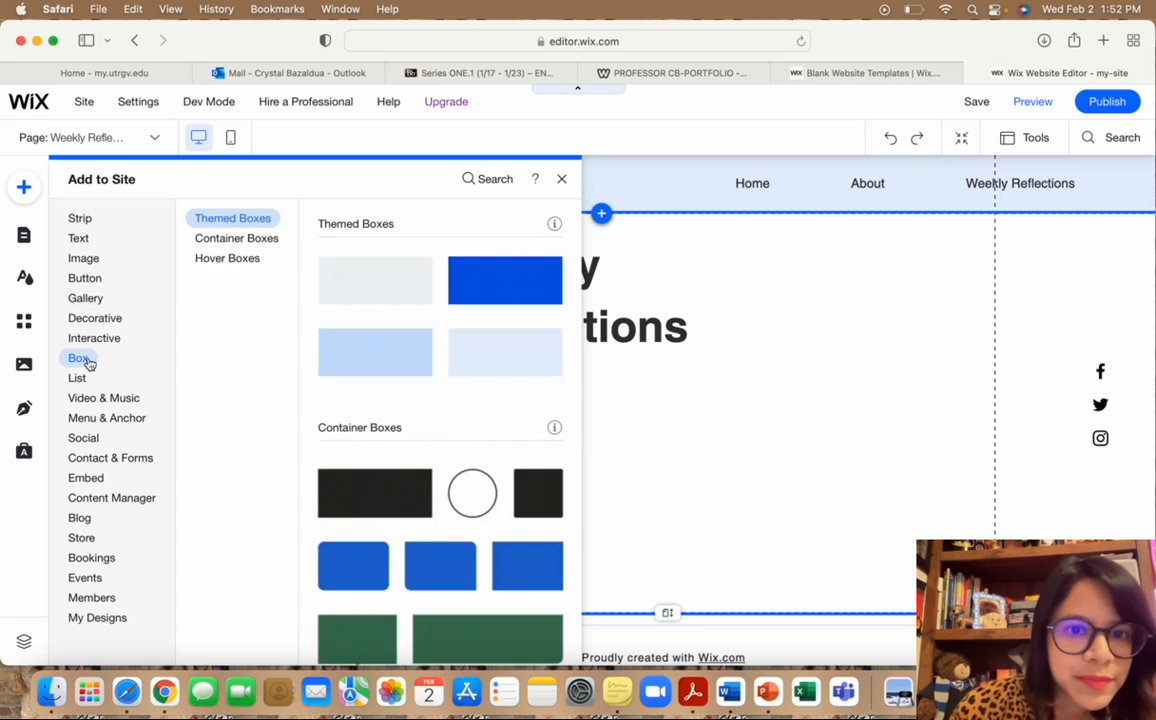
left_click(511, 286)
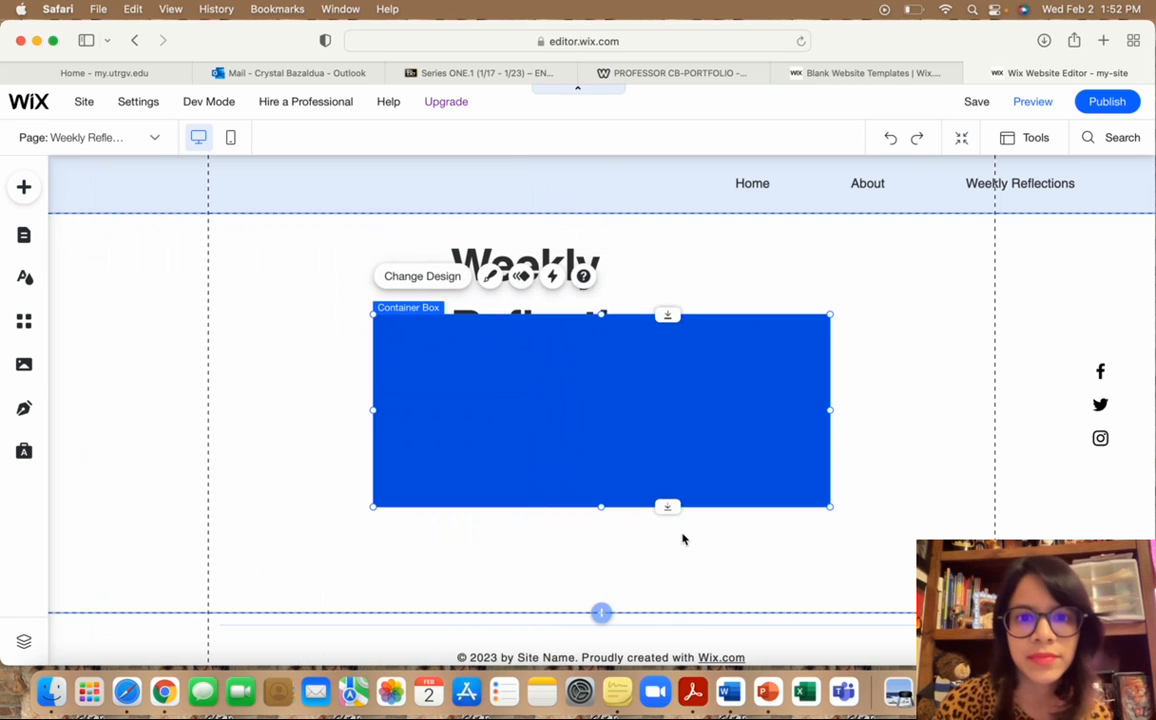
left_click_drag(619, 418, 592, 473)
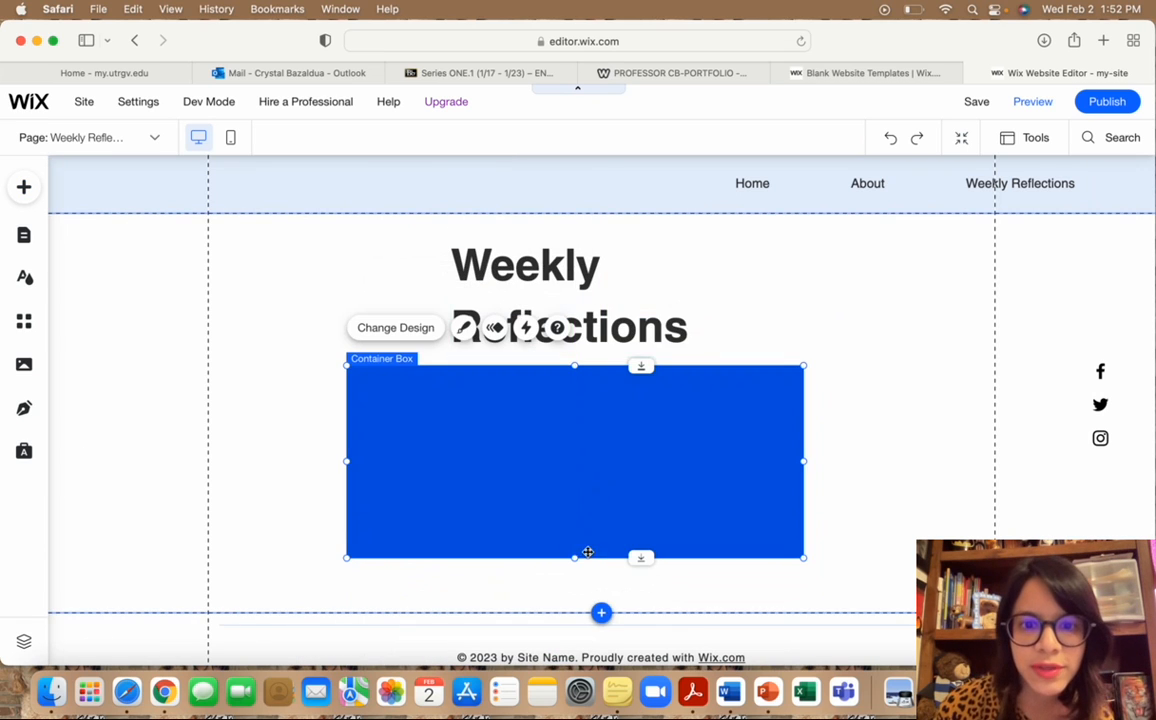
left_click_drag(575, 560, 583, 406)
left_click(317, 383)
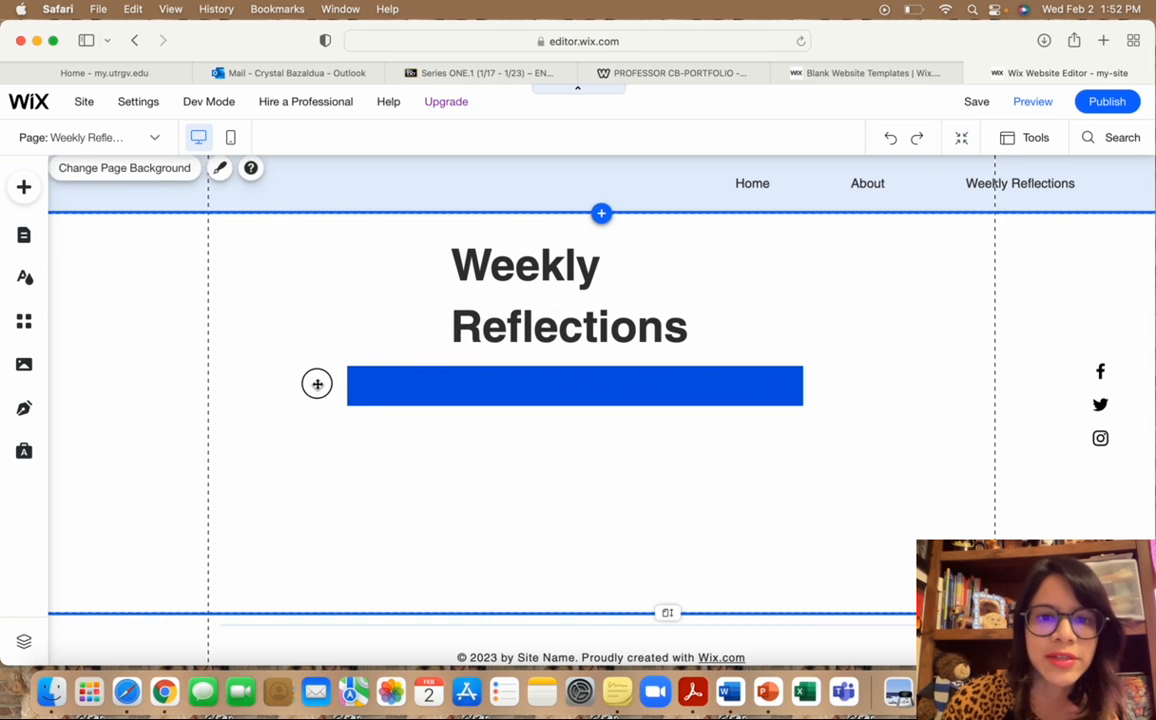
left_click(496, 472)
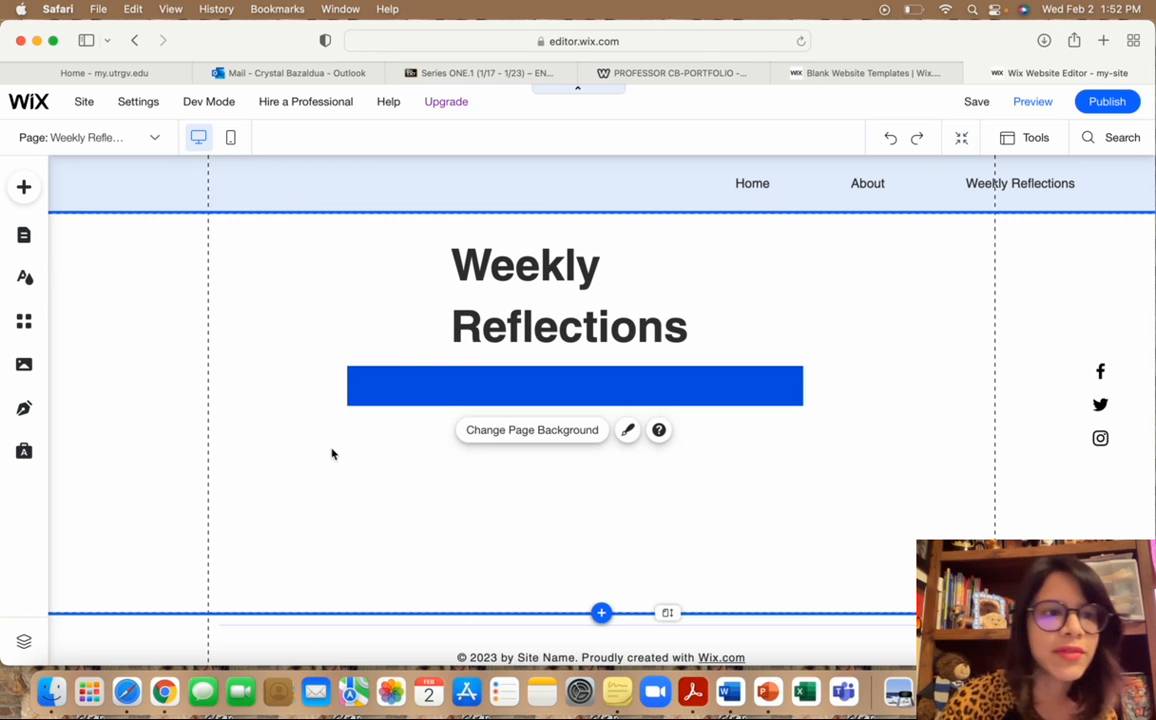
Add a first-style placeholder paragraph to Weekly Reflections and place it under the blue bar's left side.
left_click(24, 187)
left_click(80, 239)
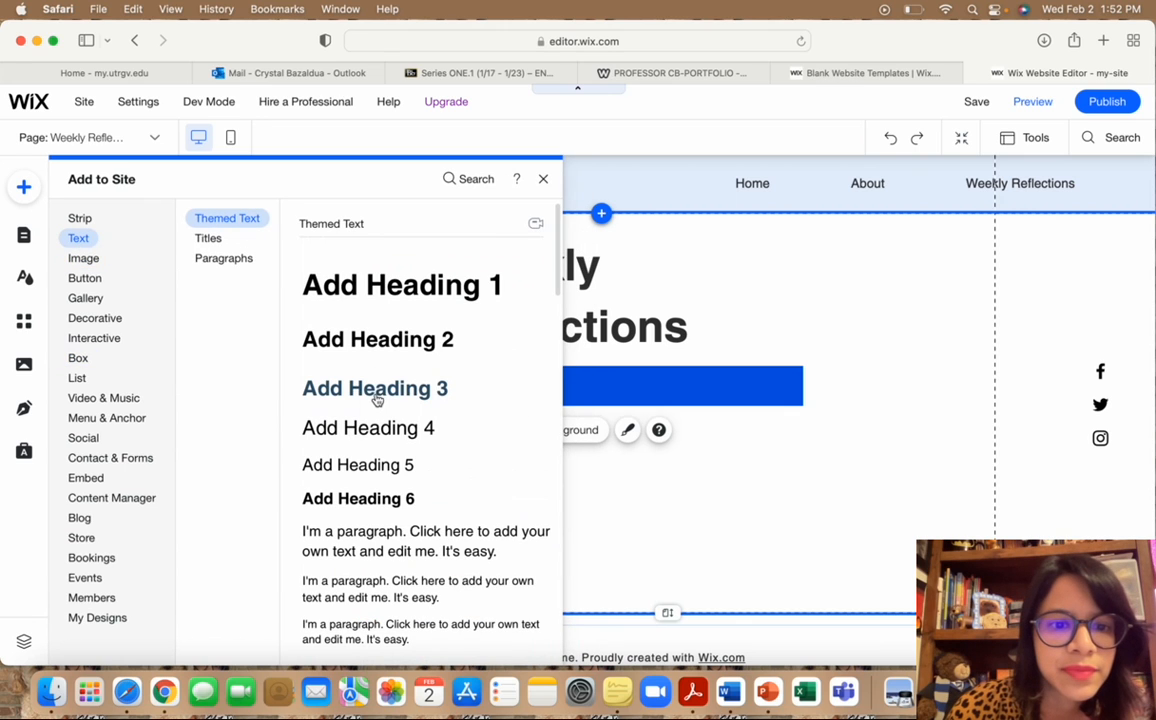
left_click(387, 544)
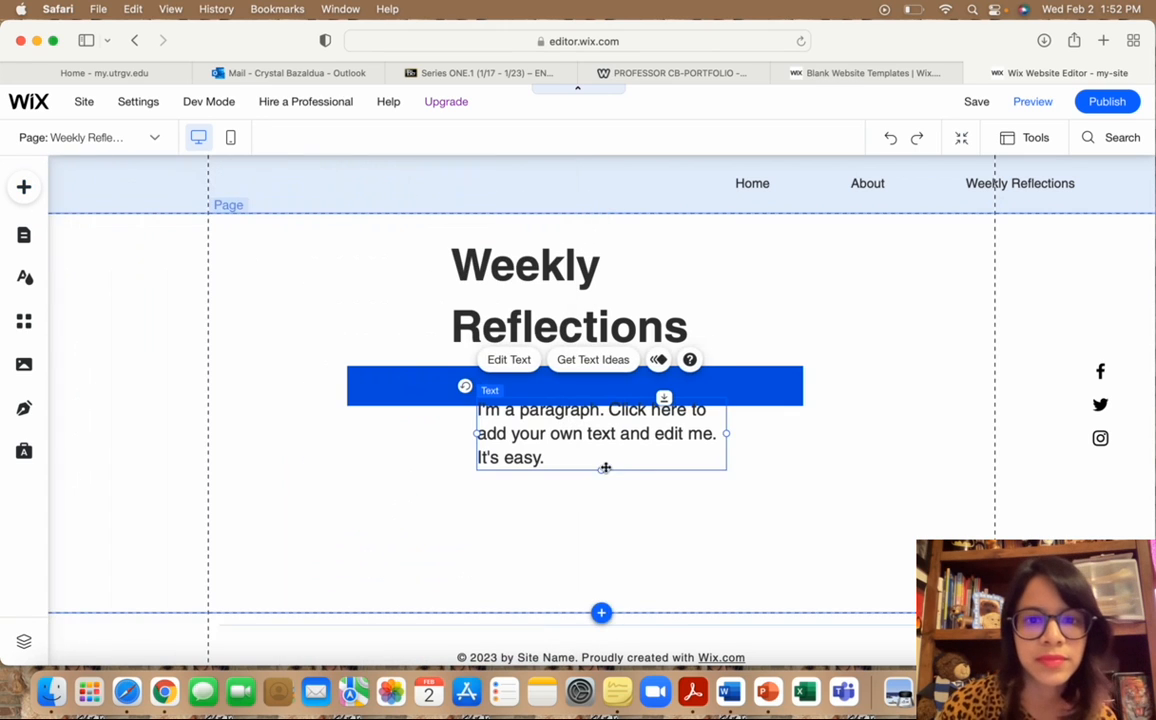
left_click_drag(610, 465, 507, 499)
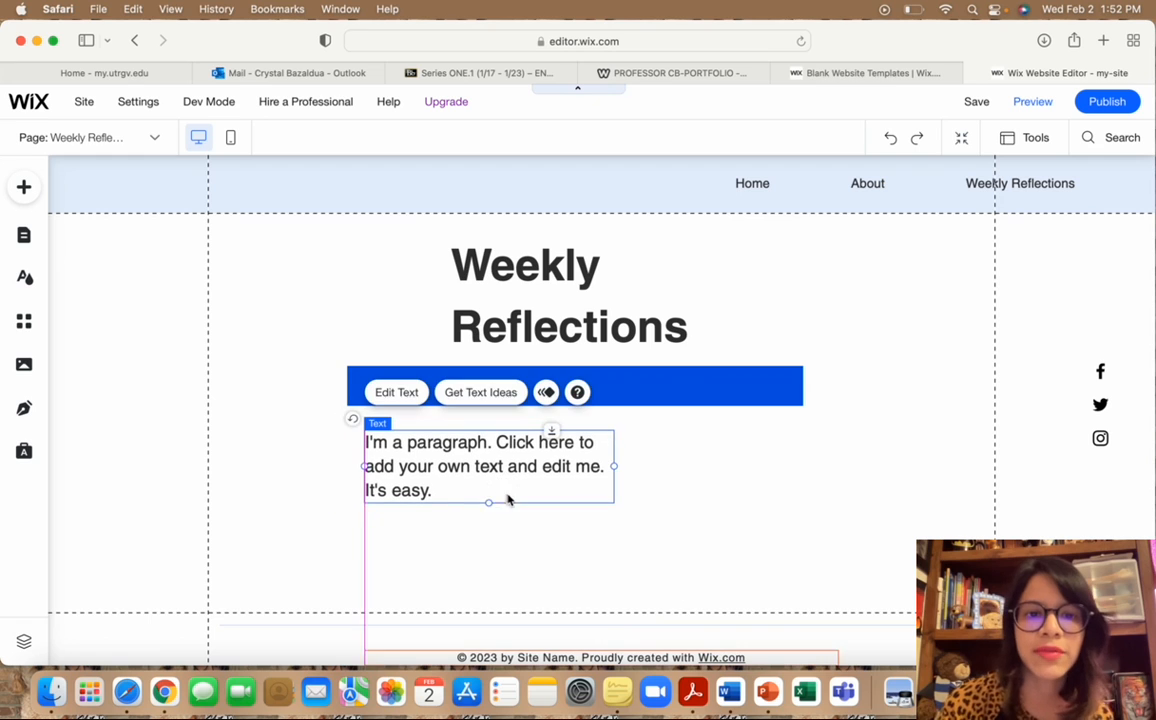
scroll(506, 521, "down", 2)
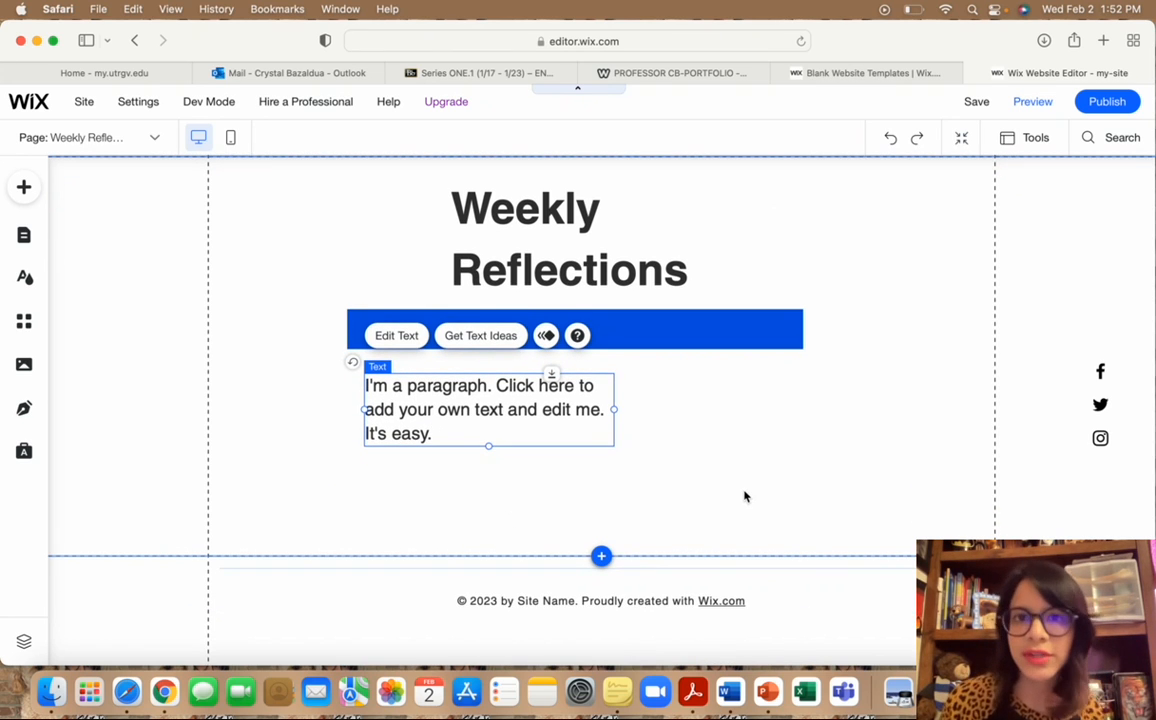
left_click(744, 496)
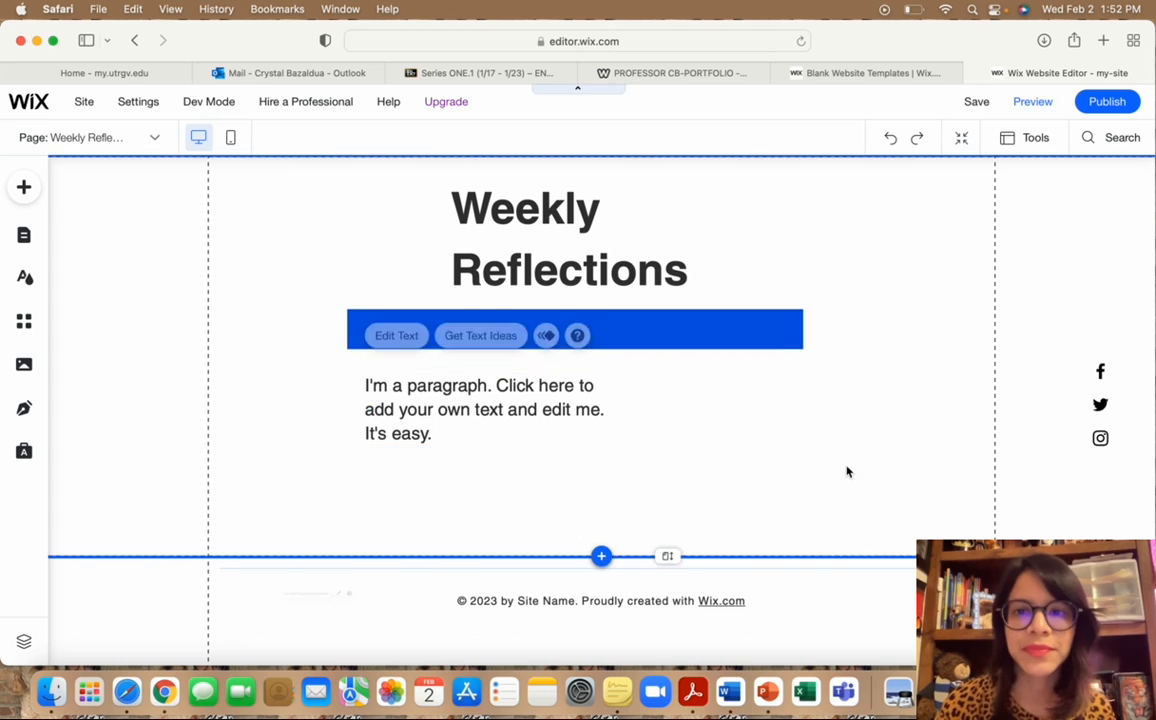
scroll(844, 343, "up", 2)
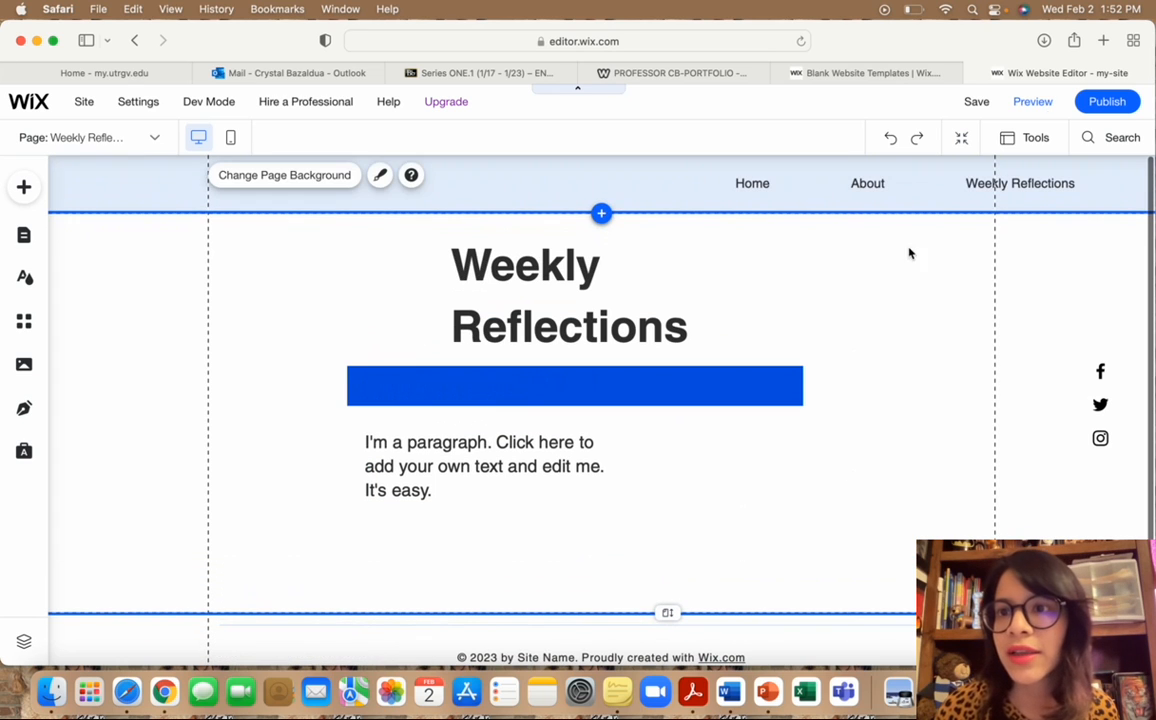
Republish the site and open the live version from the Congratulations dialog.
left_click(1107, 101)
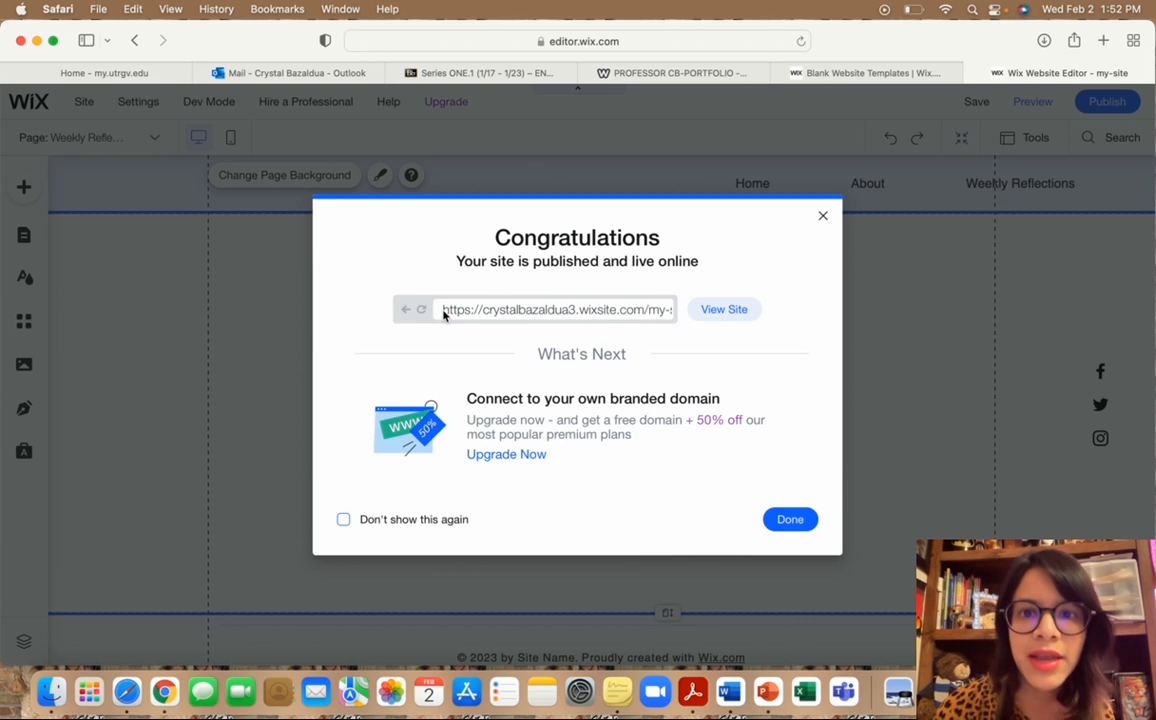
left_click(735, 310)
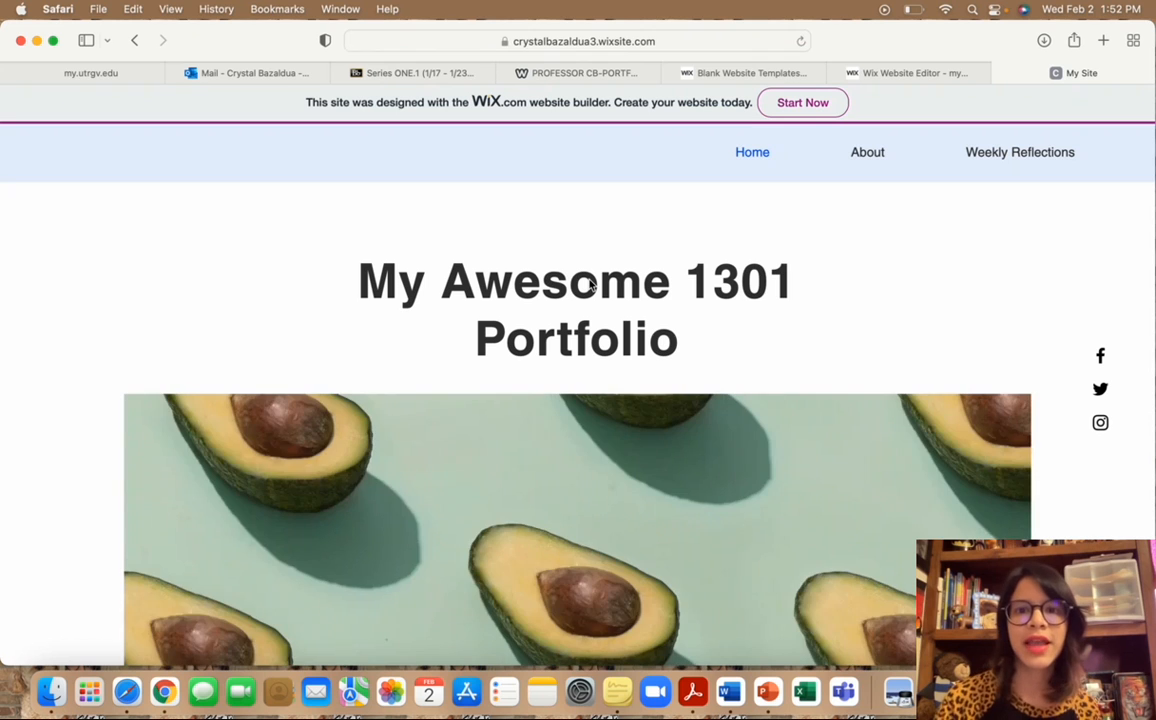
Scroll down through the live home page and back up to the top.
scroll(691, 378, "down", 15)
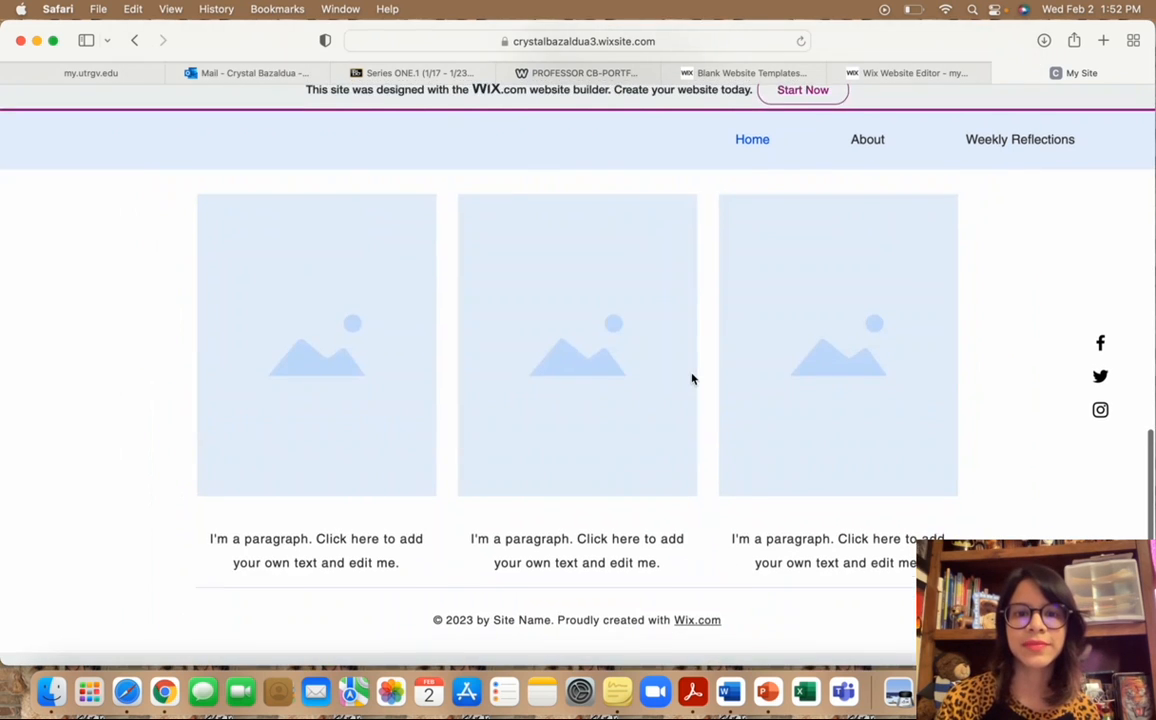
scroll(691, 378, "up", 15)
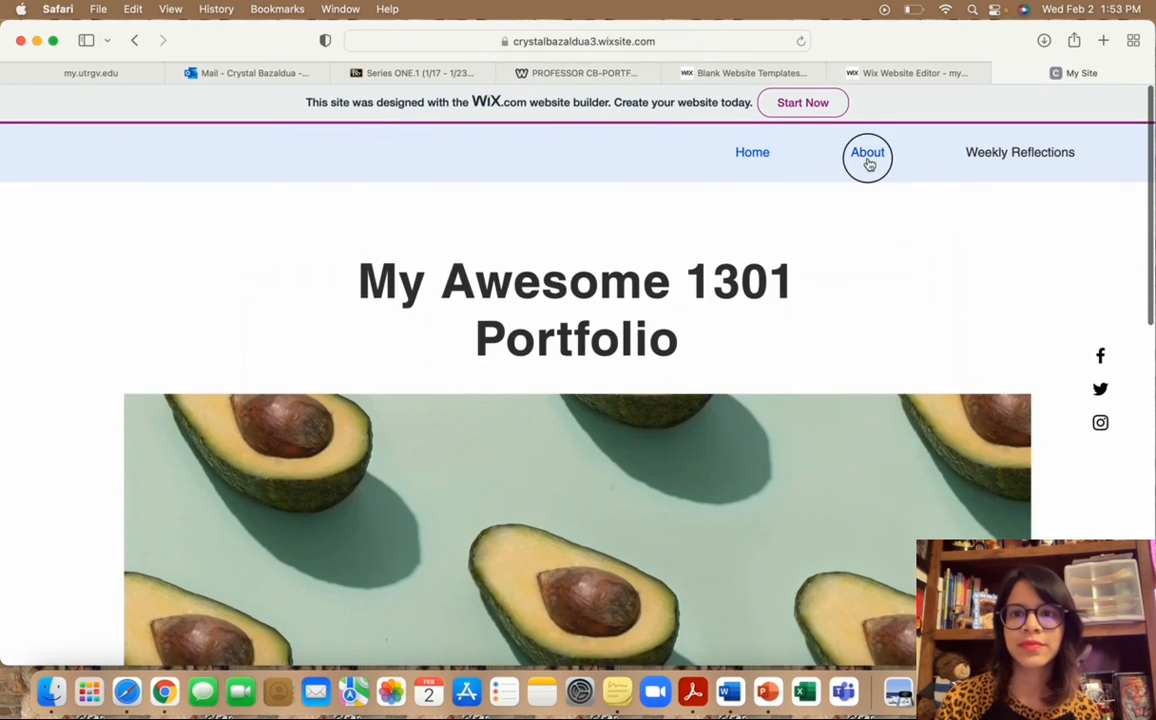